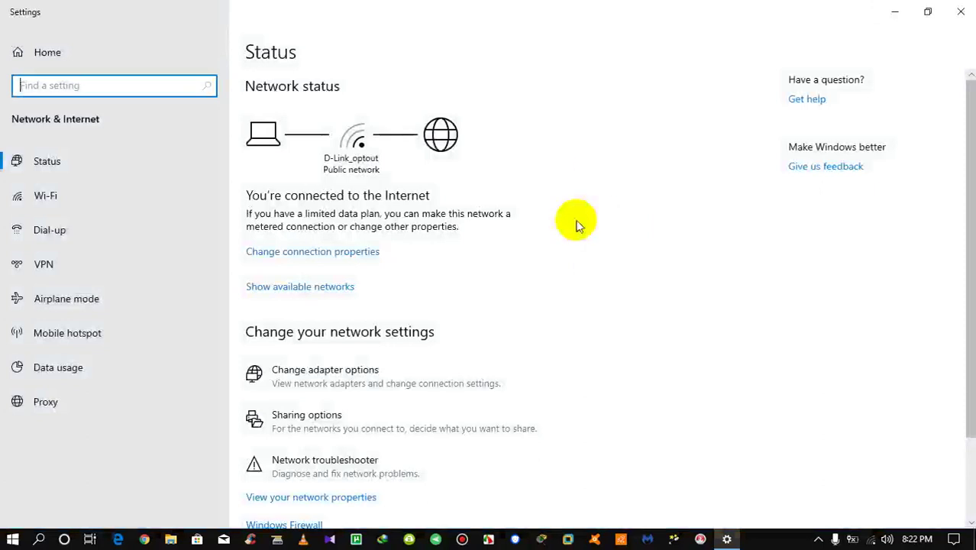
# Open the advanced settings of Windows Firewall from the Network & Internet status page and bring their window into view
pyautogui.scroll(-3, 974, 152)
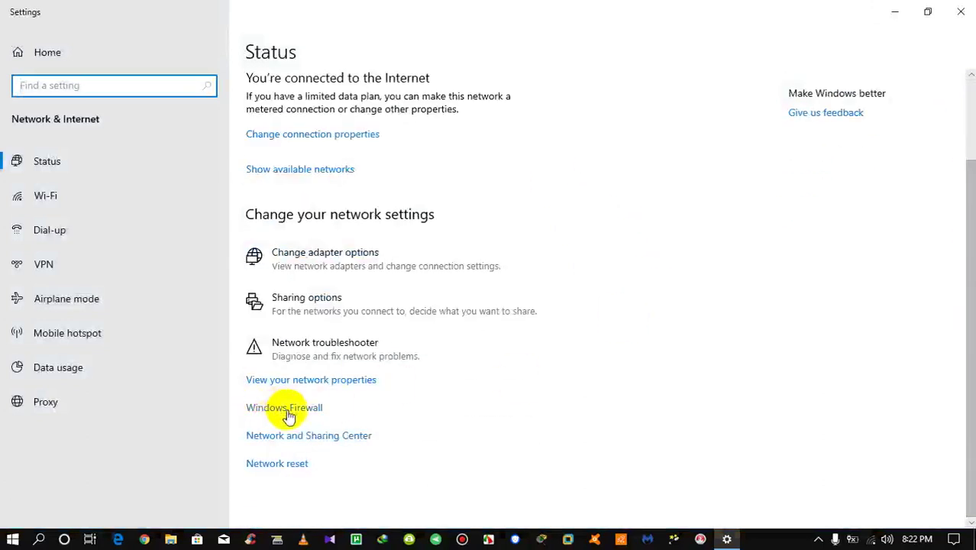
pyautogui.click(260, 410)
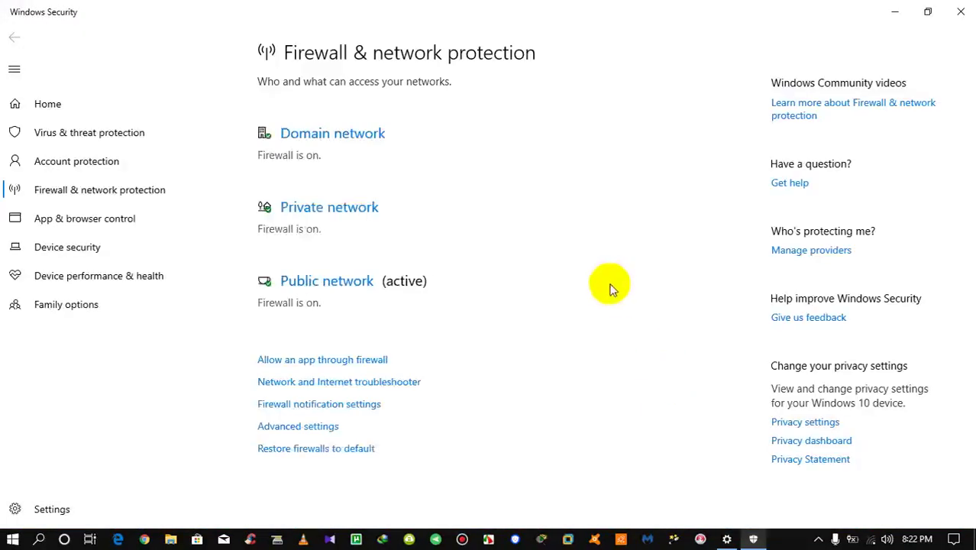
pyautogui.click(287, 426)
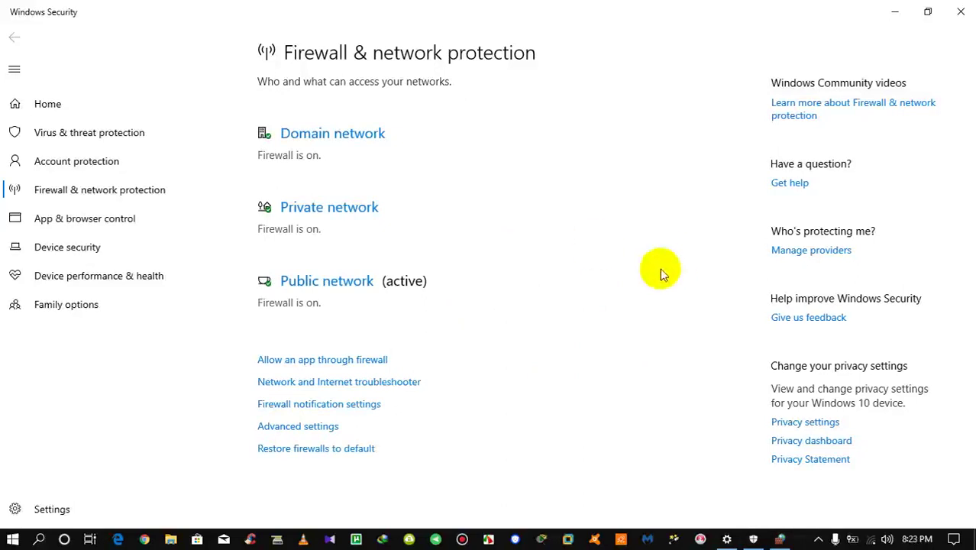
pyautogui.click(787, 541)
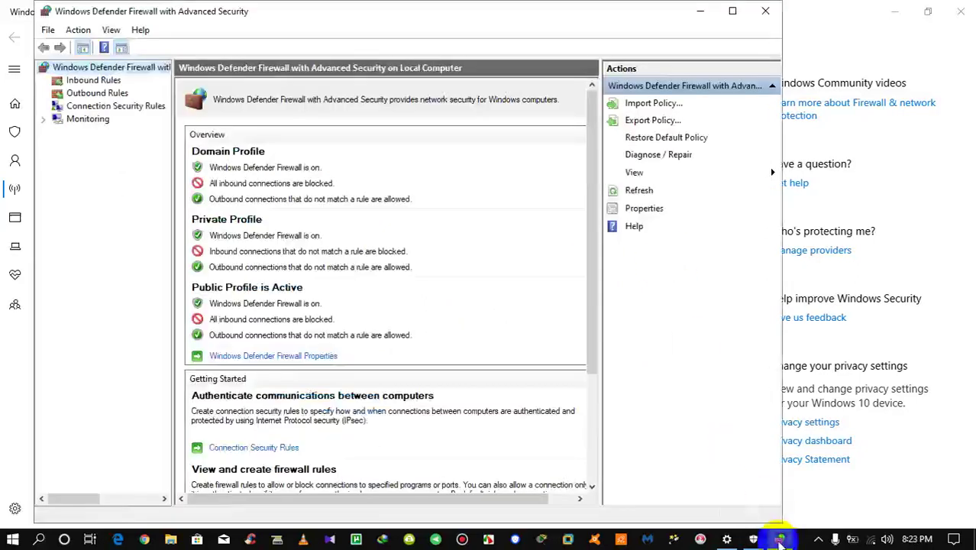
# Close the Windows Security and Settings windows and show the firewall's inbound rules
pyautogui.click(961, 14)
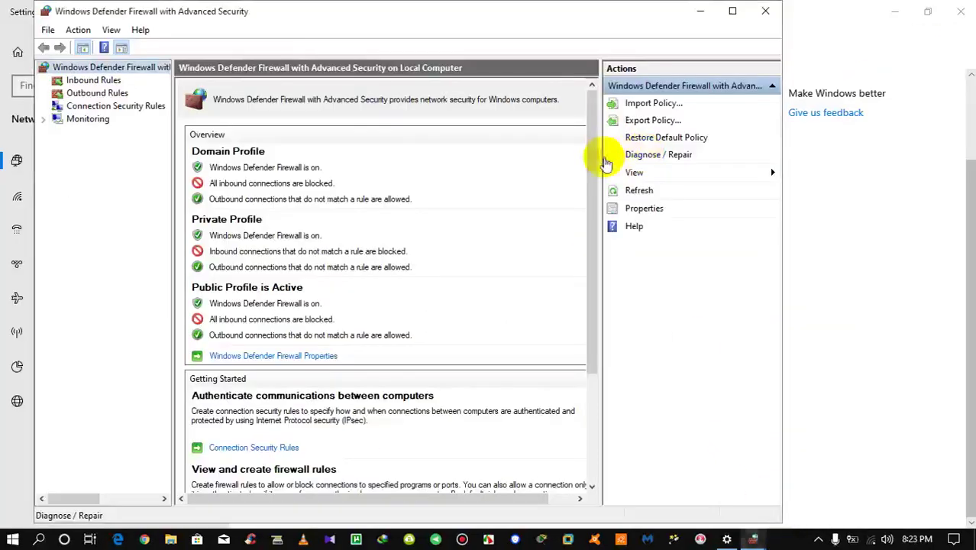
pyautogui.click(961, 14)
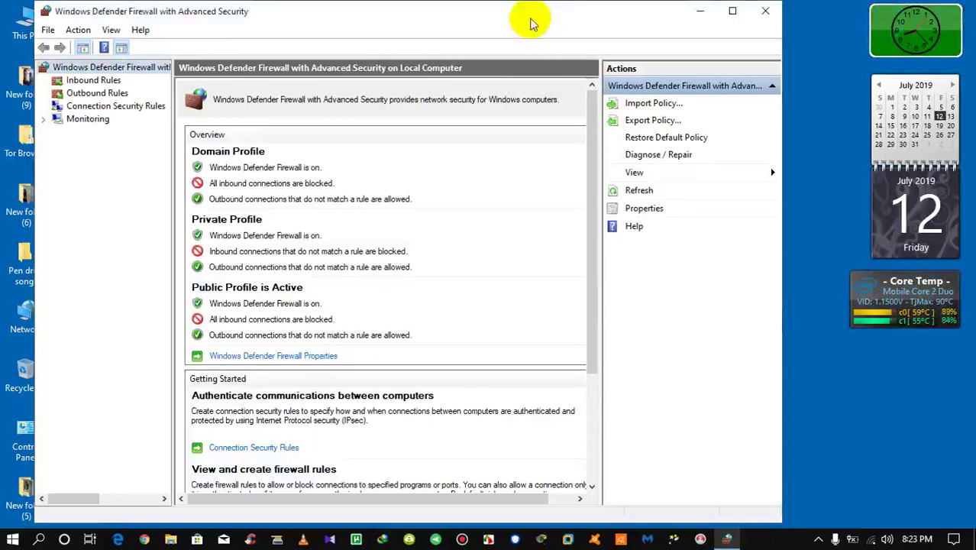
pyautogui.moveTo(522, 21); pyautogui.dragTo(631, 21)
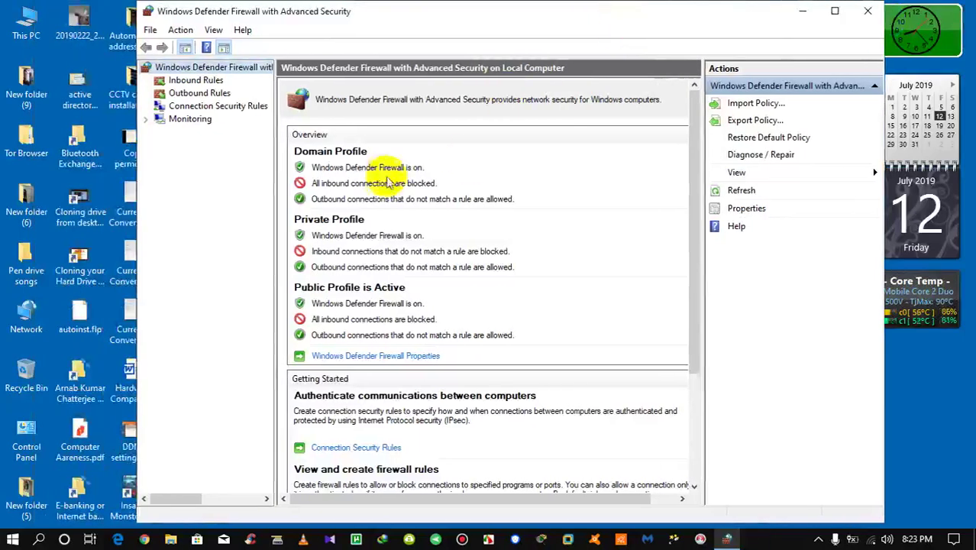
pyautogui.click(187, 82)
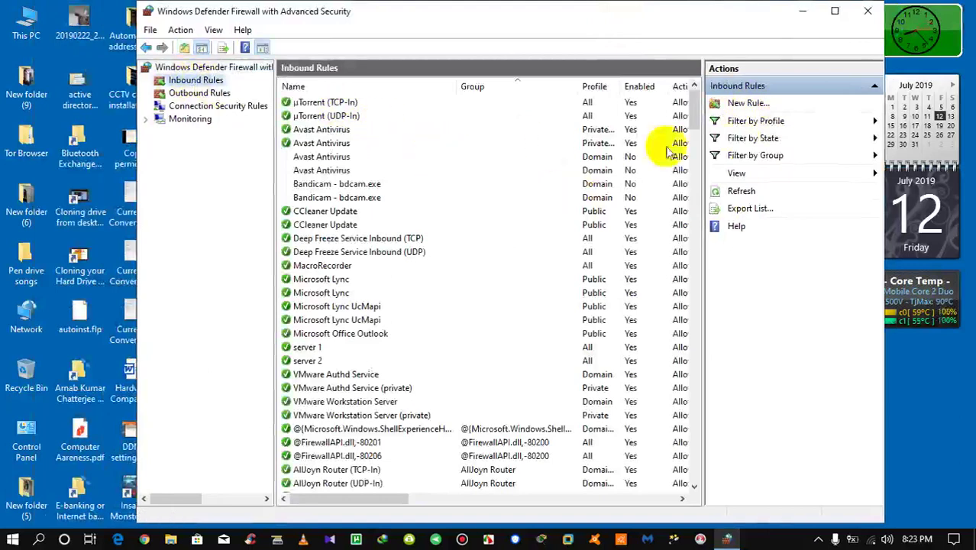
pyautogui.click(751, 104)
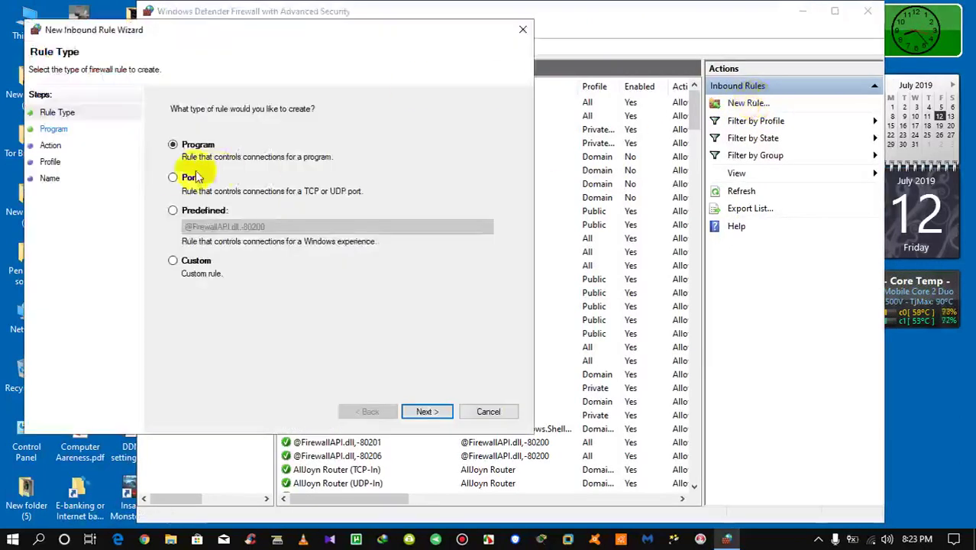
pyautogui.click(191, 177)
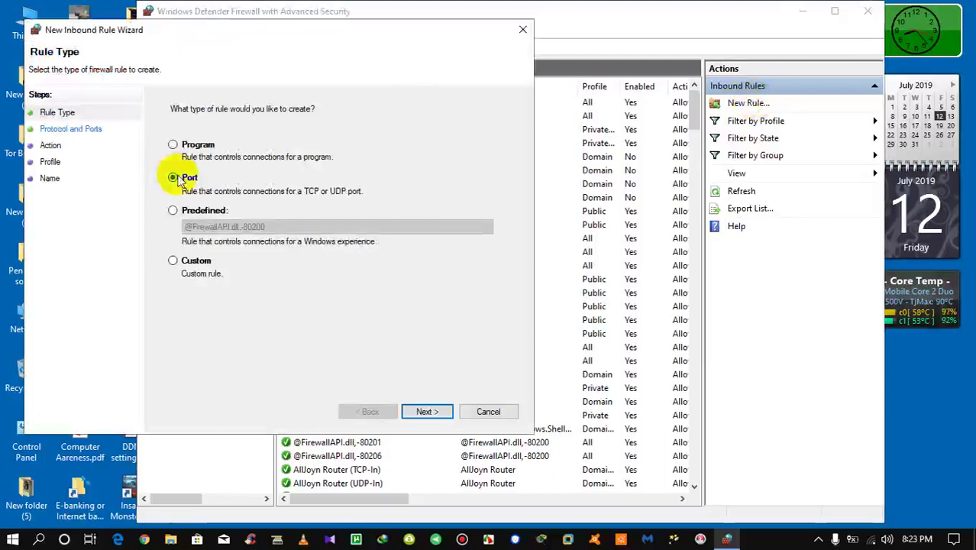
pyautogui.click(491, 412)
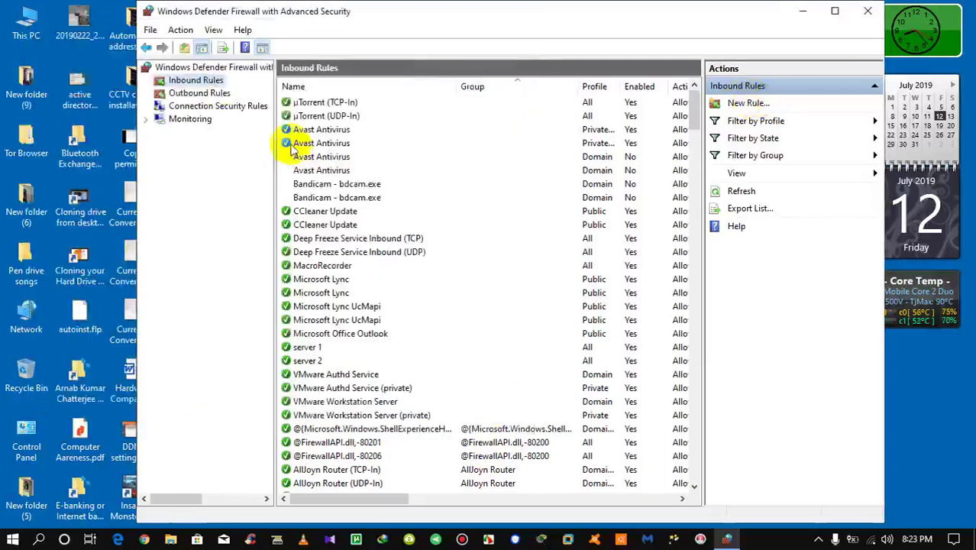
pyautogui.rightClick(200, 80)
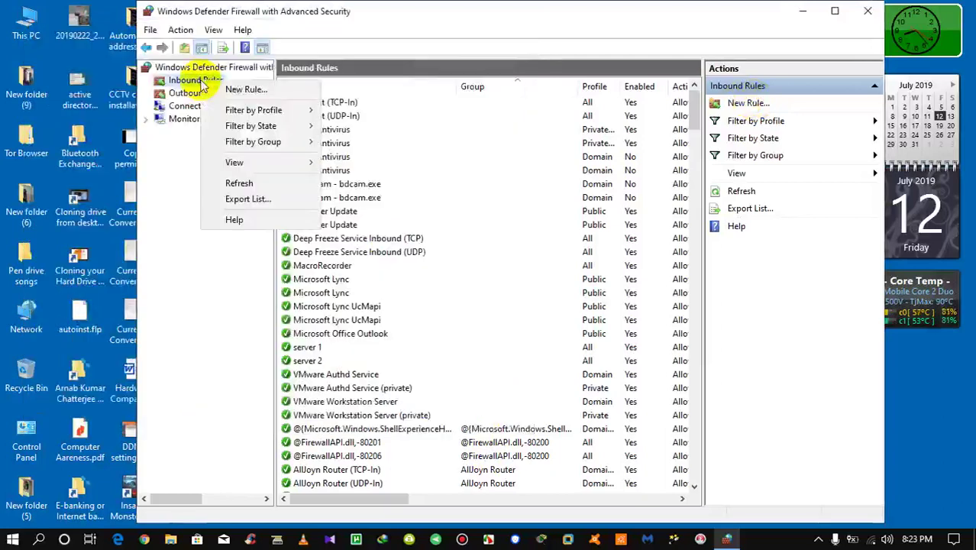
pyautogui.click(245, 90)
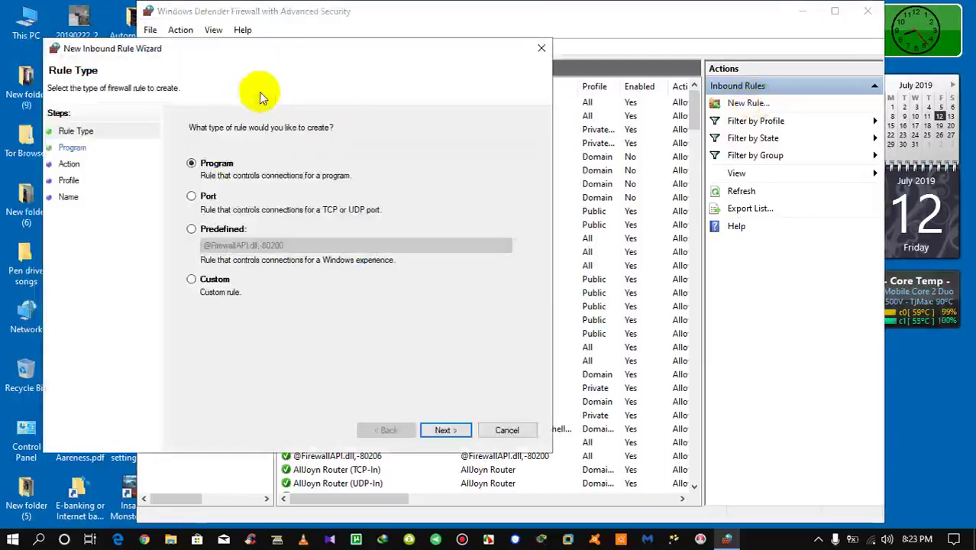
pyautogui.click(193, 196)
pyautogui.click(508, 431)
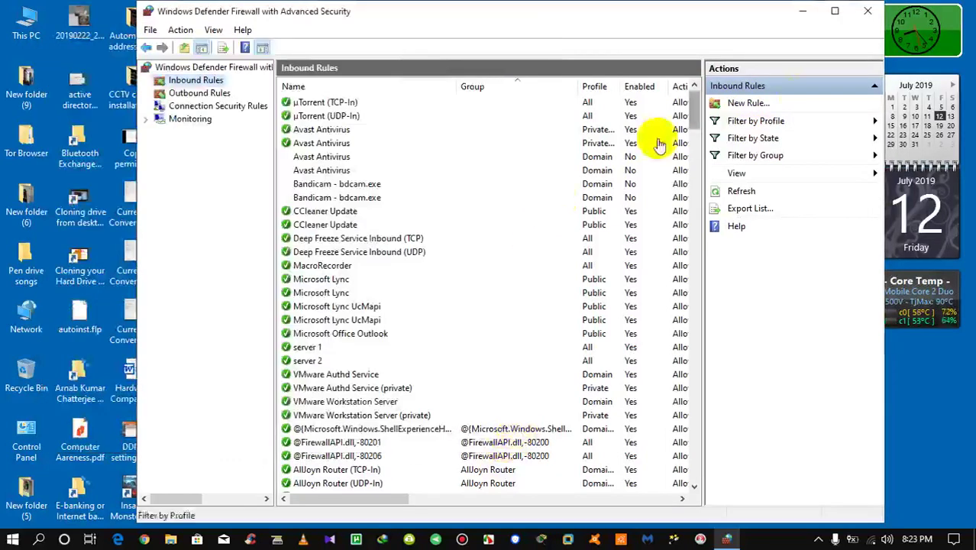
# Start a new inbound rule and choose Port as the rule type
pyautogui.click(745, 102)
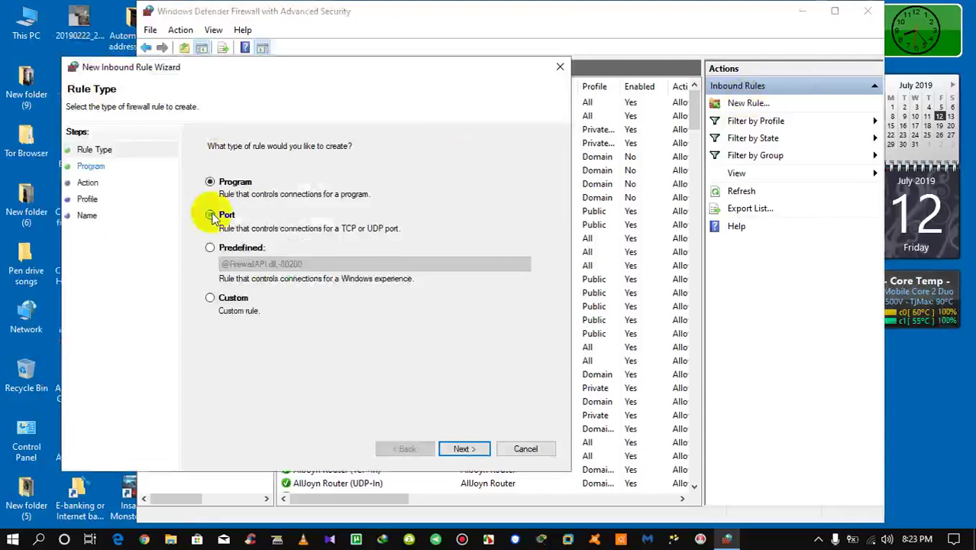
pyautogui.click(211, 215)
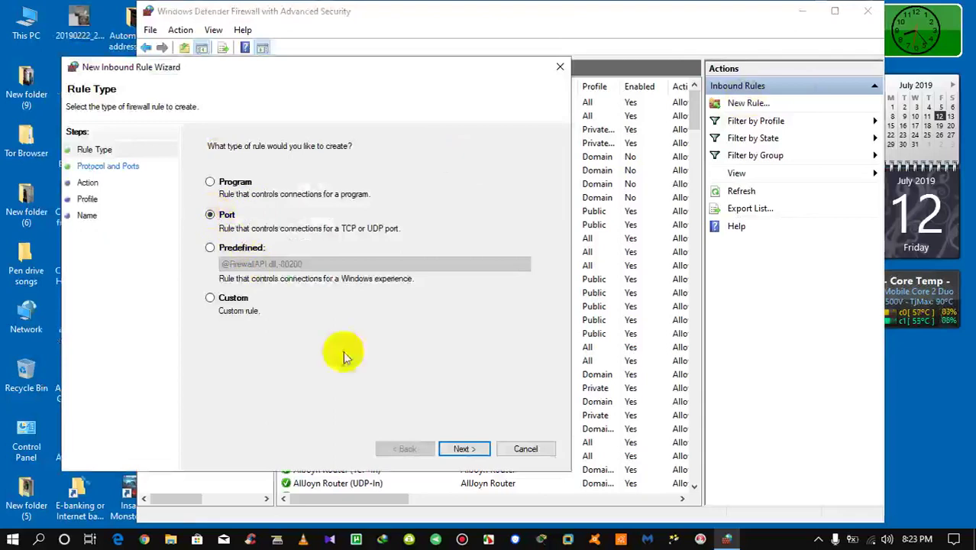
pyautogui.click(464, 449)
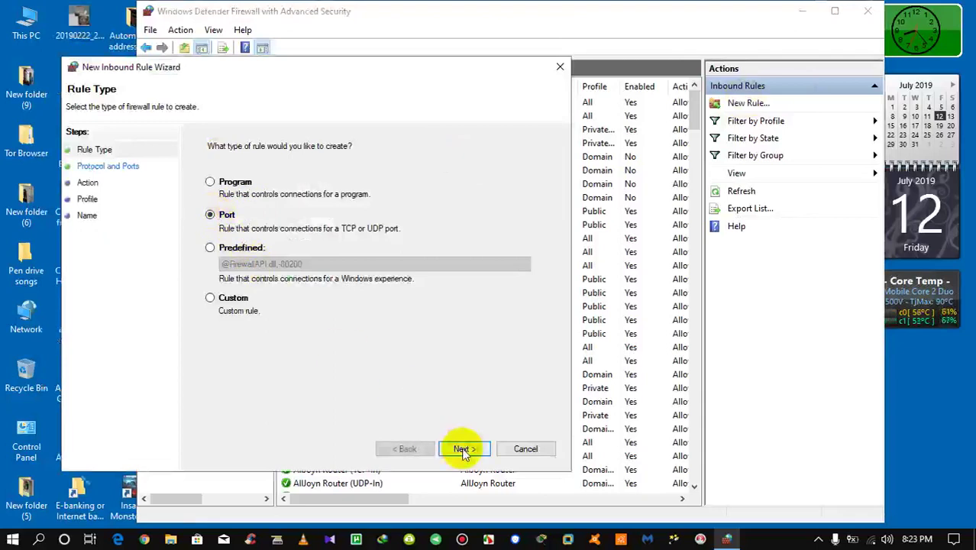
# Apply the rule to the specific local TCP ports 8080,80,25,21,445 and allow the connection
pyautogui.click(365, 261)
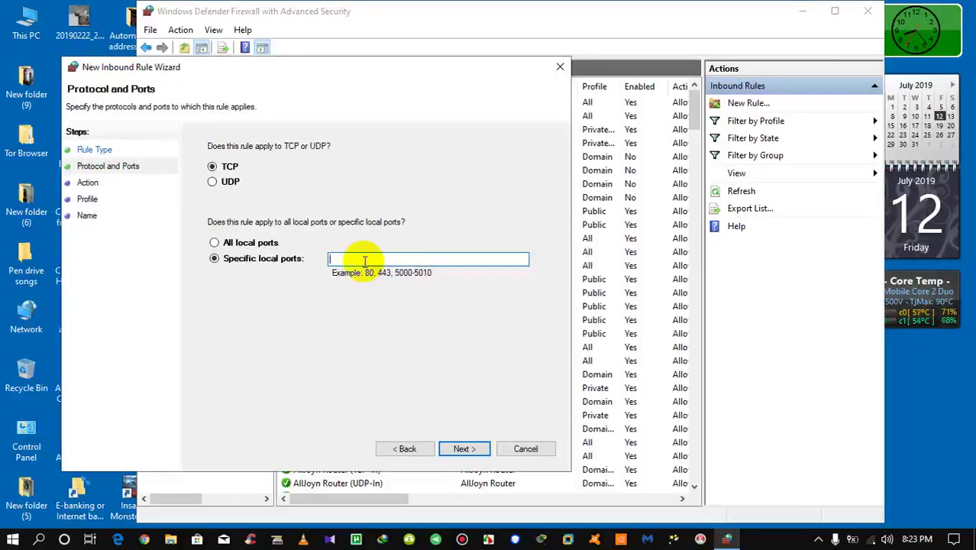
pyautogui.write('8080')
pyautogui.write(',80,25,21')
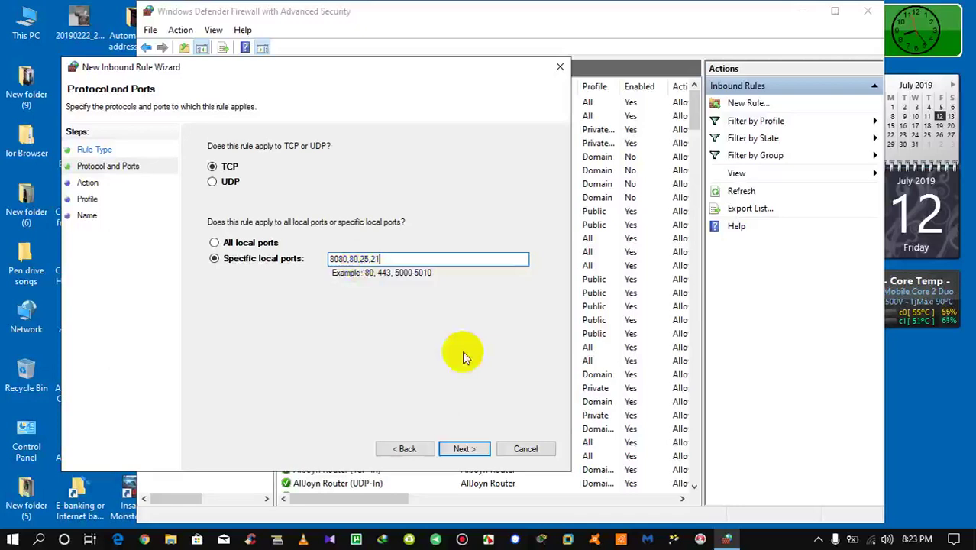
pyautogui.write(',445')
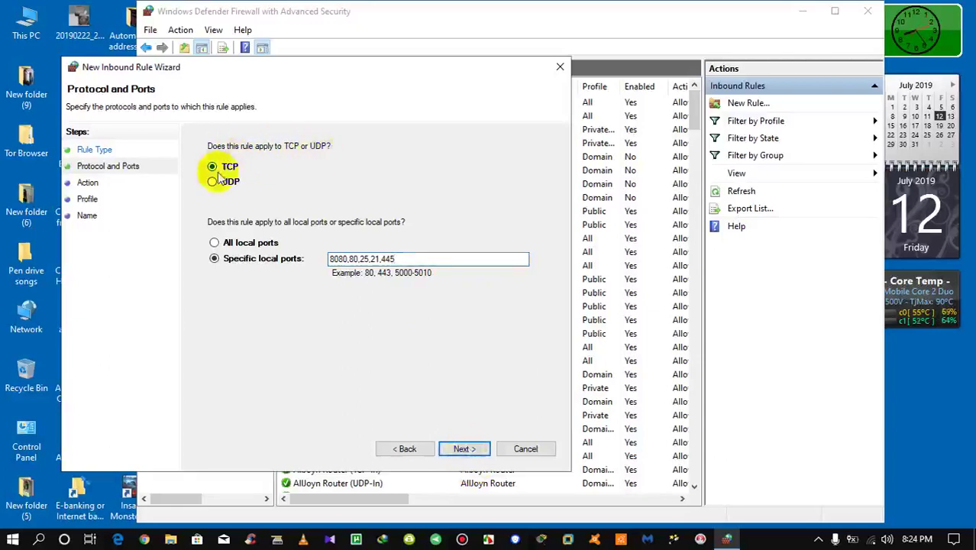
pyautogui.click(472, 451)
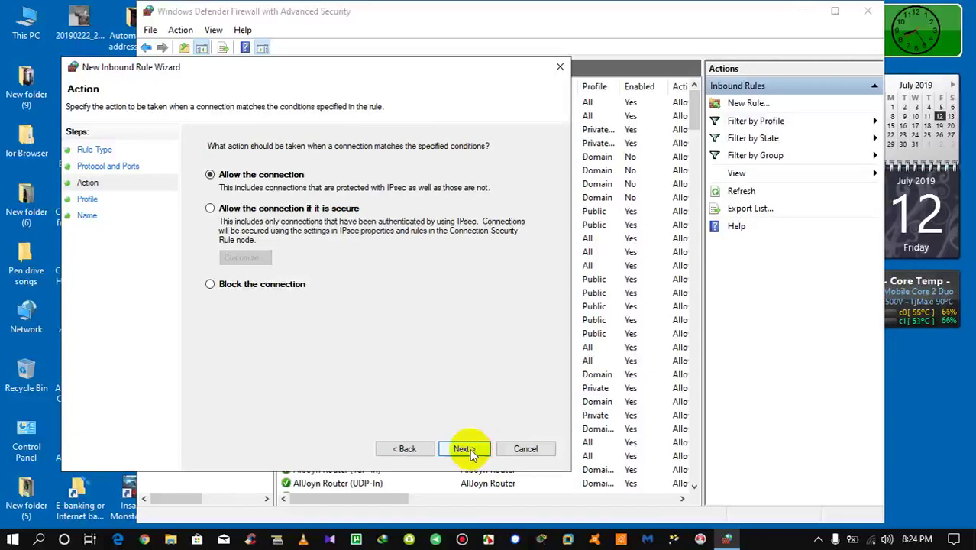
pyautogui.click(470, 449)
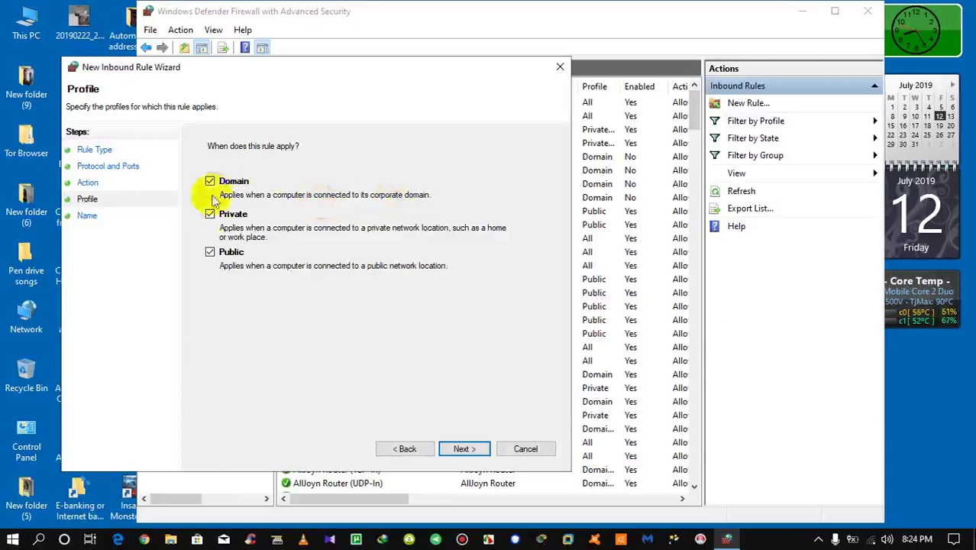
# Try different combinations of the Domain, Private and Public profiles for the rule, then re-enable all three
pyautogui.click(210, 252)
pyautogui.click(210, 214)
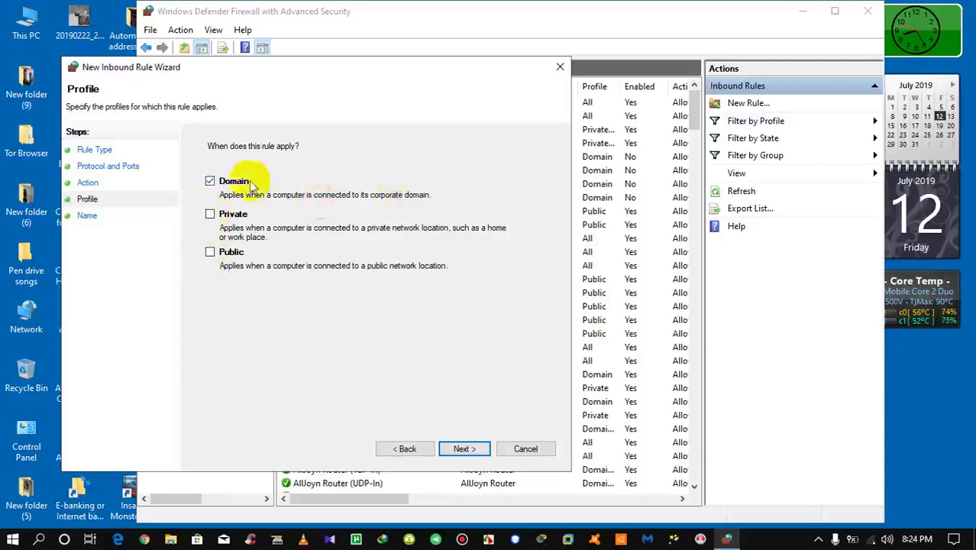
pyautogui.click(210, 214)
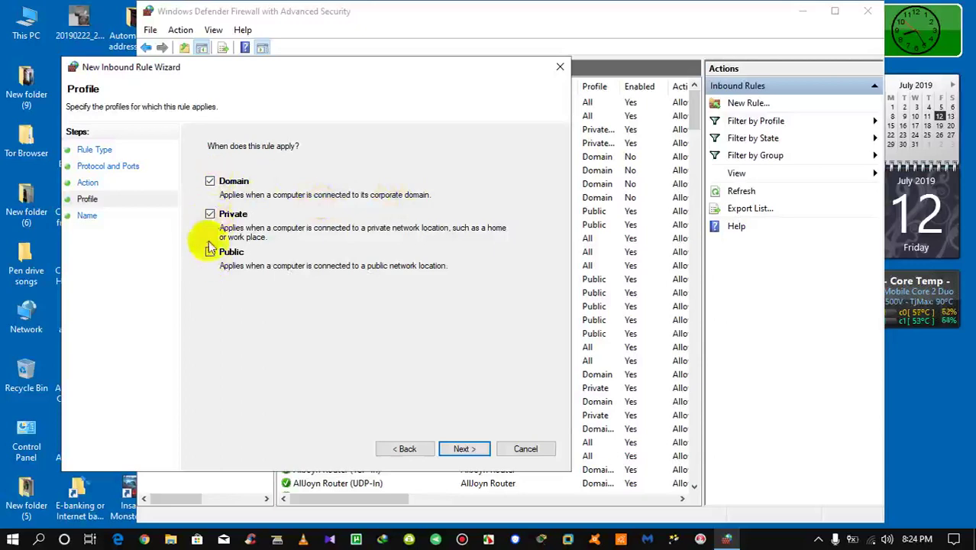
pyautogui.click(210, 251)
pyautogui.click(210, 182)
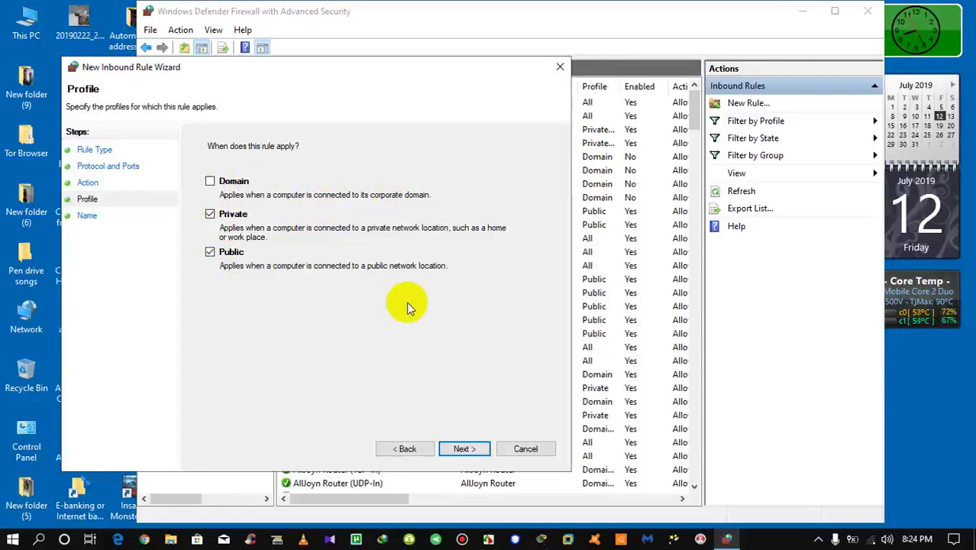
pyautogui.click(210, 213)
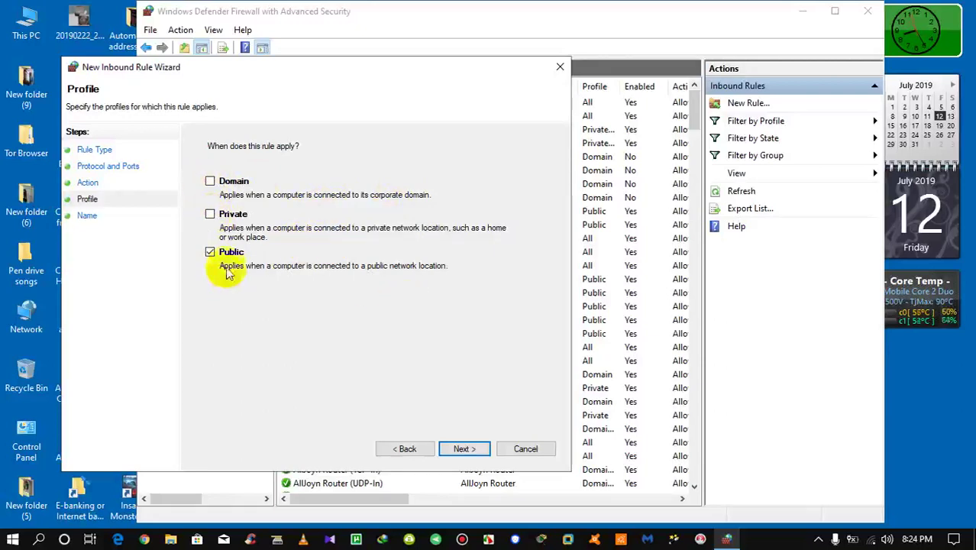
pyautogui.click(211, 215)
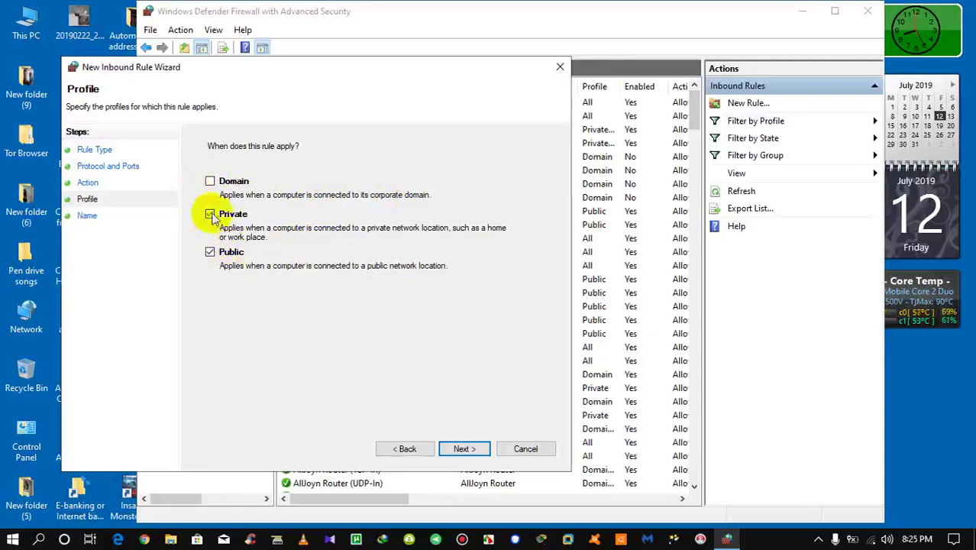
pyautogui.click(210, 181)
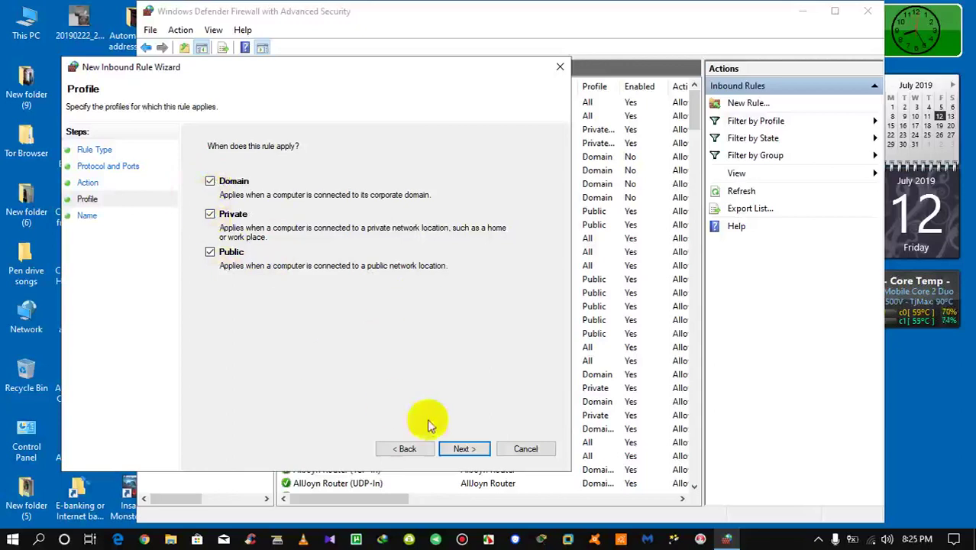
pyautogui.click(210, 252)
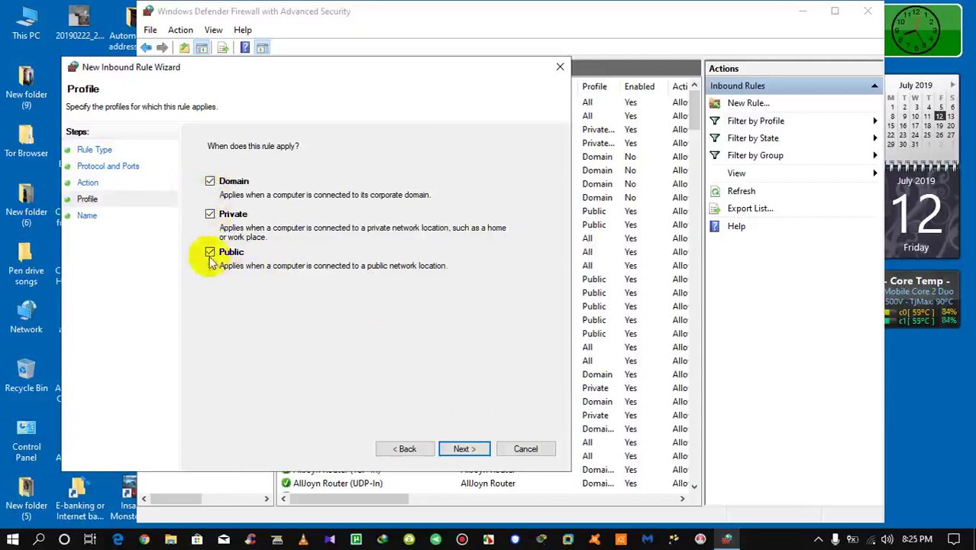
pyautogui.click(210, 181)
pyautogui.click(210, 181)
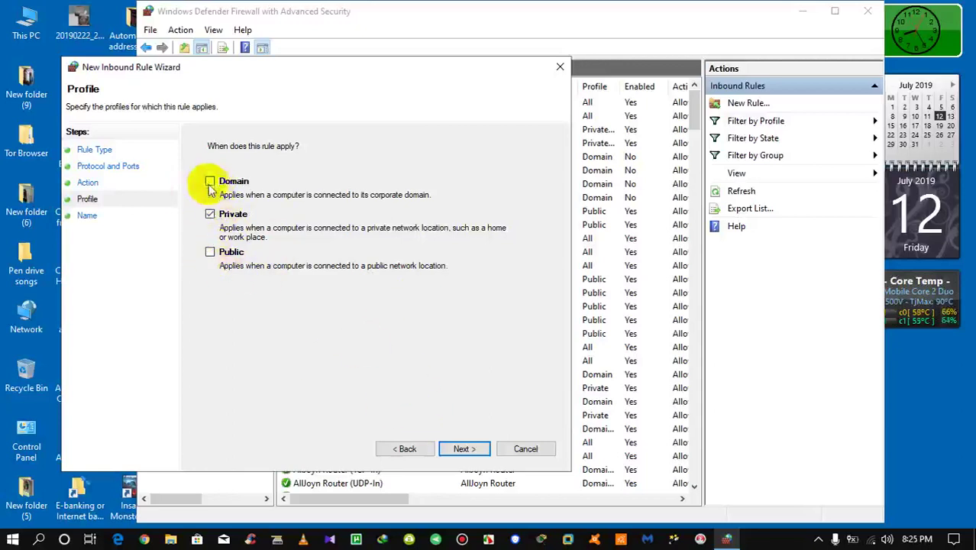
pyautogui.click(210, 253)
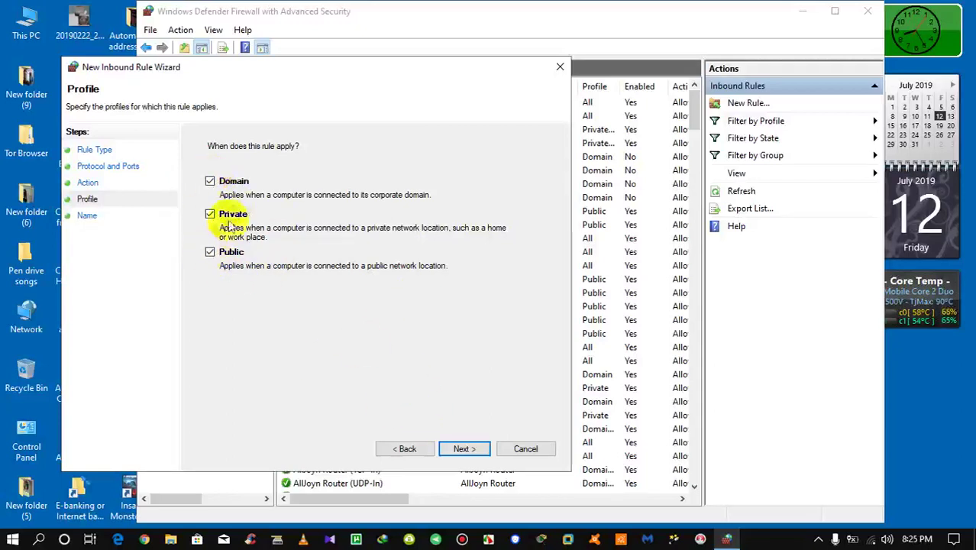
# Accept the Domain, Private and Public profiles, name the rule "Test server1" and finish creating it
pyautogui.click(464, 449)
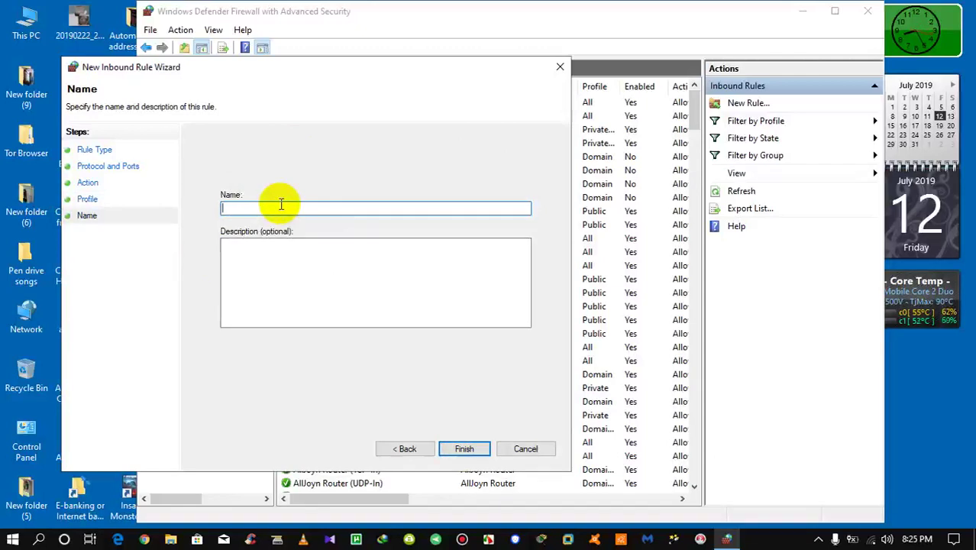
pyautogui.write('Test server')
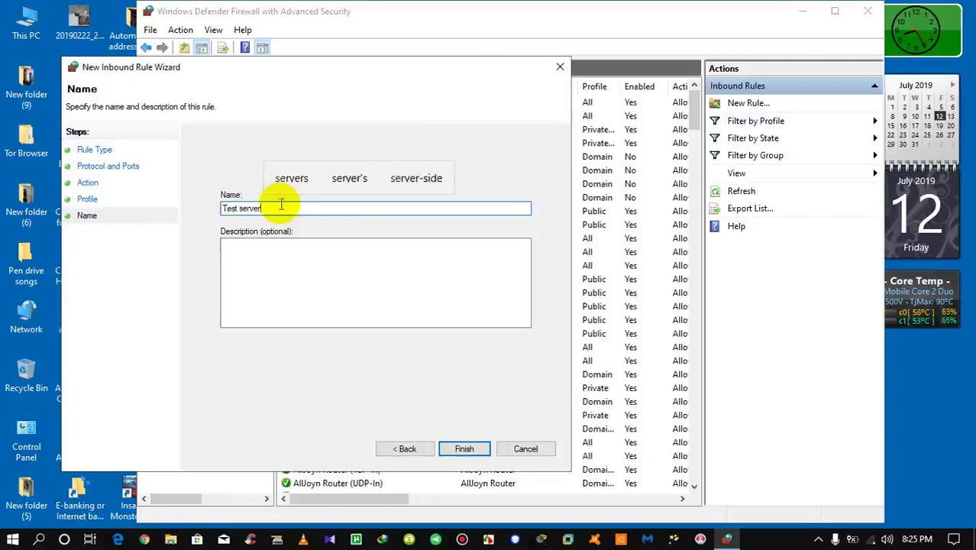
pyautogui.write('1')
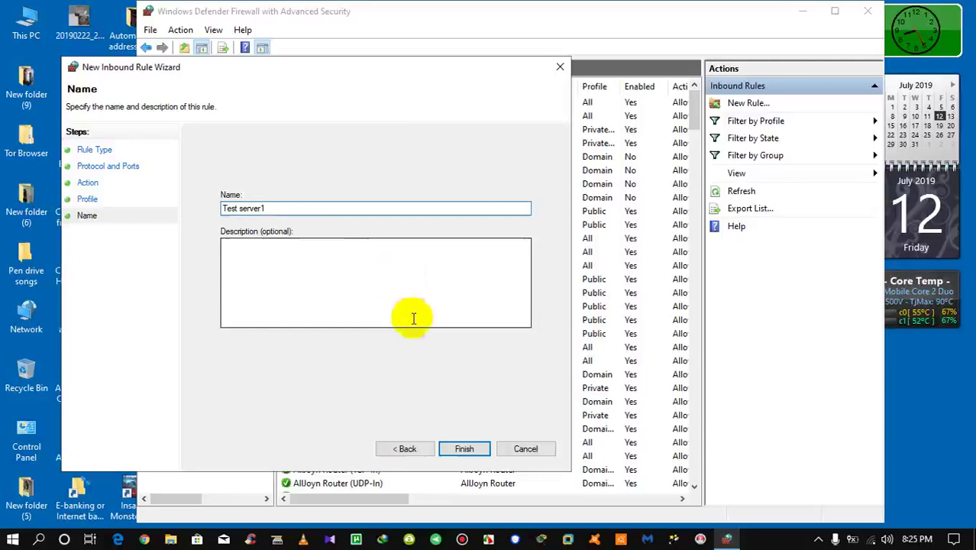
pyautogui.click(466, 449)
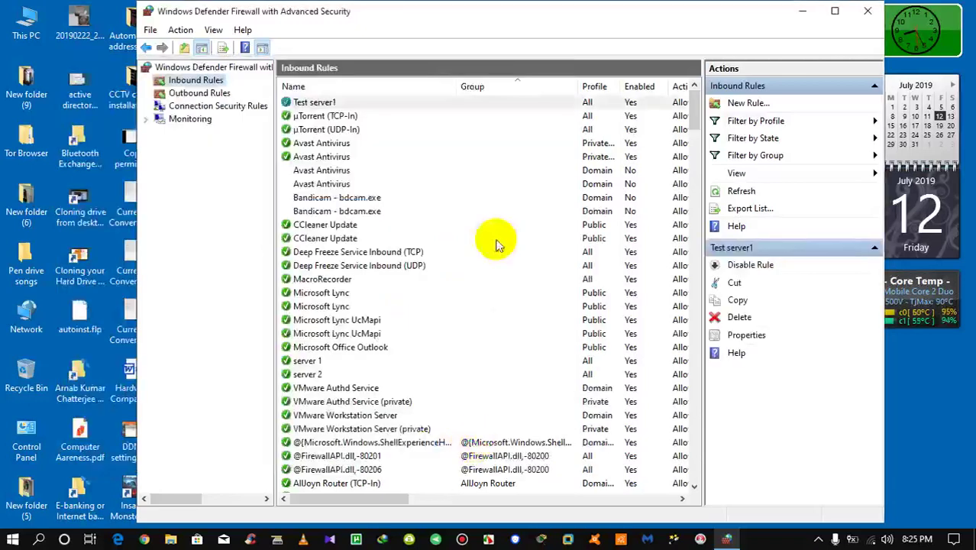
# Start another new inbound rule and choose Port as its rule type
pyautogui.click(320, 115)
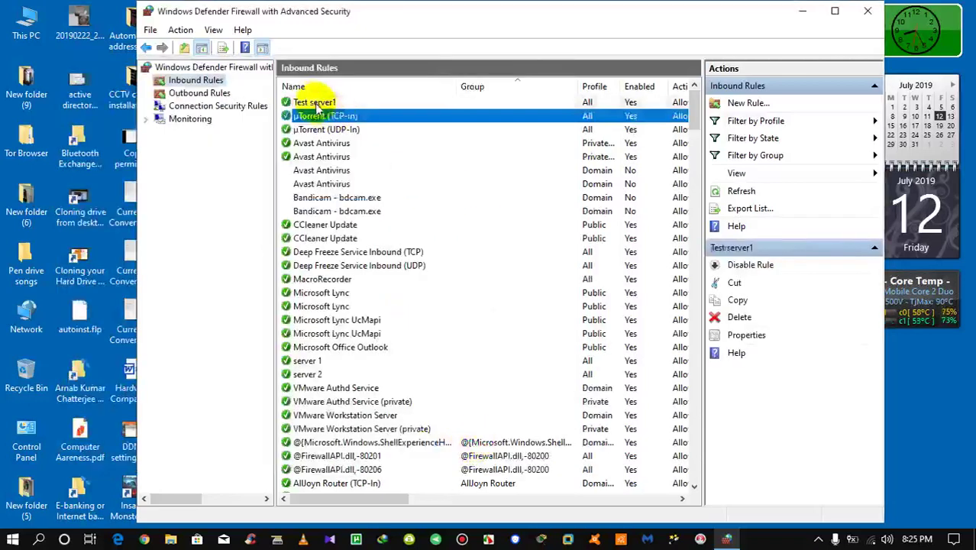
pyautogui.click(311, 104)
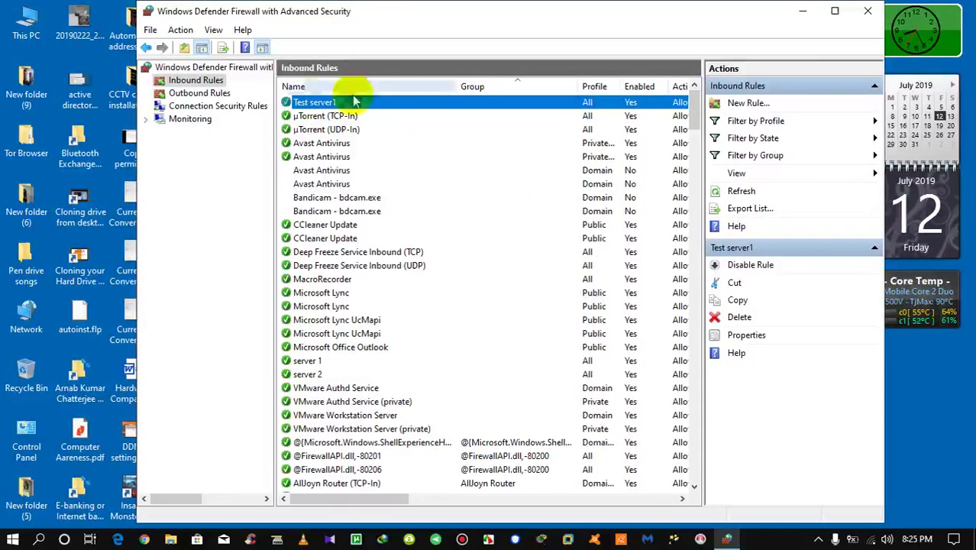
pyautogui.rightClick(195, 80)
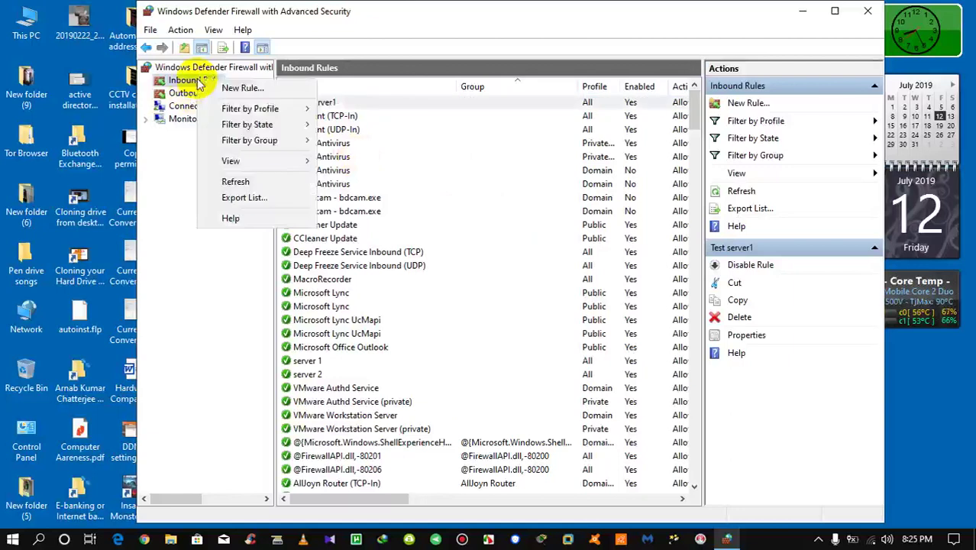
pyautogui.click(243, 89)
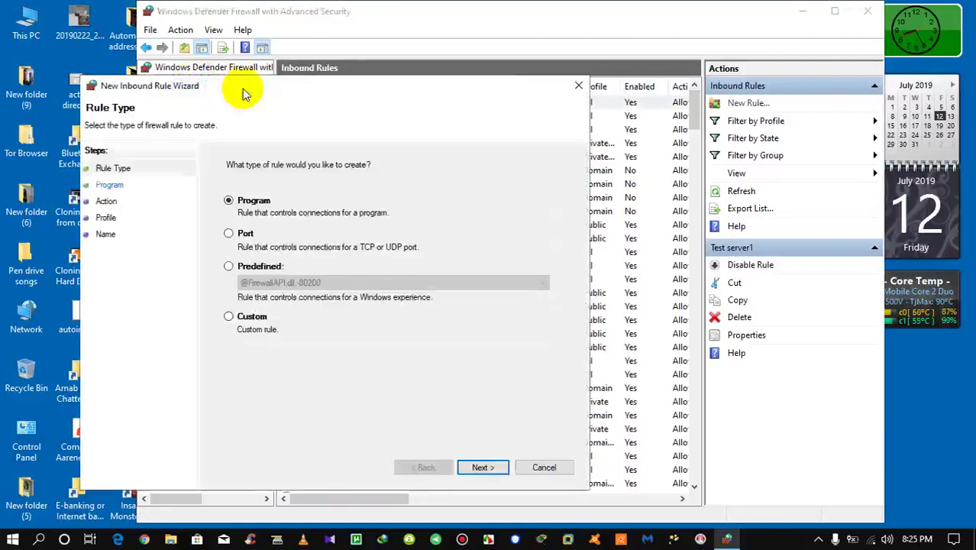
pyautogui.click(229, 234)
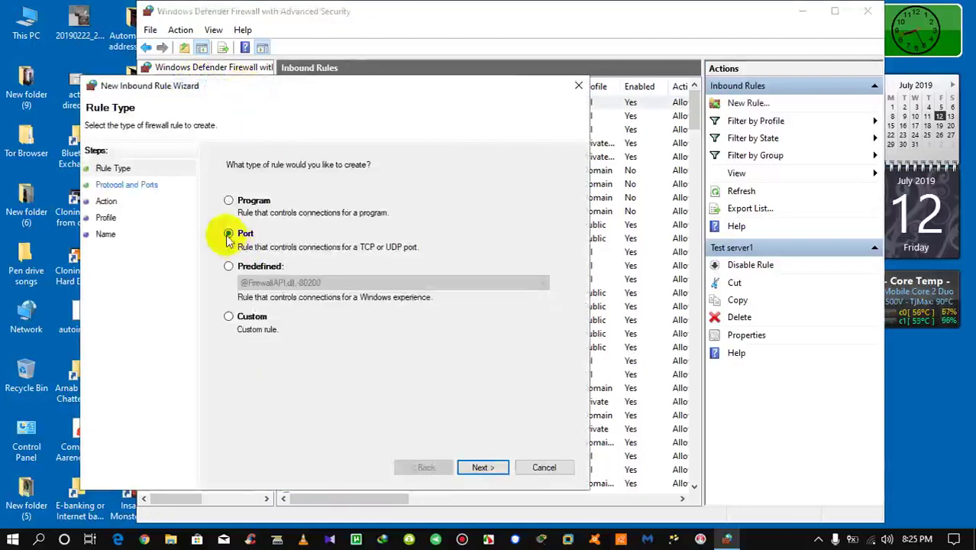
pyautogui.click(483, 467)
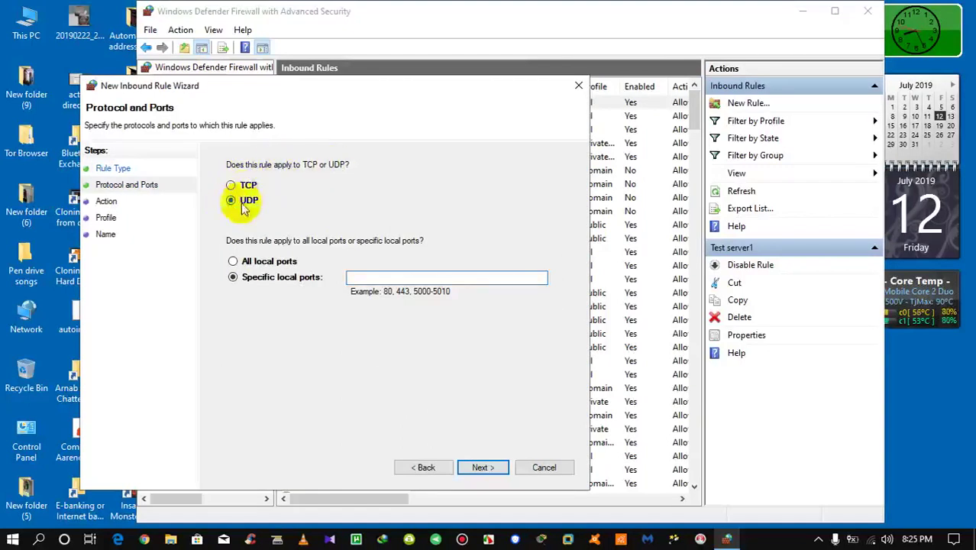
# Apply the rule to UDP with the specific local ports 8080,80,25,21,445
pyautogui.click(391, 278)
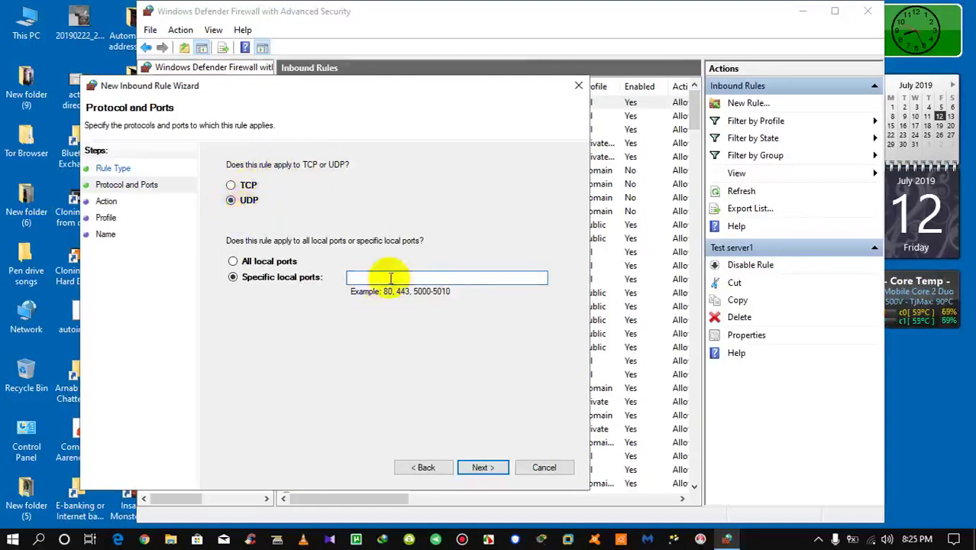
pyautogui.write('8080,80')
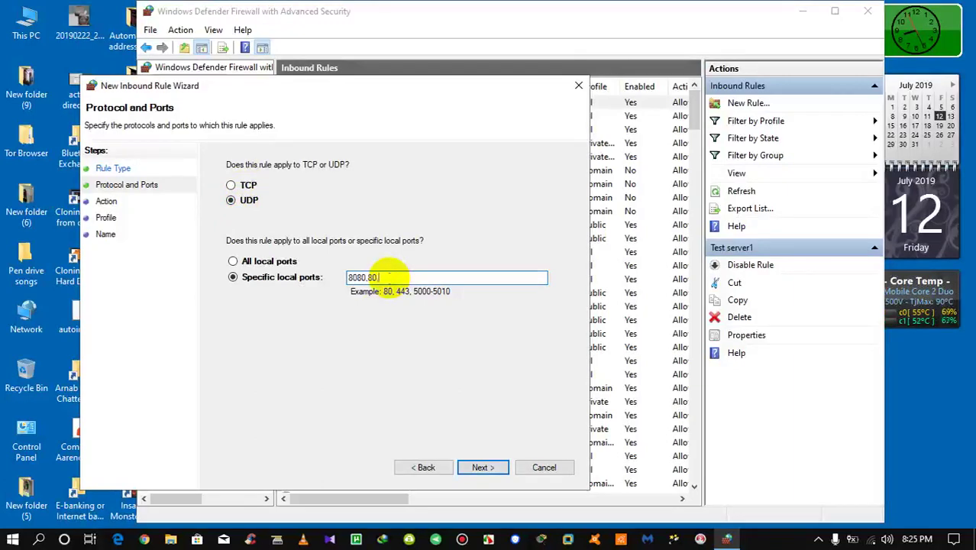
pyautogui.write(',25,21,44')
pyautogui.write('5')
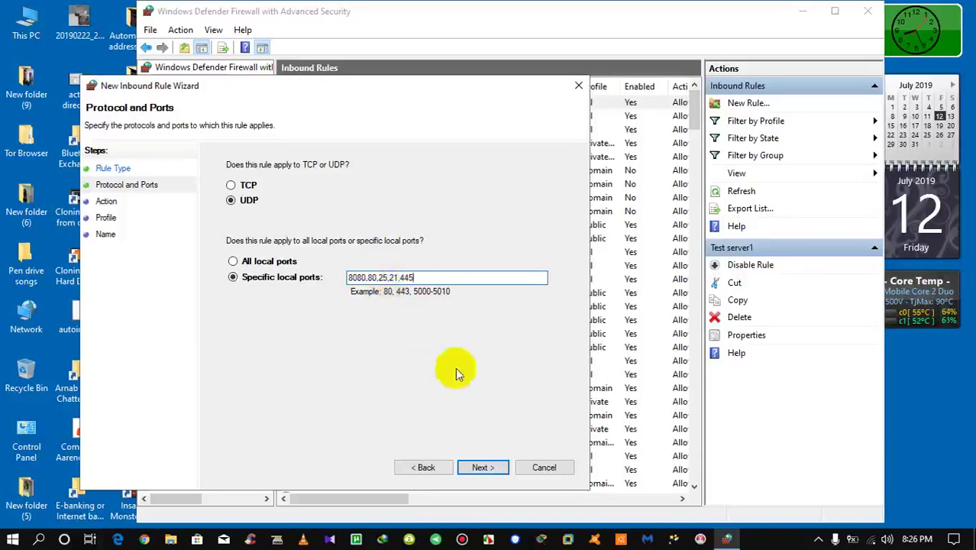
pyautogui.click(483, 469)
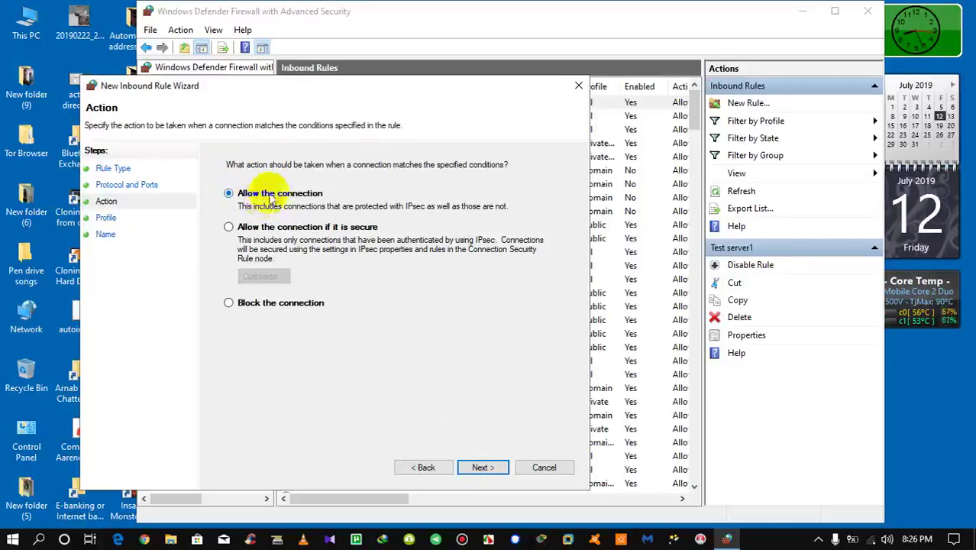
# Try the secure-only action, view its customization options without changing them, try blocking, and return to allowing the connection
pyautogui.click(230, 226)
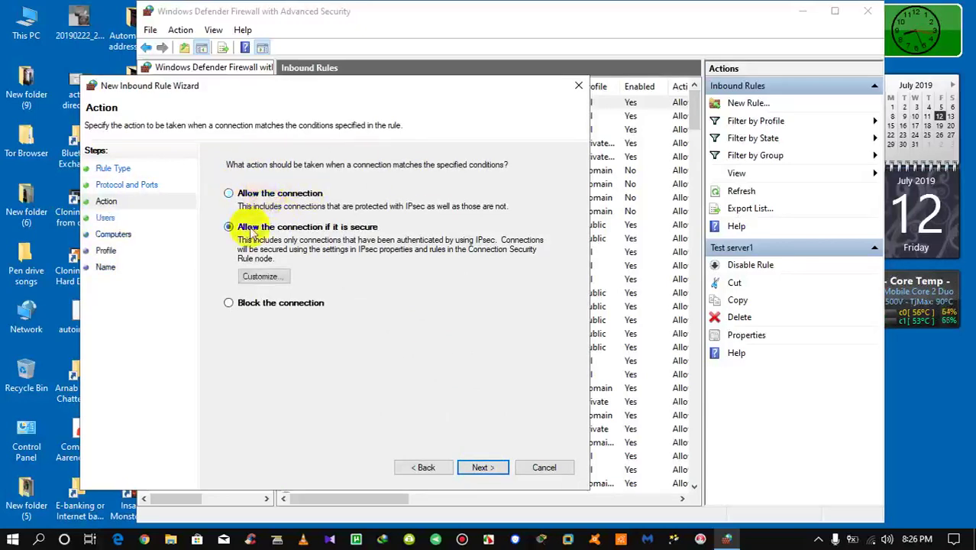
pyautogui.click(259, 277)
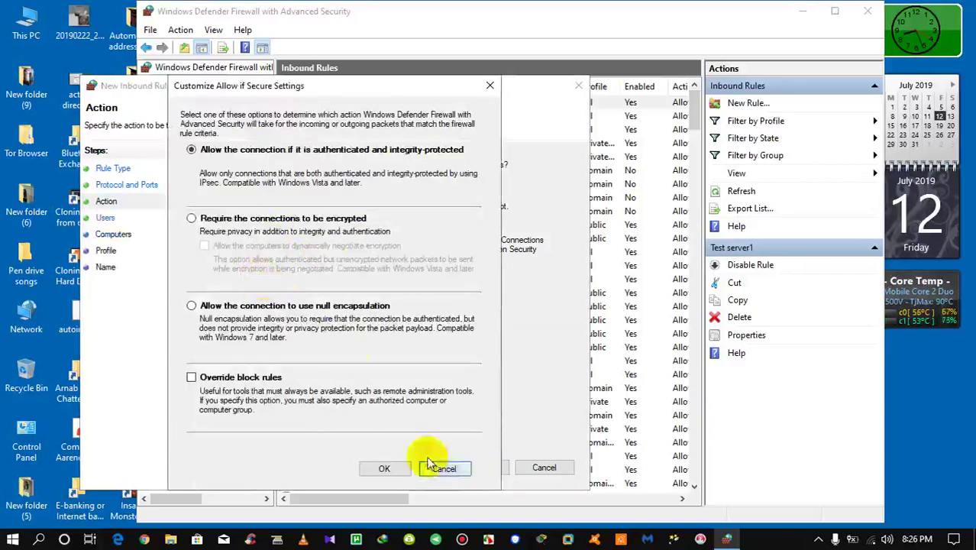
pyautogui.click(446, 470)
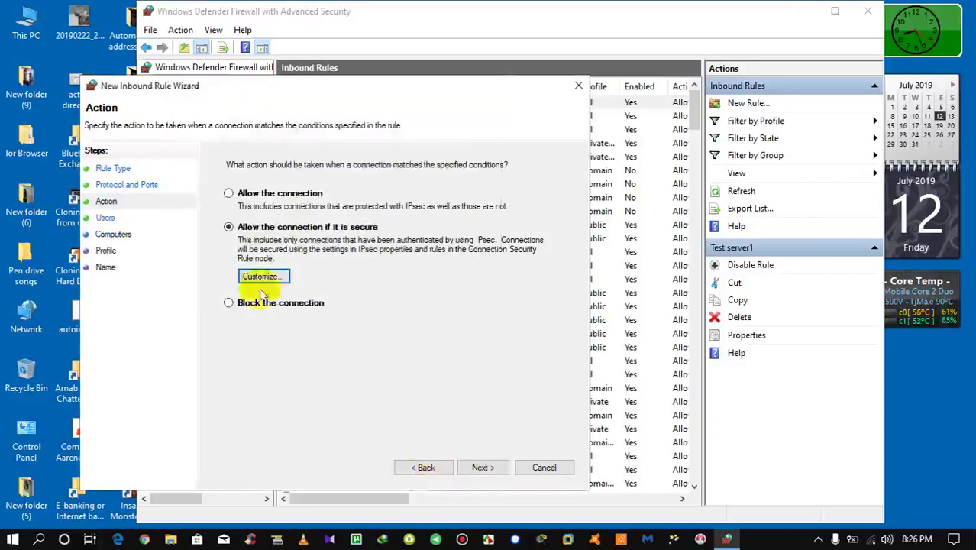
pyautogui.click(229, 302)
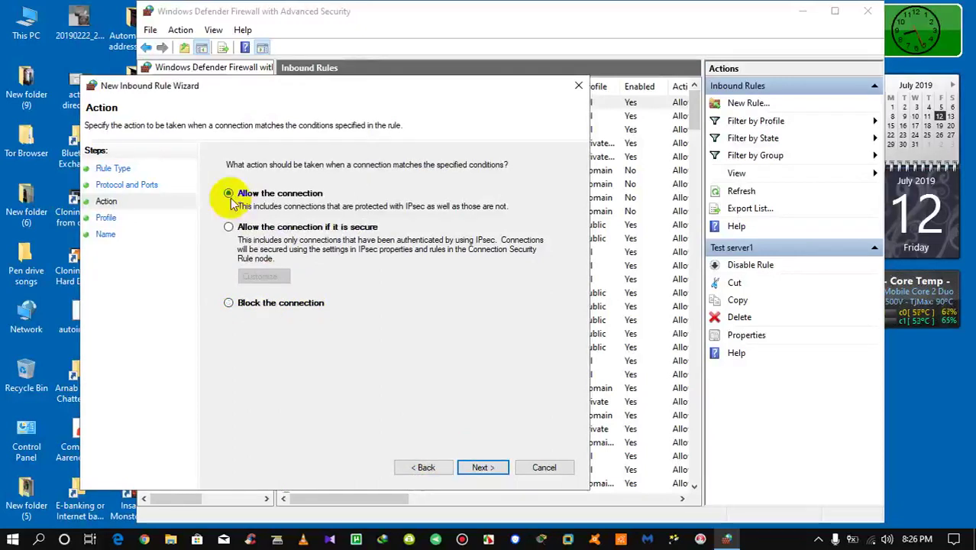
# Allow the connection on the Domain, Private and Public profiles, name the rule "Test server2" and finish creating it
pyautogui.click(485, 468)
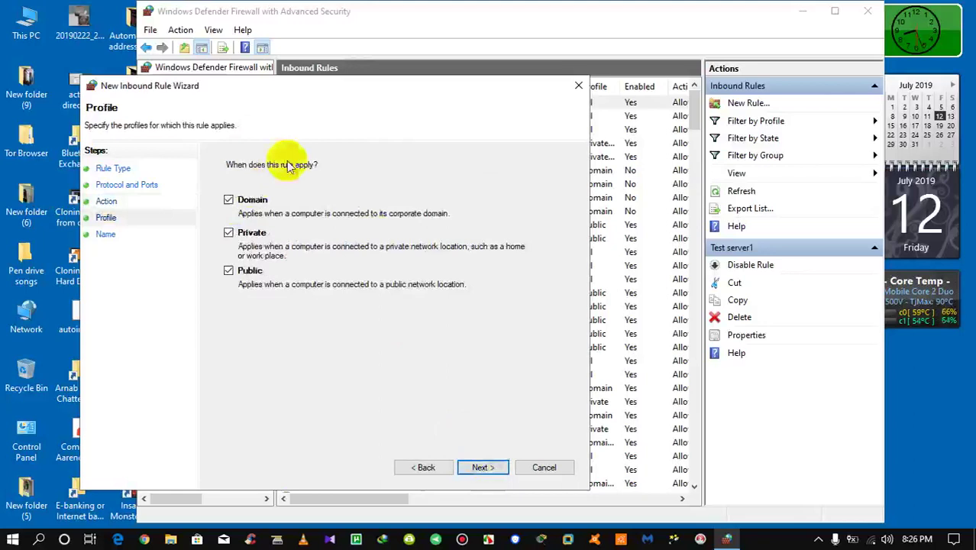
pyautogui.click(481, 467)
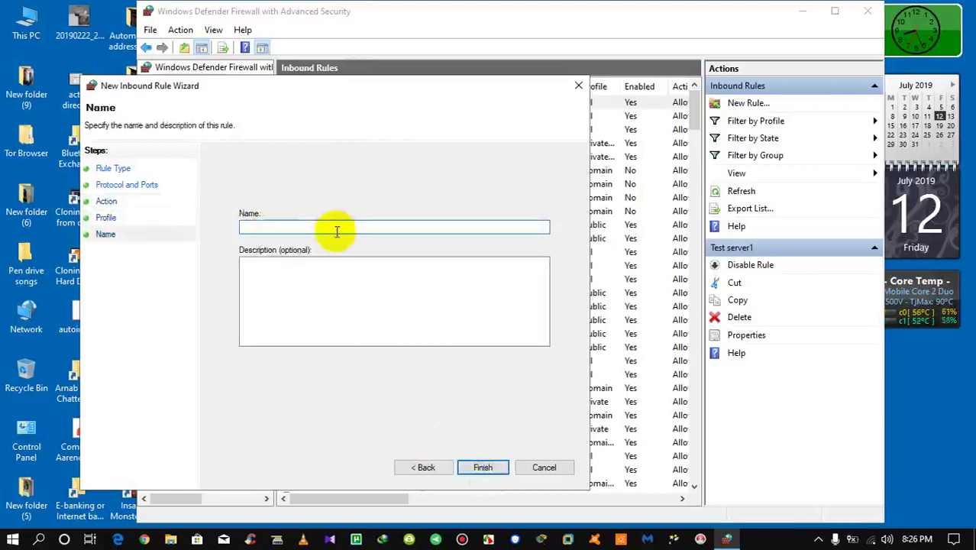
pyautogui.write('Tes')
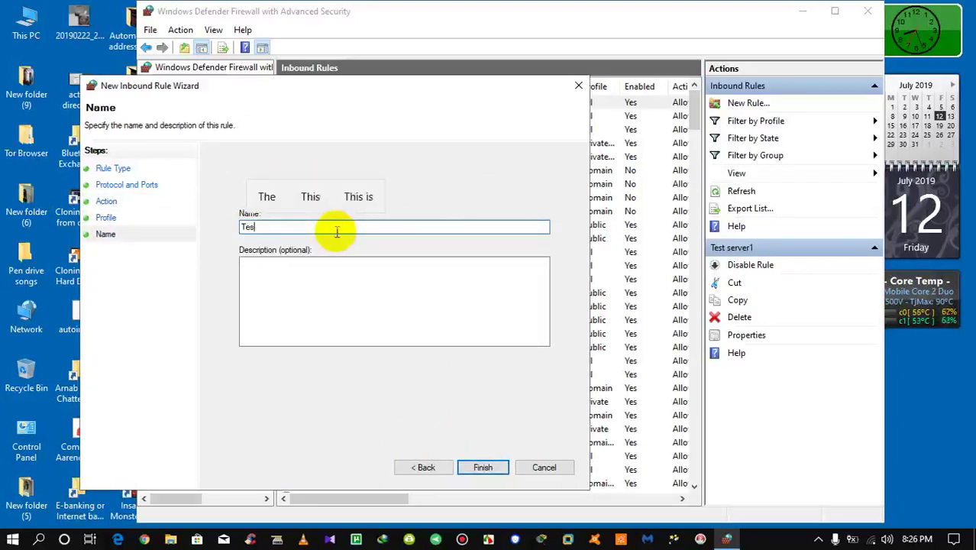
pyautogui.write('t serv')
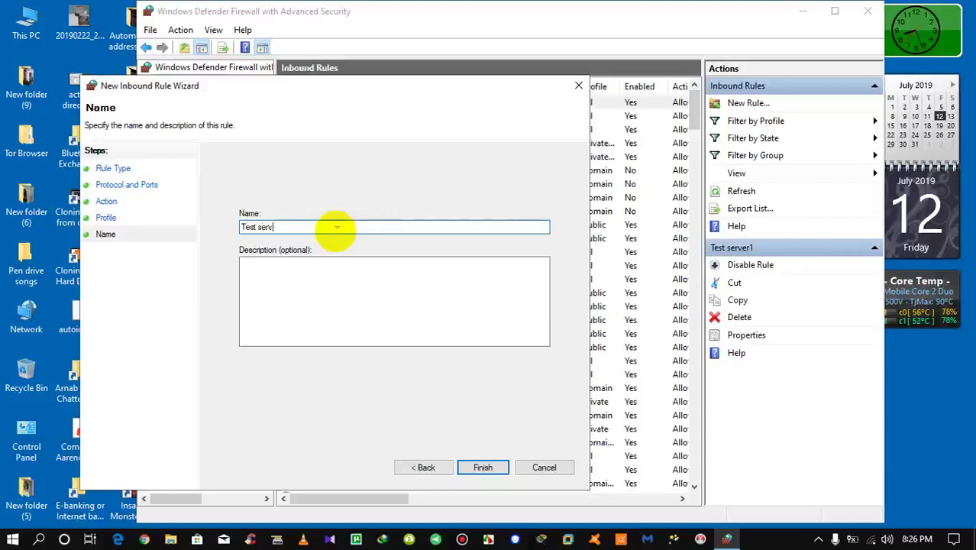
pyautogui.write('er')
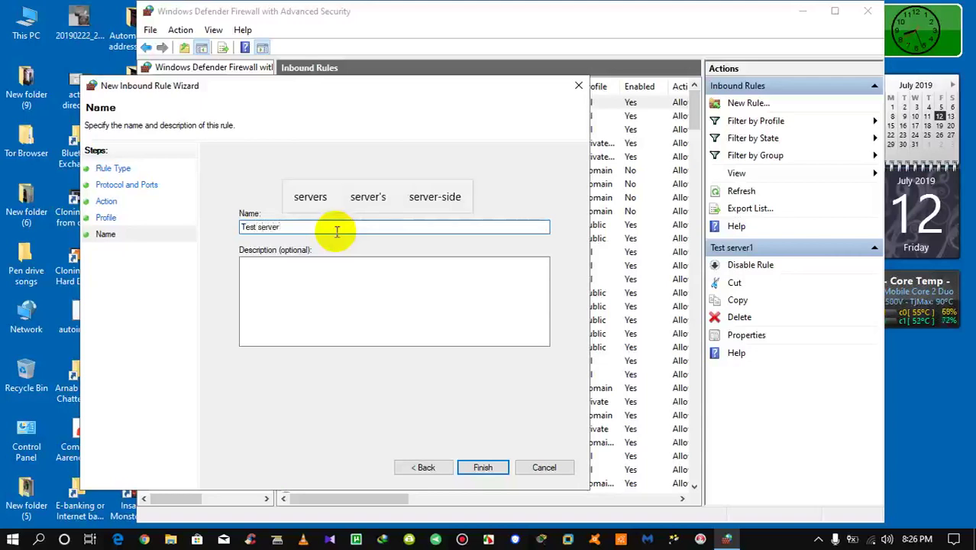
pyautogui.write('2')
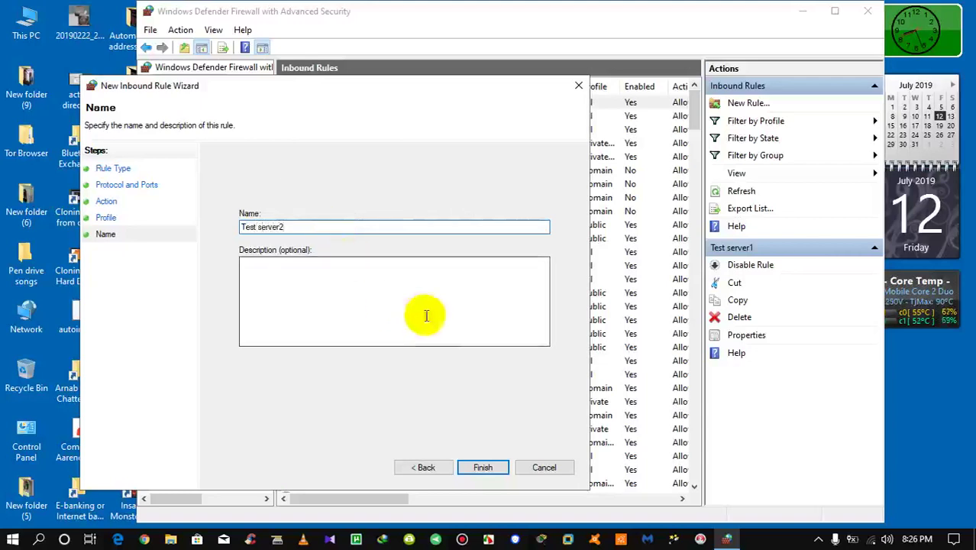
pyautogui.moveTo(449, 96); pyautogui.dragTo(491, 110)
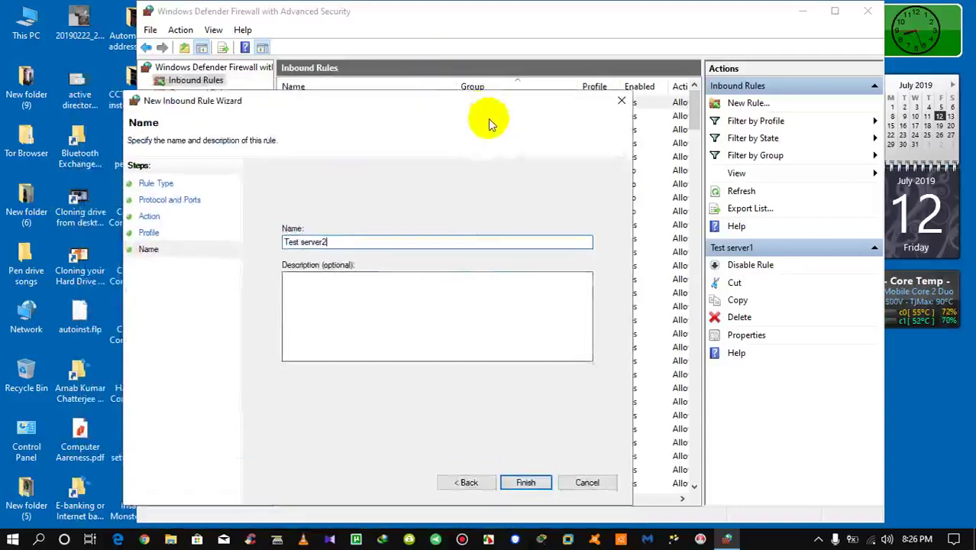
pyautogui.click(529, 482)
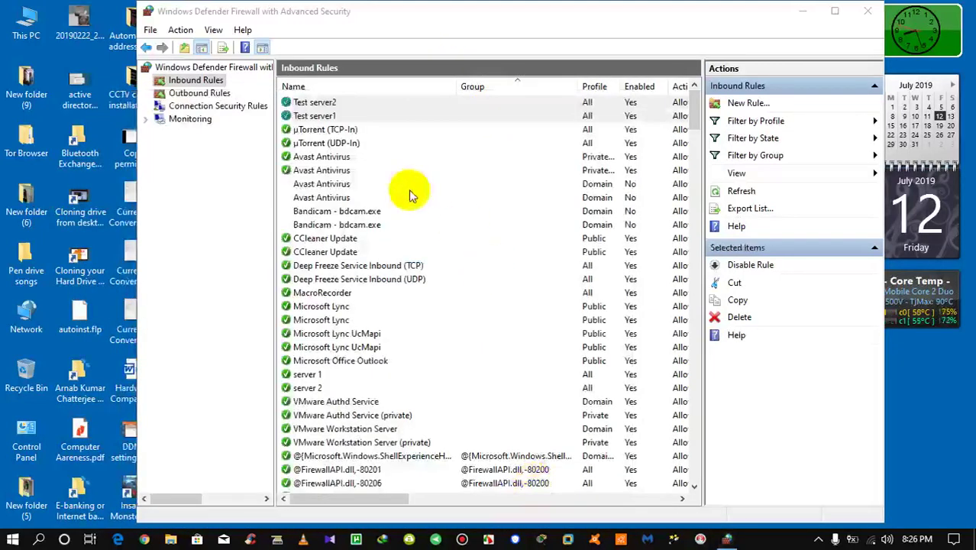
# Delete the "Test server2" inbound rule and confirm the deletion
pyautogui.click(327, 117)
pyautogui.click(328, 104)
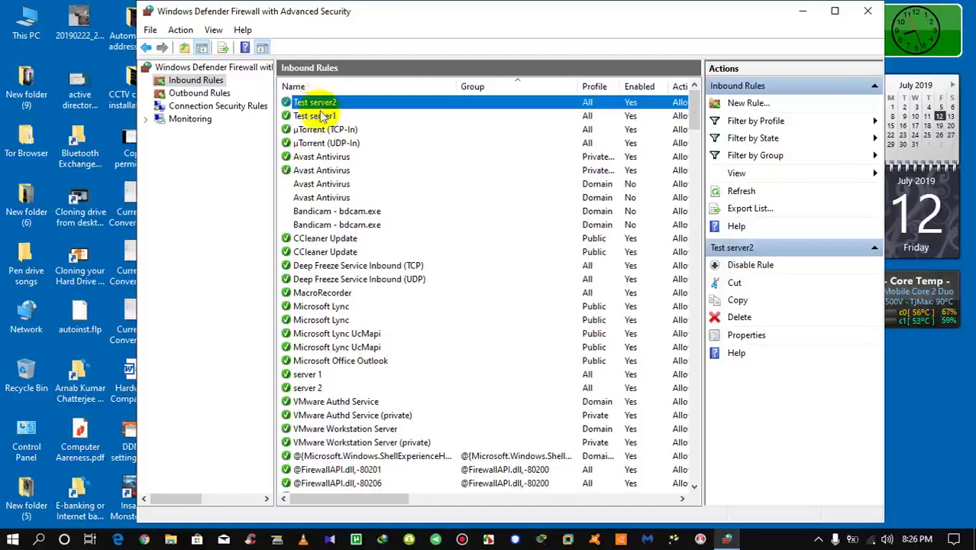
pyautogui.click(321, 117)
pyautogui.click(315, 103)
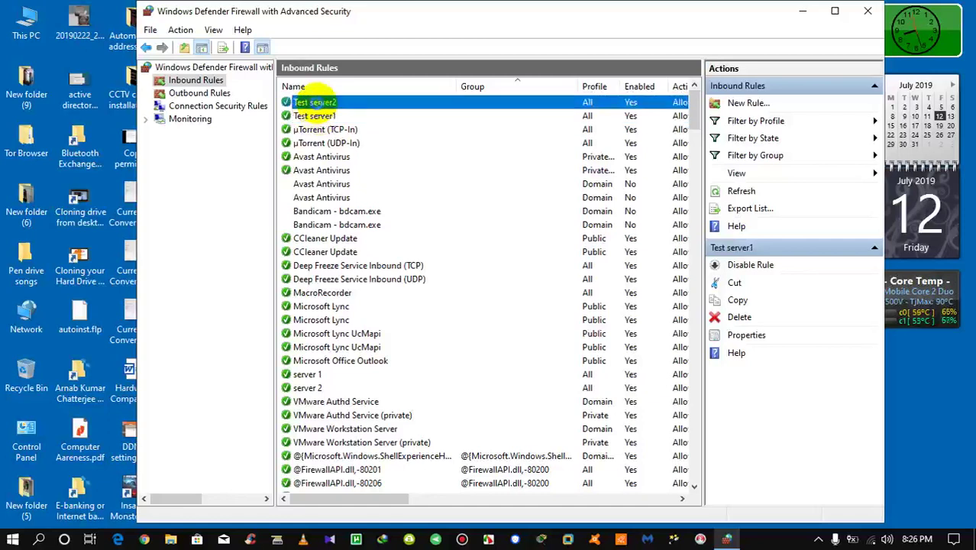
pyautogui.rightClick(319, 106)
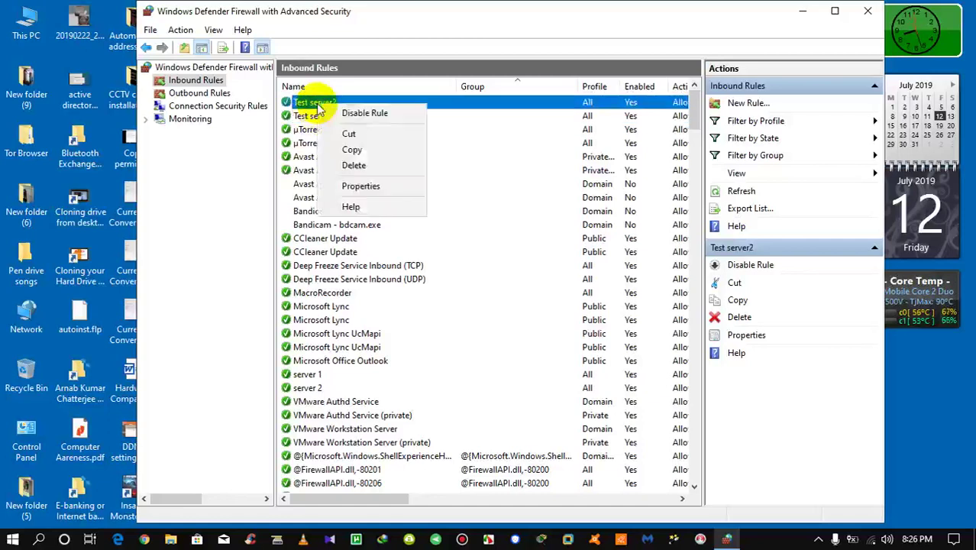
pyautogui.click(355, 168)
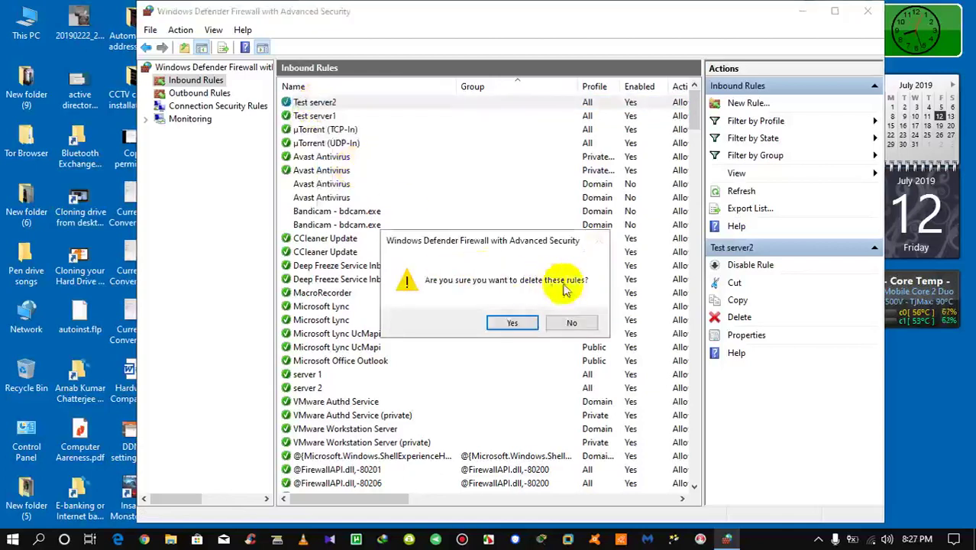
pyautogui.click(508, 324)
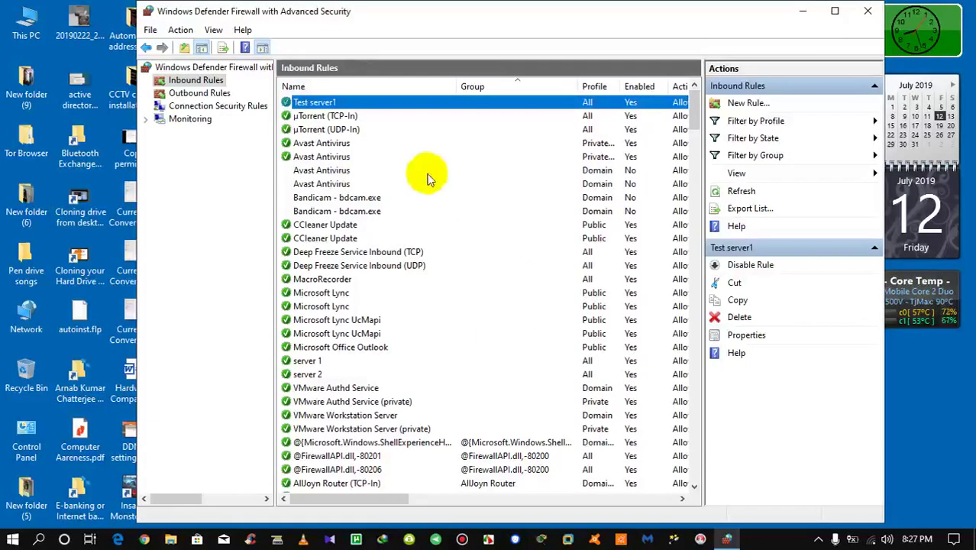
# Create a new inbound rule with Port as the rule type
pyautogui.rightClick(200, 79)
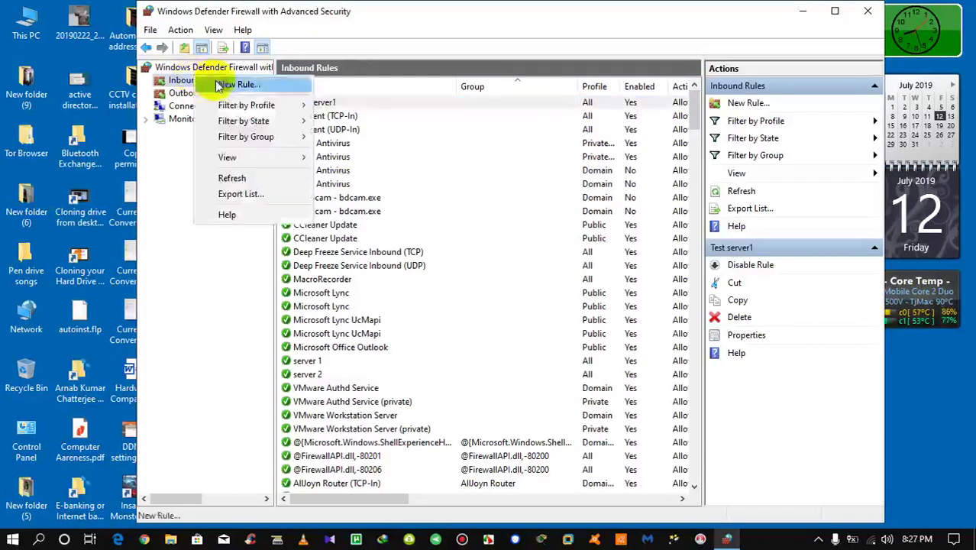
pyautogui.click(219, 82)
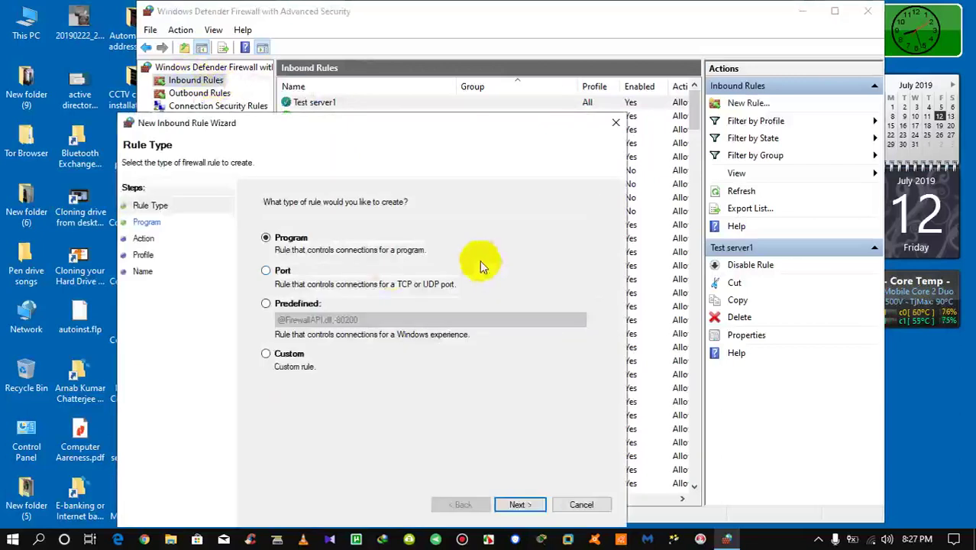
pyautogui.moveTo(388, 131); pyautogui.dragTo(403, 92)
pyautogui.click(284, 233)
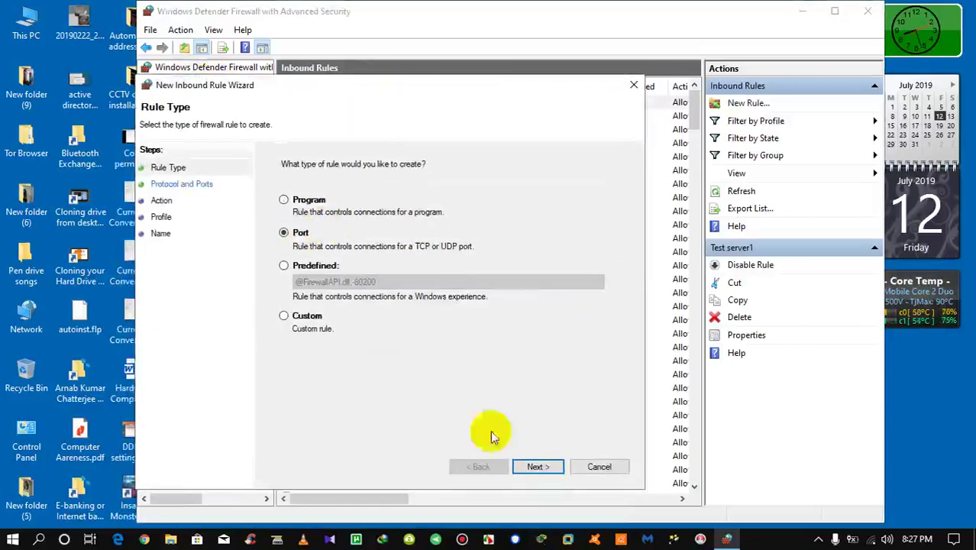
pyautogui.click(549, 467)
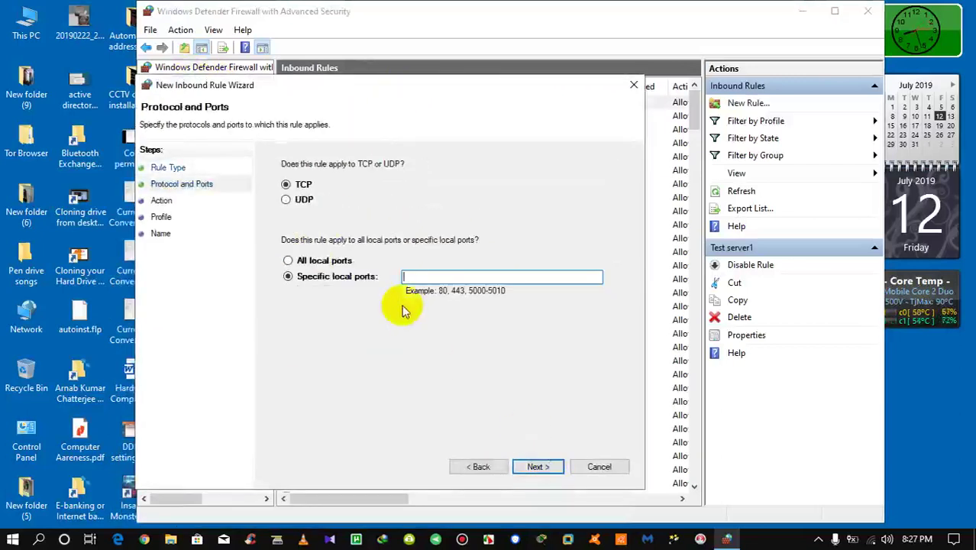
# Set the rule's protocol to UDP and its specific local ports to 8080,80,25,21,445
pyautogui.click(301, 205)
pyautogui.click(459, 276)
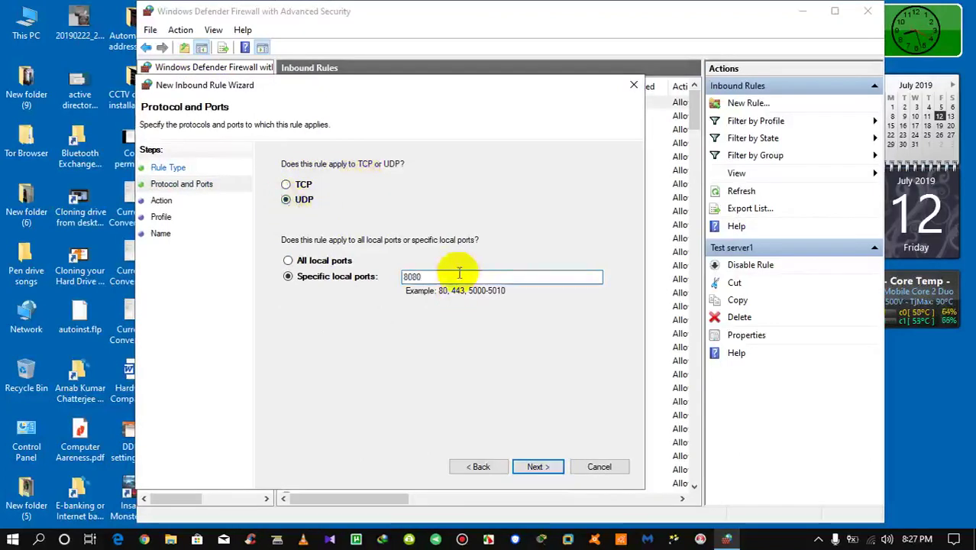
pyautogui.write('8080,80,25')
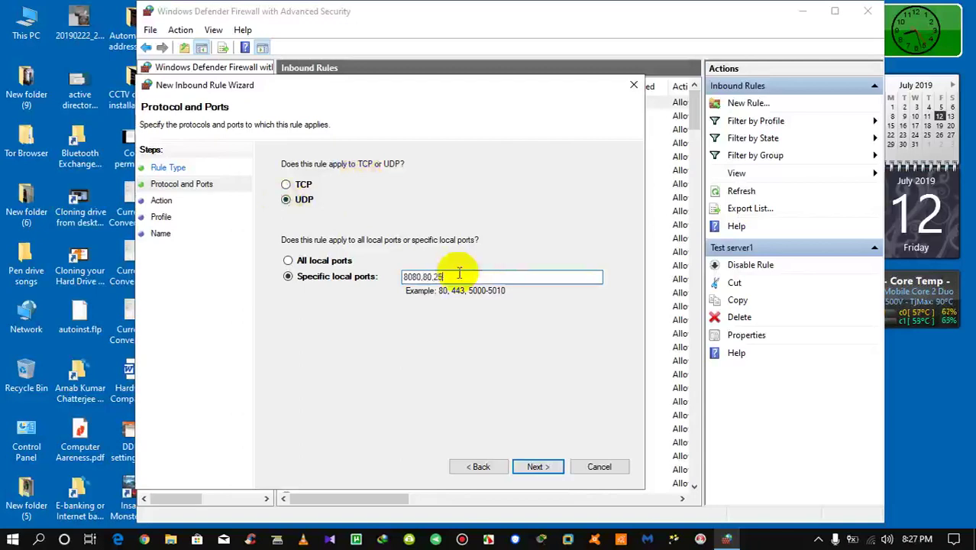
pyautogui.write(',21,445')
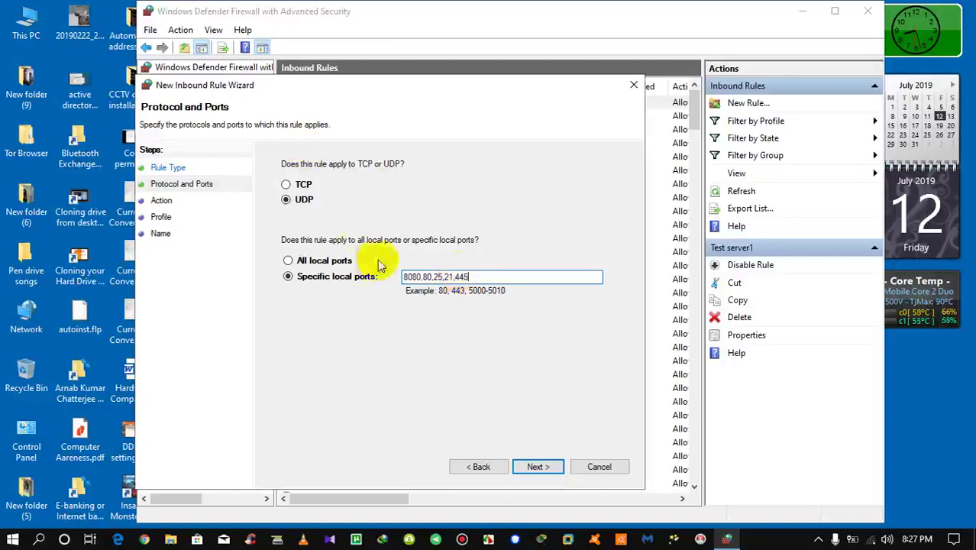
pyautogui.click(537, 466)
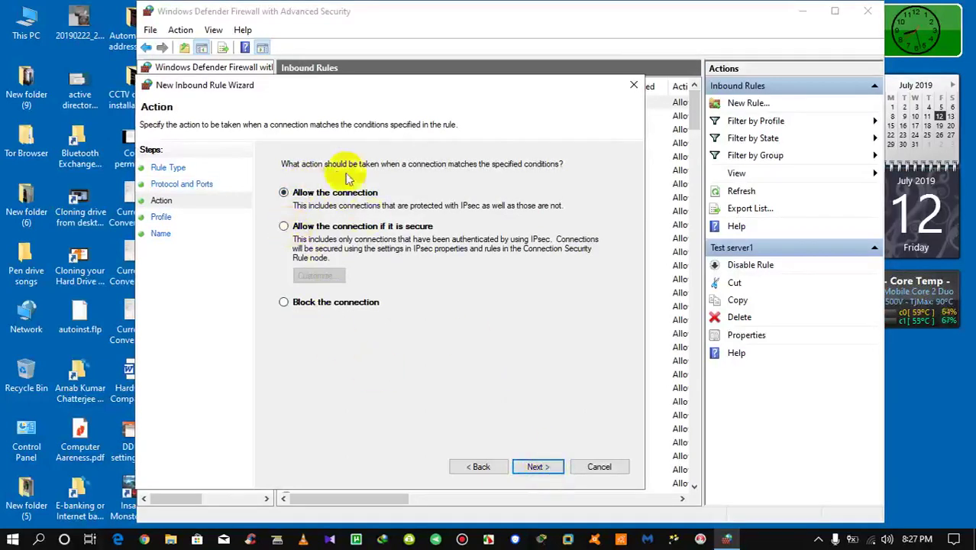
# Allow the connection for the UDP rule on all three profiles, name it "Test server2" and finish creating it
pyautogui.click(321, 226)
pyautogui.click(324, 302)
pyautogui.click(285, 193)
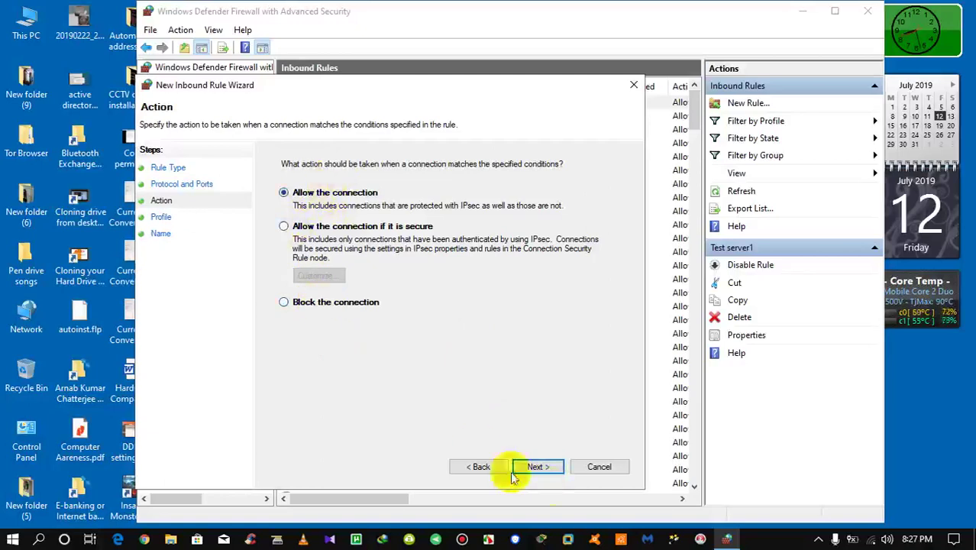
pyautogui.click(539, 467)
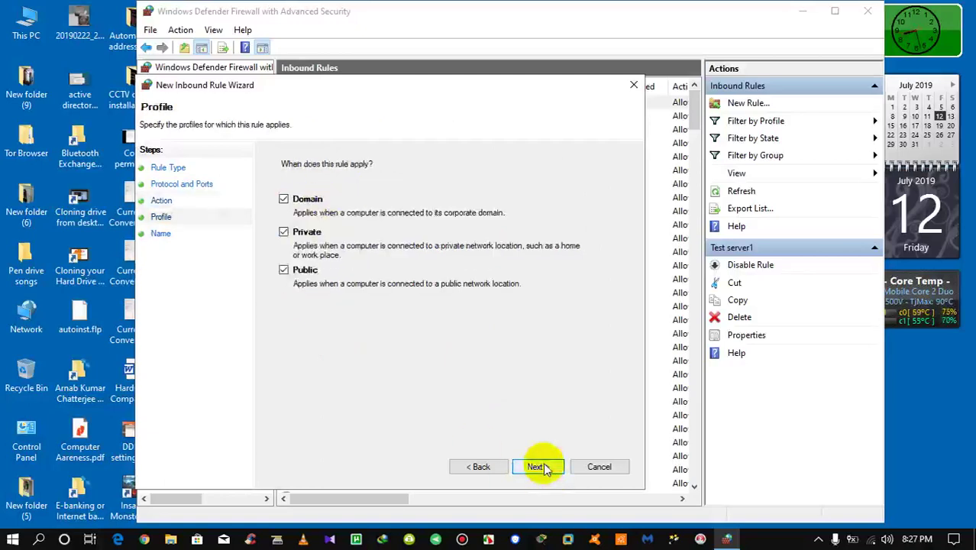
pyautogui.click(538, 467)
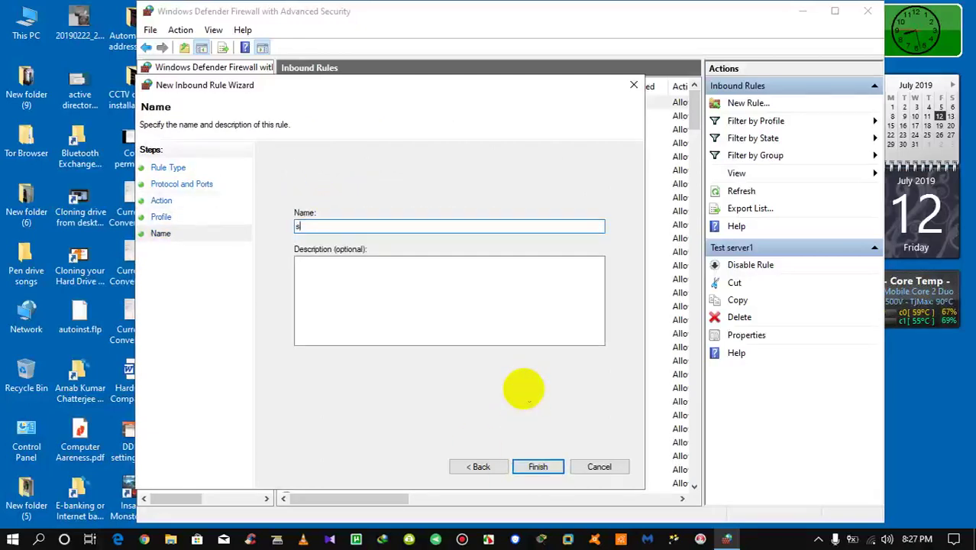
pyautogui.press('BackSpace')
pyautogui.write('Test server2')
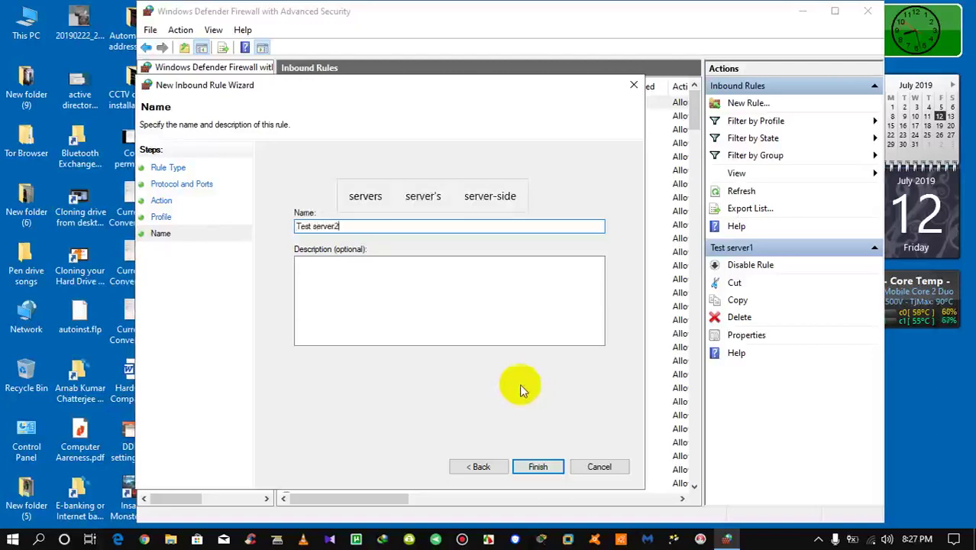
pyautogui.click(540, 467)
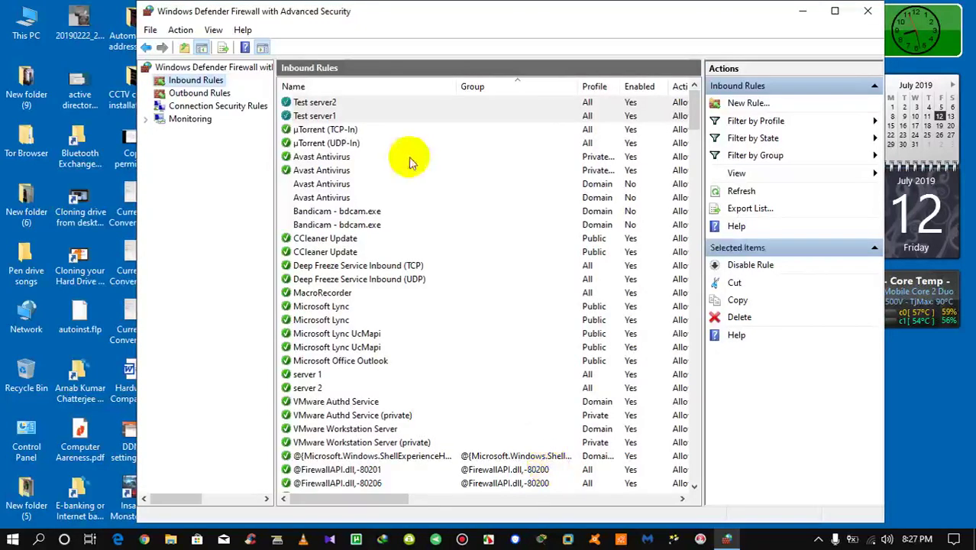
# Widen the Local Port column and examine the protocols and local ports of the Test server1 and Test server2 inbound rules
pyautogui.click(321, 131)
pyautogui.click(314, 117)
pyautogui.click(314, 103)
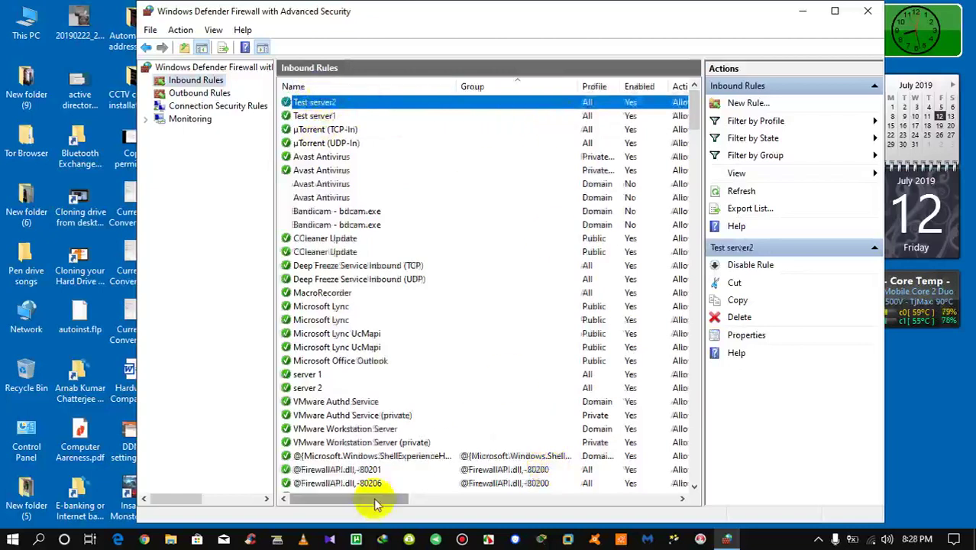
pyautogui.moveTo(366, 507); pyautogui.dragTo(540, 505)
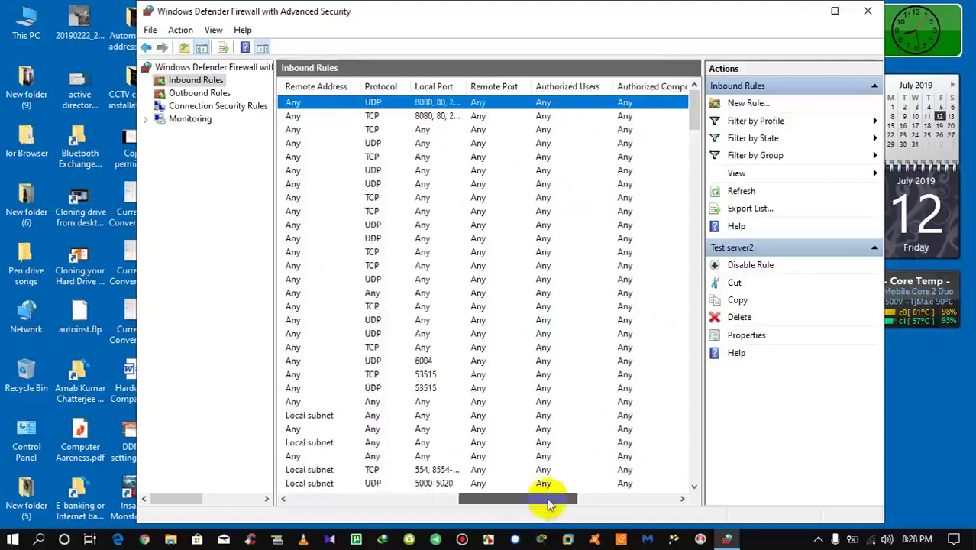
pyautogui.moveTo(465, 86); pyautogui.dragTo(514, 87)
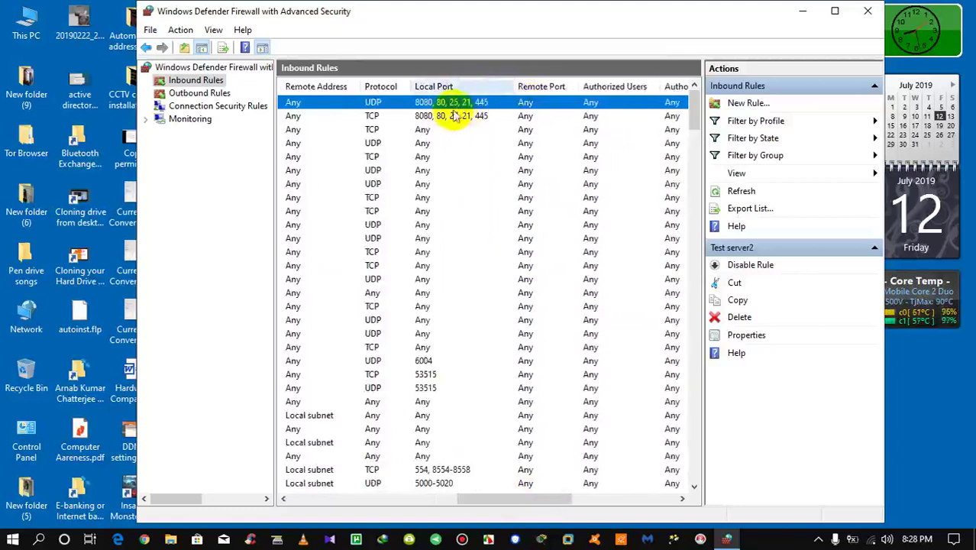
pyautogui.moveTo(485, 501); pyautogui.dragTo(284, 493)
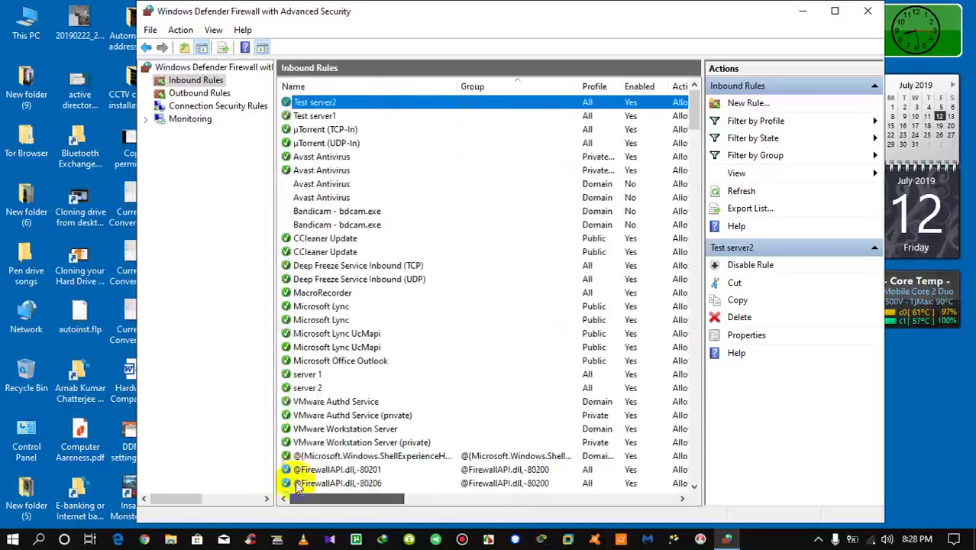
pyautogui.click(316, 116)
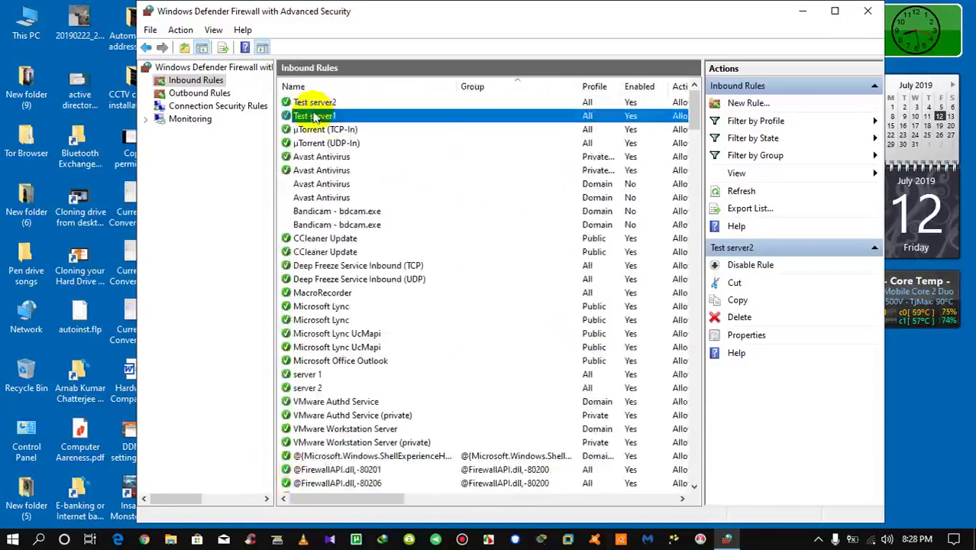
pyautogui.moveTo(332, 500); pyautogui.dragTo(635, 500)
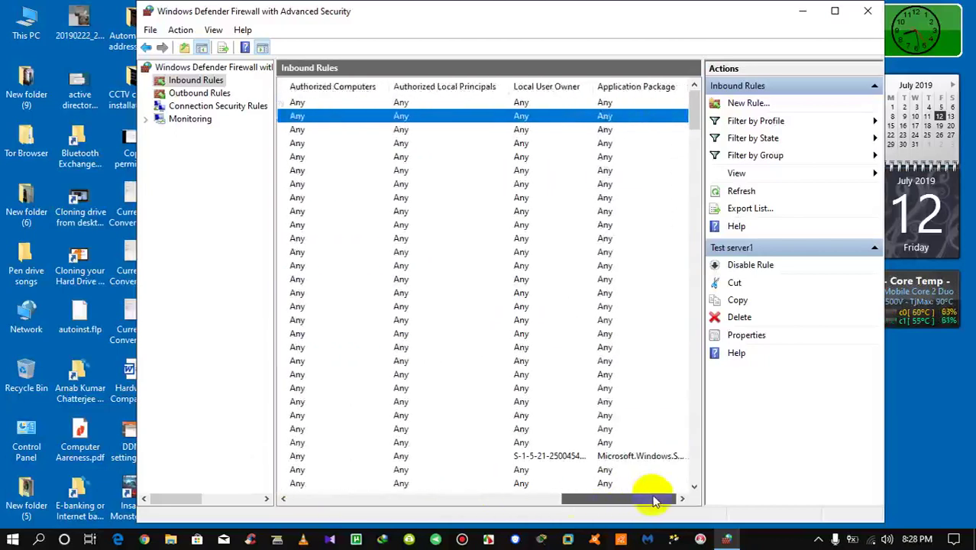
pyautogui.moveTo(653, 501); pyautogui.dragTo(262, 470)
pyautogui.click(313, 102)
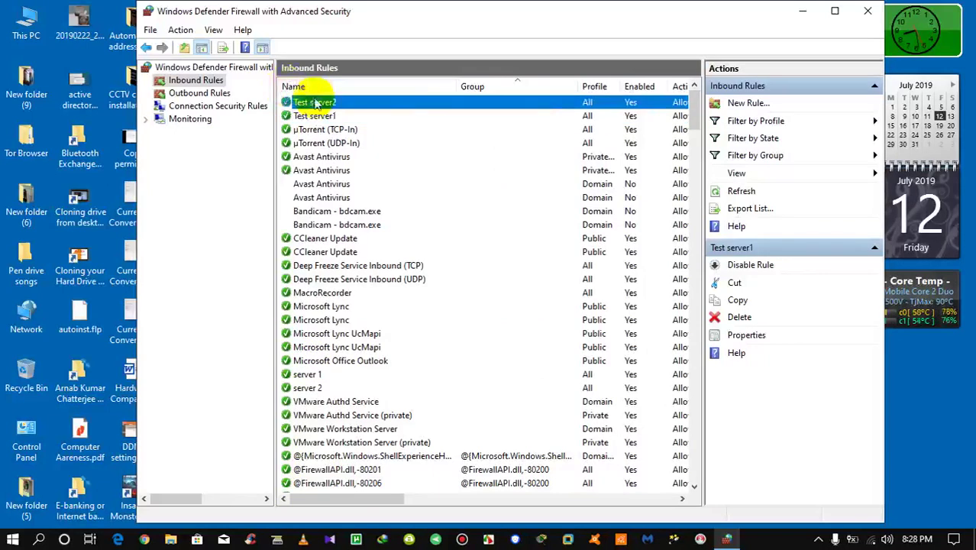
# Review the property pages of the Test server1 inbound rule, including protocols and ports, and close them without changes
pyautogui.click(312, 117)
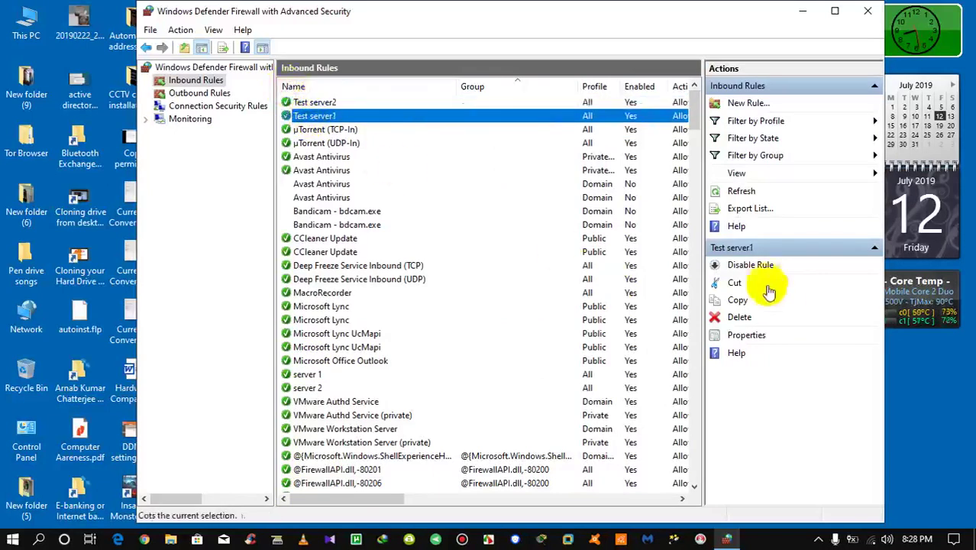
pyautogui.click(759, 330)
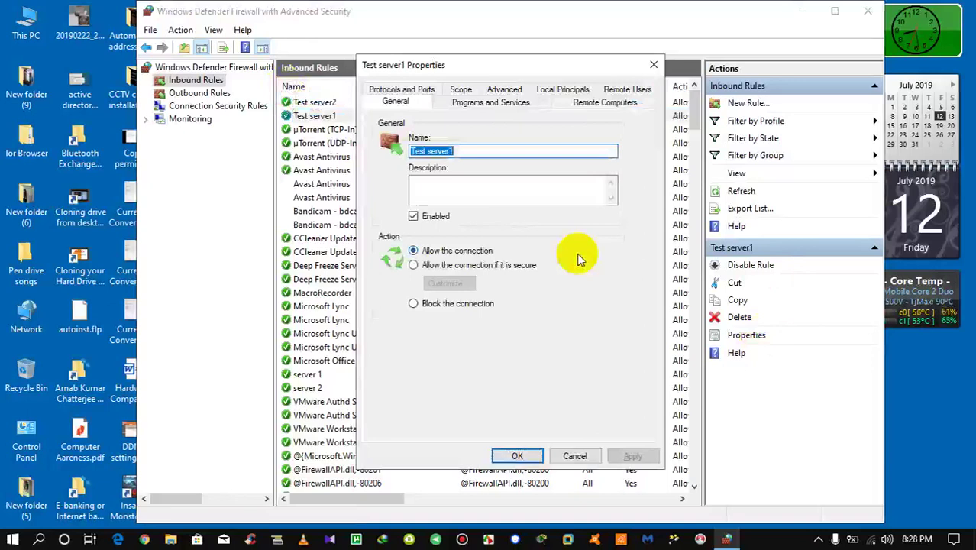
pyautogui.click(421, 92)
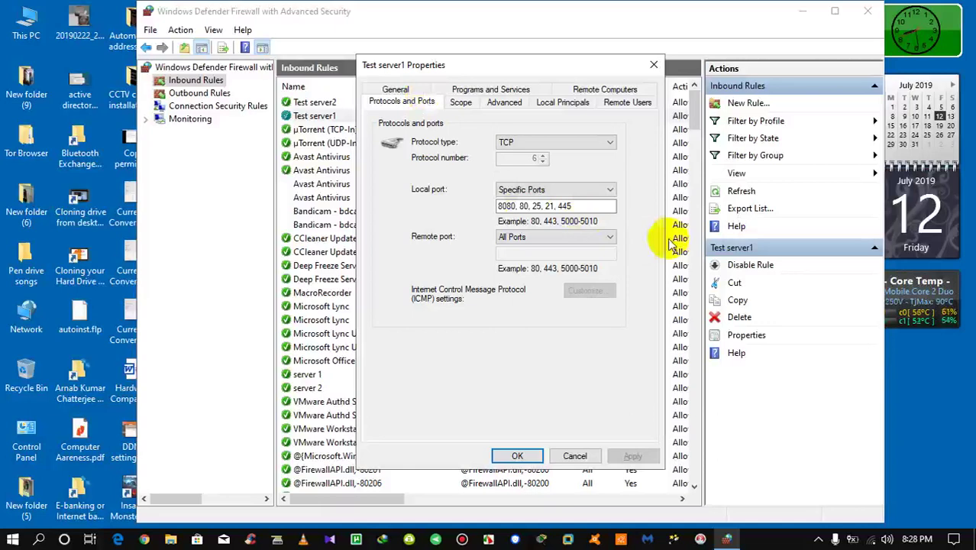
pyautogui.click(462, 102)
pyautogui.click(500, 104)
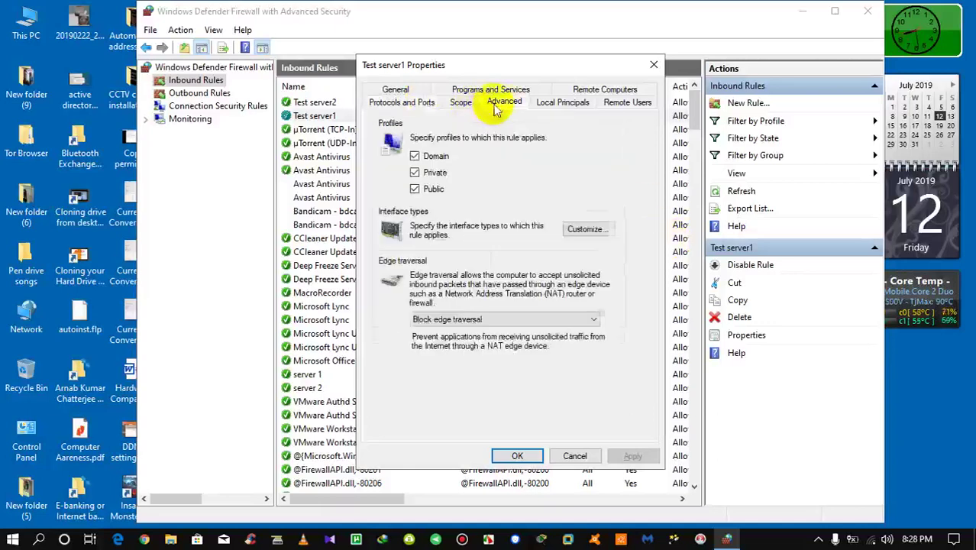
pyautogui.click(573, 107)
pyautogui.click(628, 105)
pyautogui.click(611, 90)
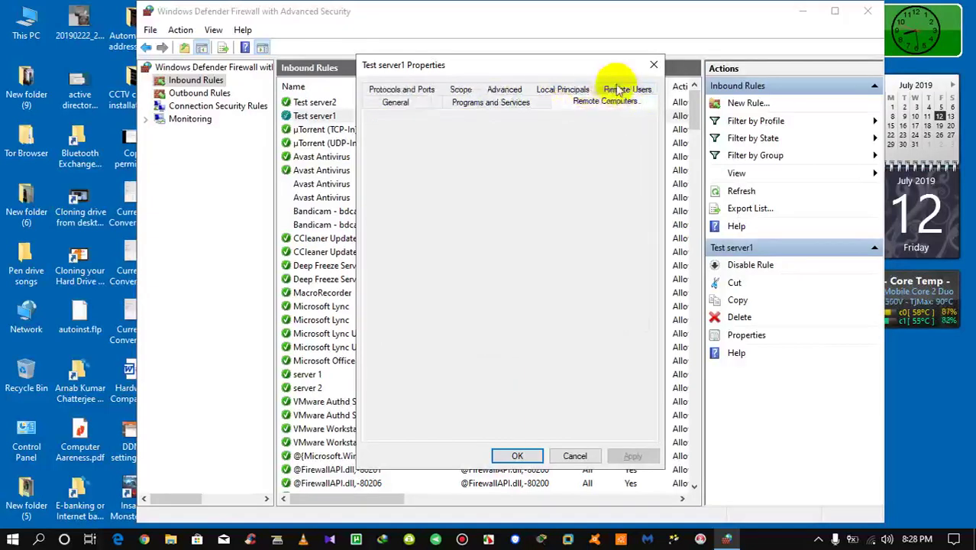
pyautogui.click(495, 101)
pyautogui.click(395, 99)
pyautogui.click(397, 90)
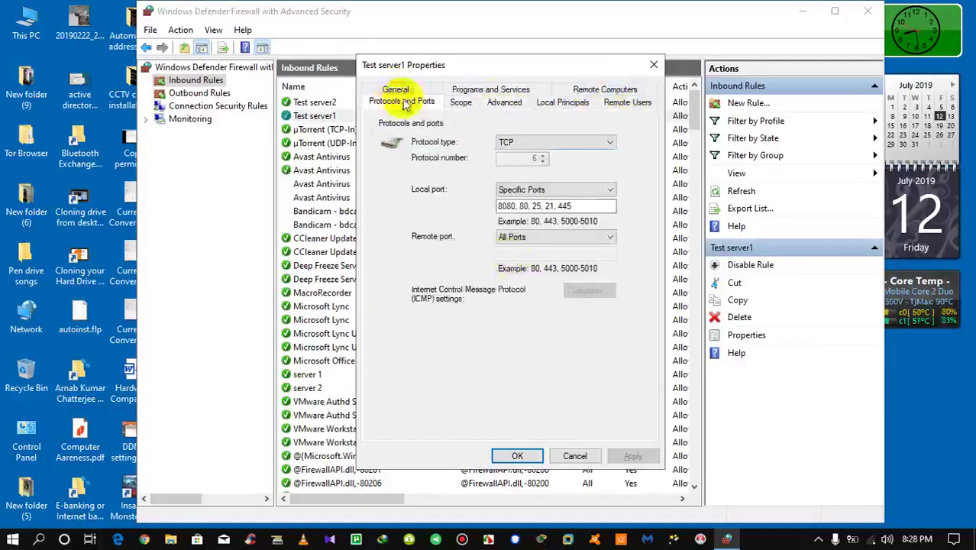
pyautogui.click(574, 456)
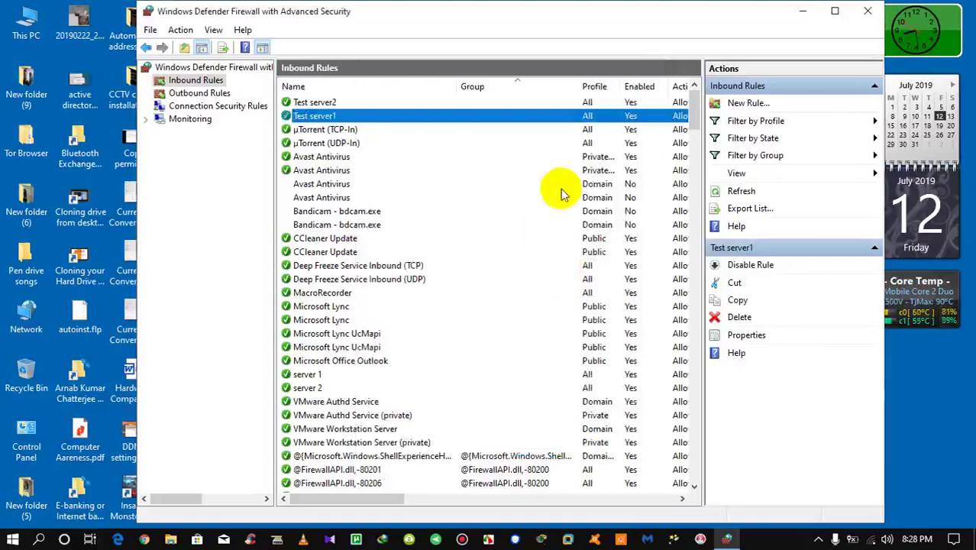
pyautogui.click(315, 103)
pyautogui.click(320, 117)
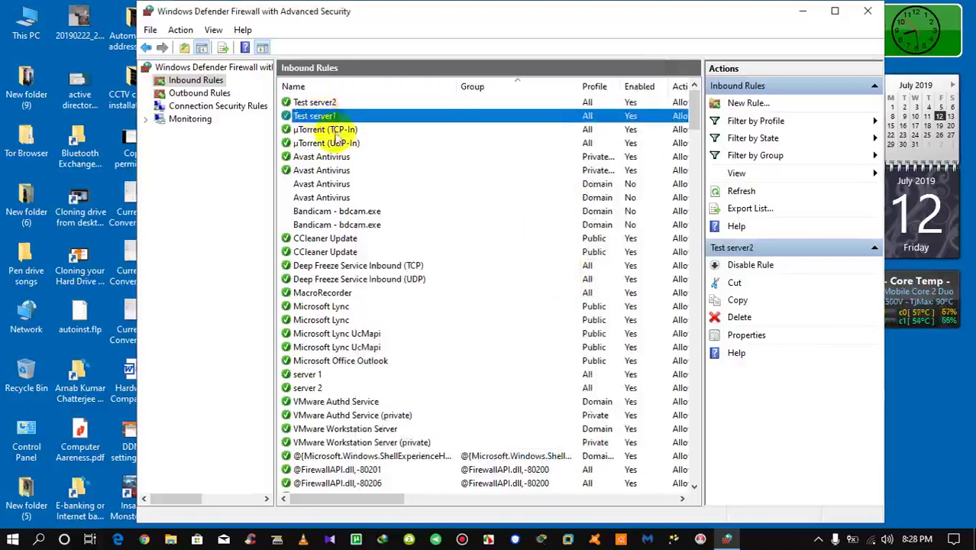
# Start a new outbound Port rule for TCP with specific remote ports 80,8080,21,25,445
pyautogui.click(183, 94)
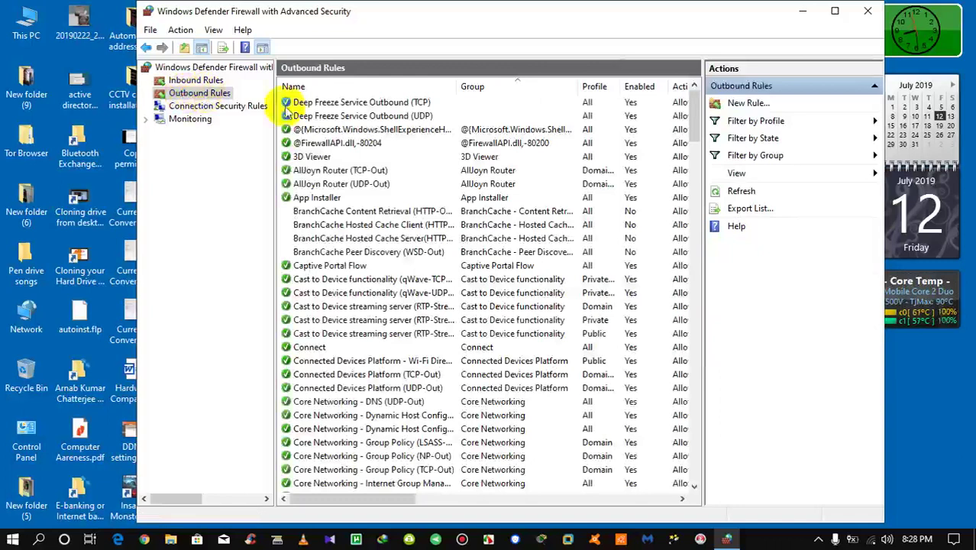
pyautogui.click(751, 105)
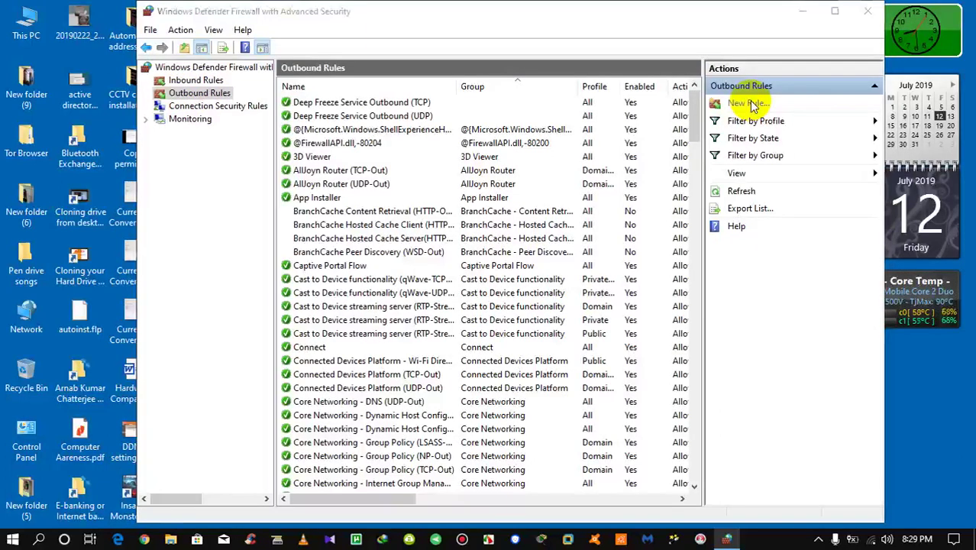
pyautogui.click(212, 216)
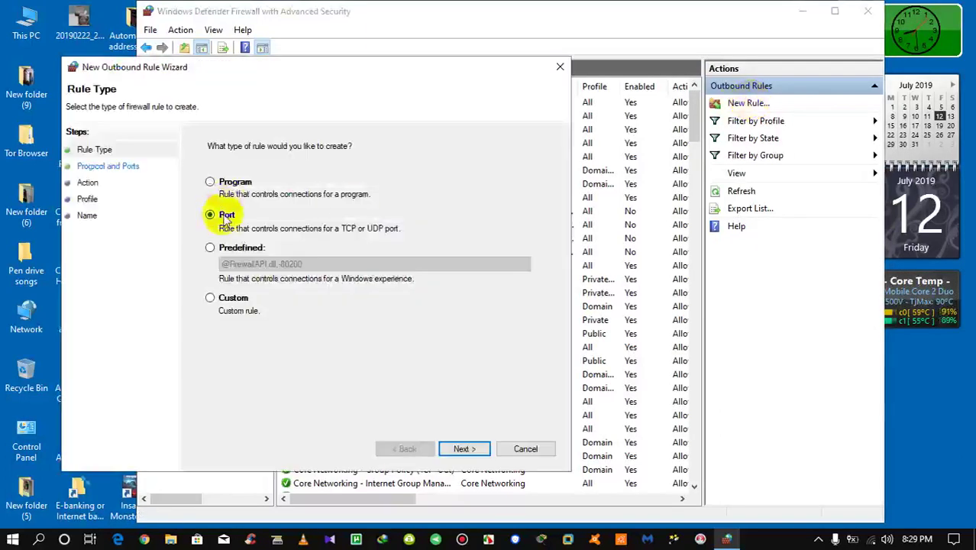
pyautogui.click(461, 449)
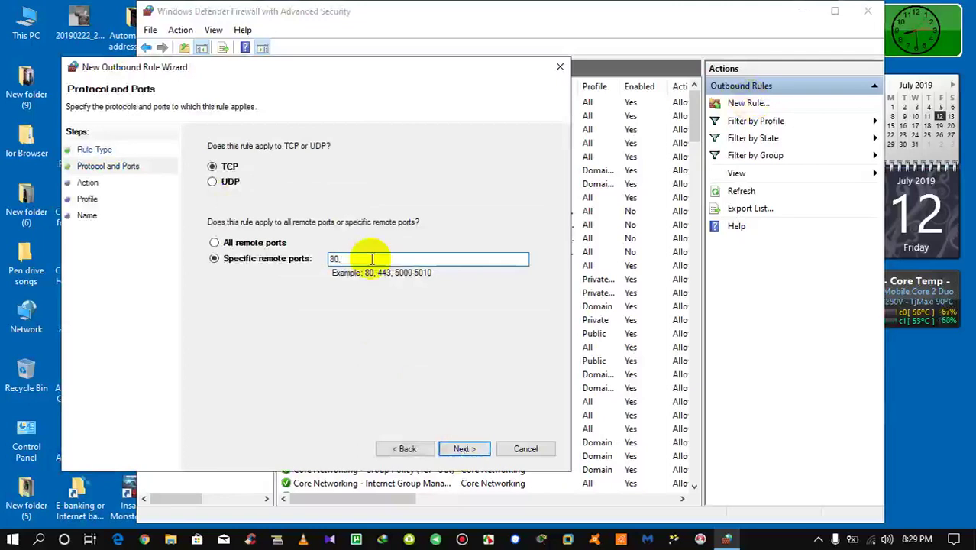
pyautogui.write('80,8080,21,25,445')
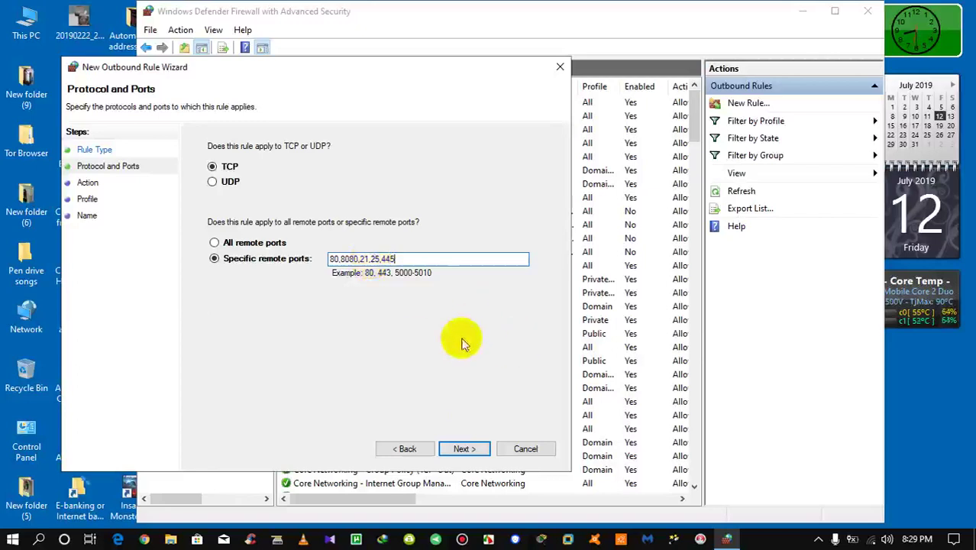
pyautogui.click(467, 452)
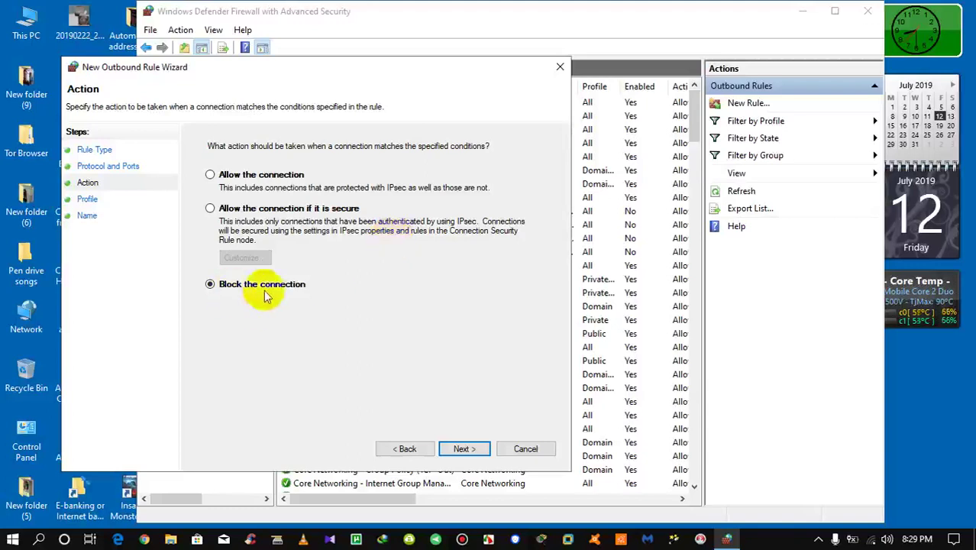
# Set the outbound rule's action to Block the connection
pyautogui.click(211, 209)
pyautogui.click(211, 175)
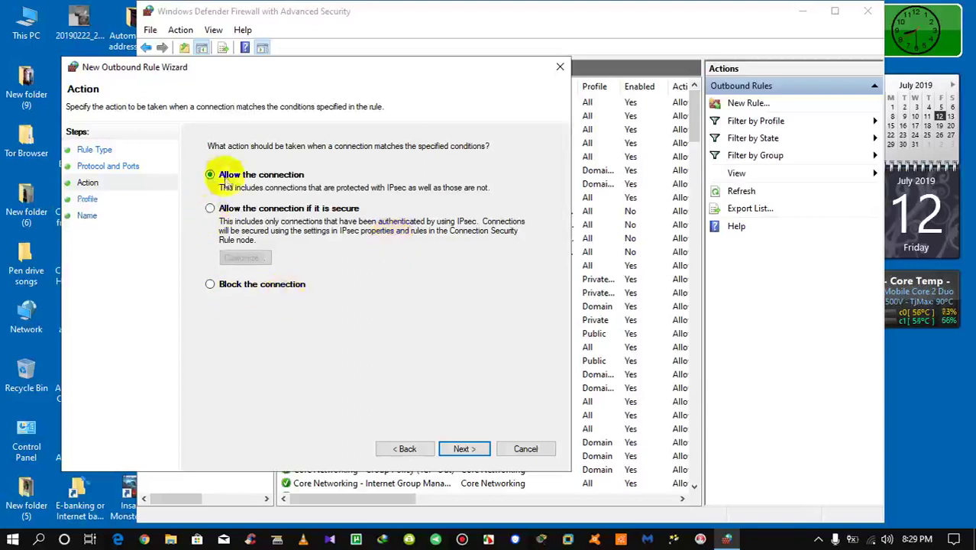
pyautogui.click(269, 286)
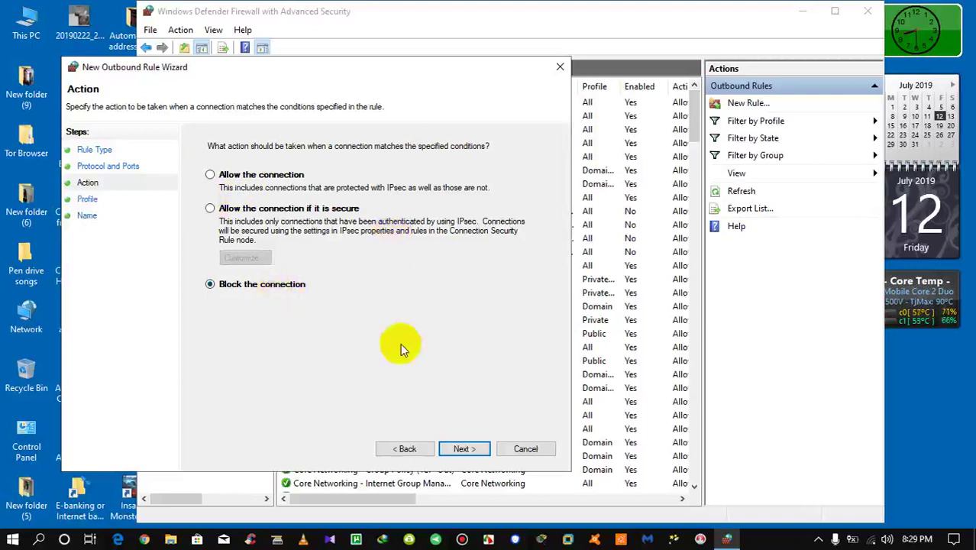
pyautogui.click(462, 450)
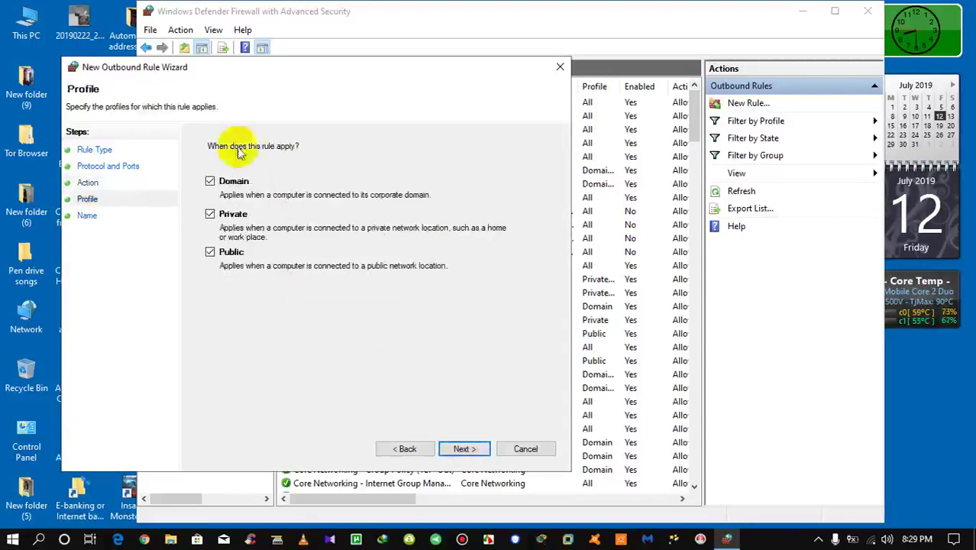
# Apply the outbound rule to the Domain, Private and Public profiles, name it "Test server1" and finish creating it
pyautogui.click(219, 219)
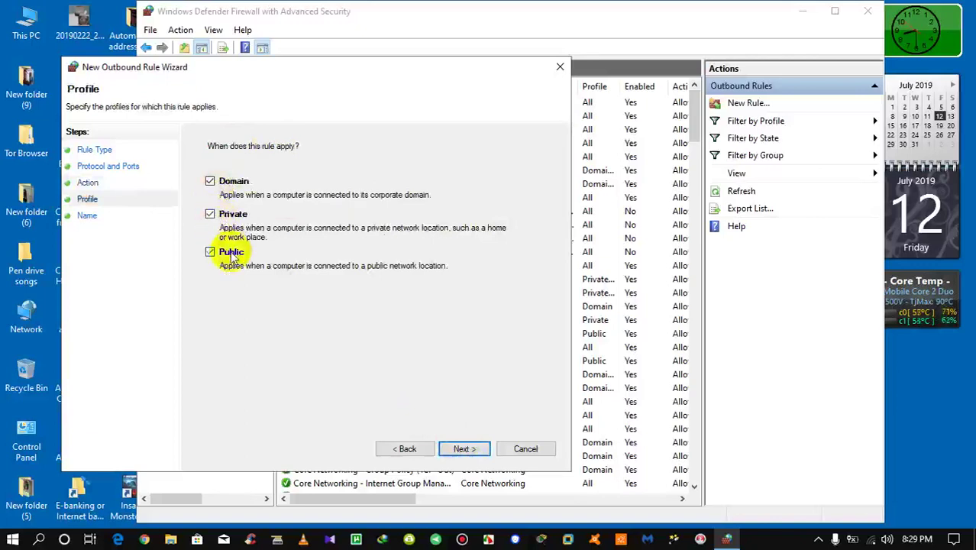
pyautogui.click(462, 450)
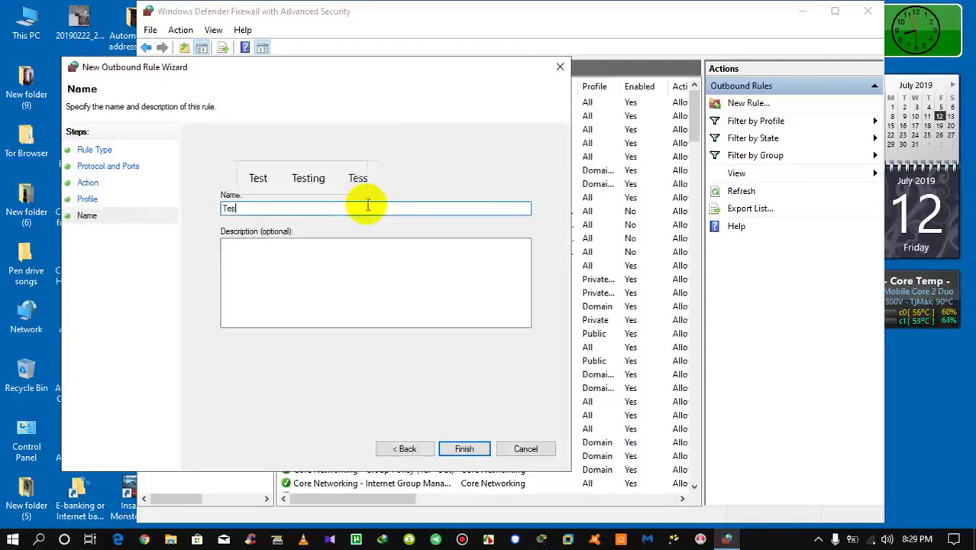
pyautogui.write('t serve')
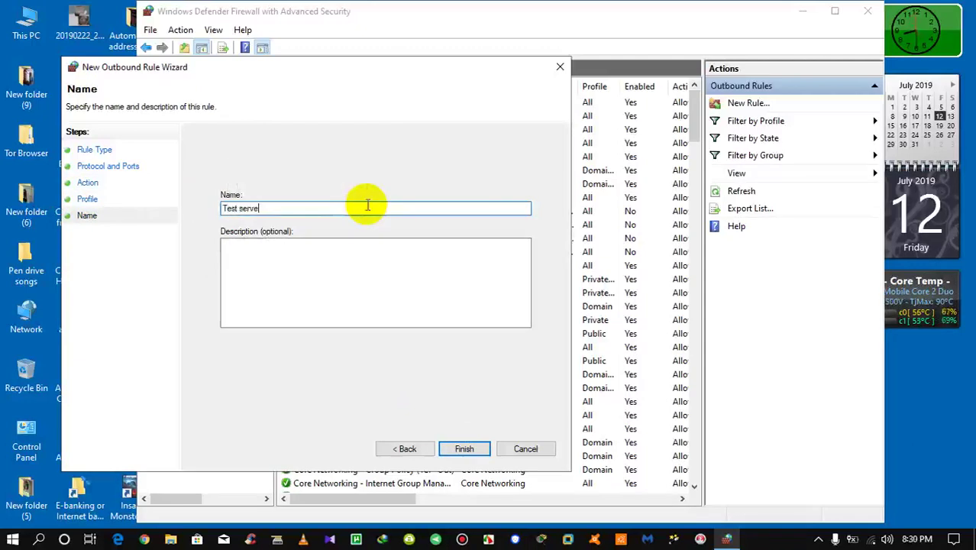
pyautogui.write('r1')
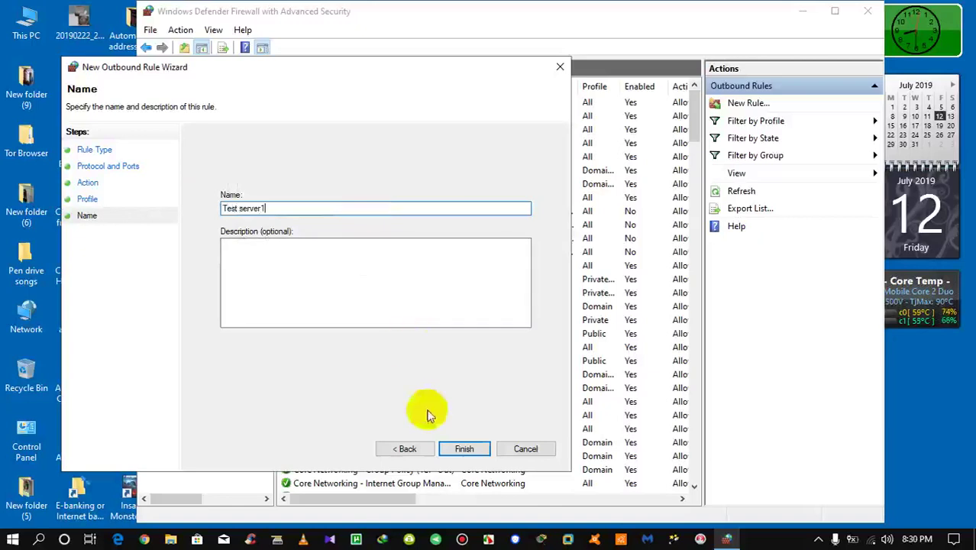
pyautogui.click(464, 449)
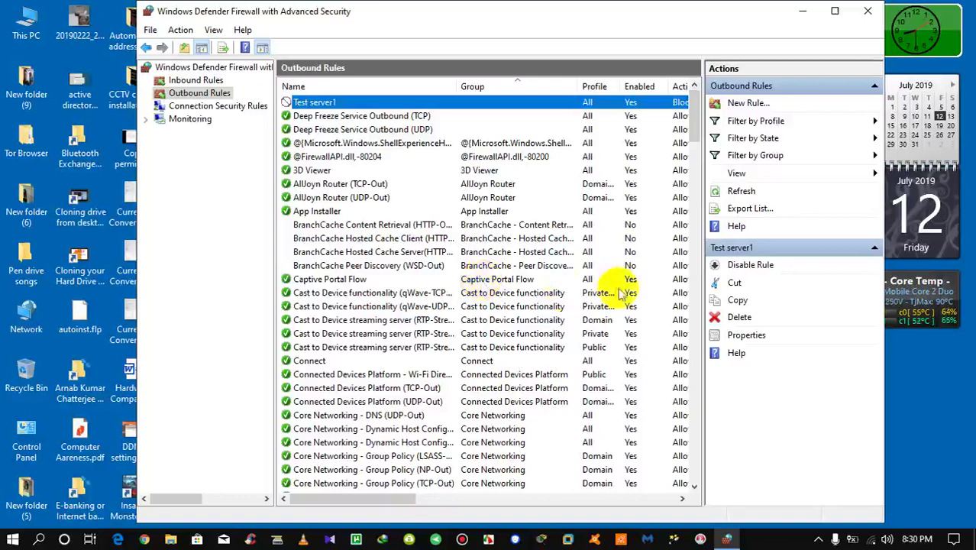
pyautogui.click(399, 116)
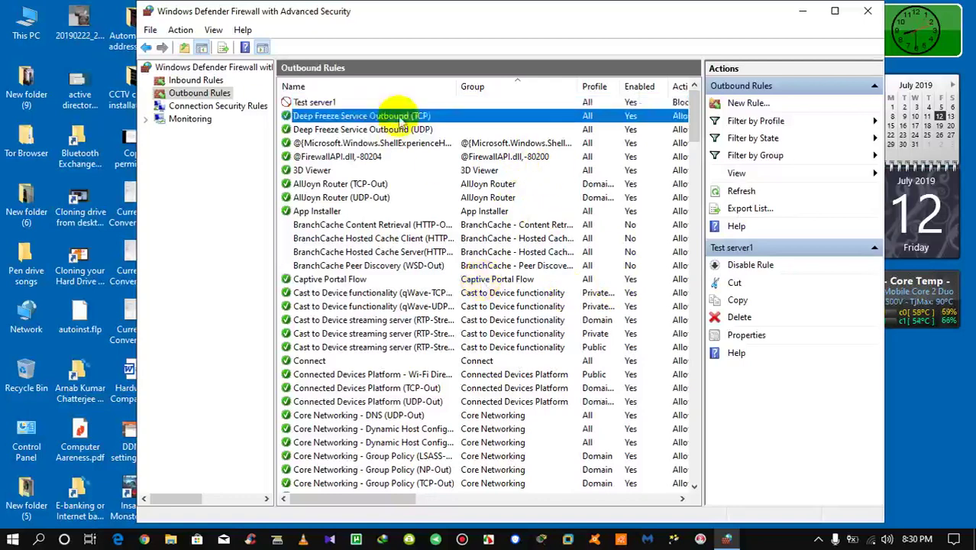
# Start another new outbound Port rule for TCP with specific remote ports 8080,80,21,25,445
pyautogui.click(367, 103)
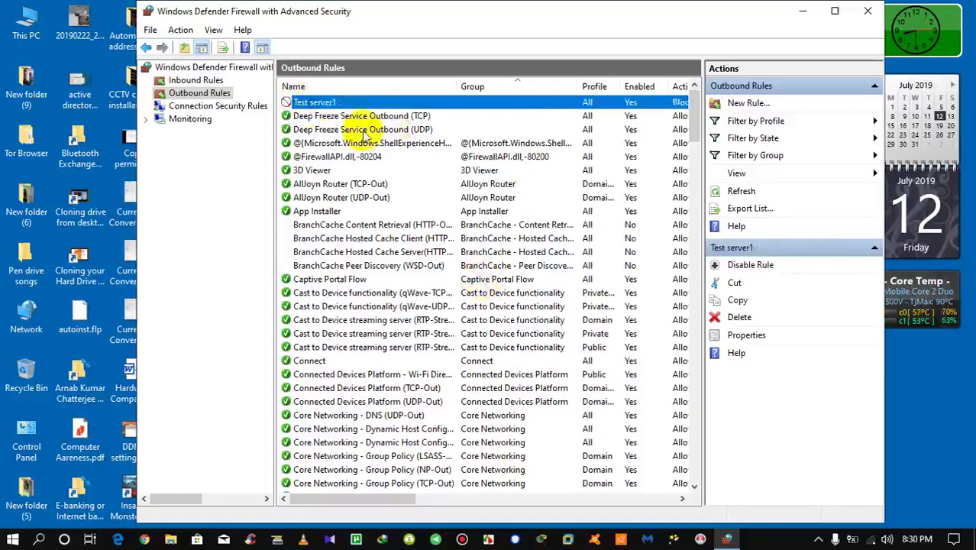
pyautogui.rightClick(200, 93)
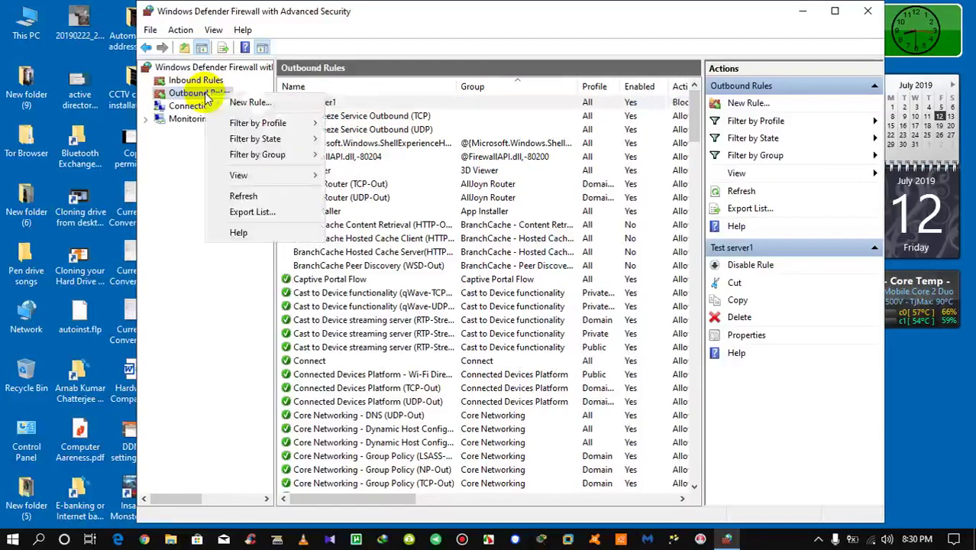
pyautogui.click(243, 102)
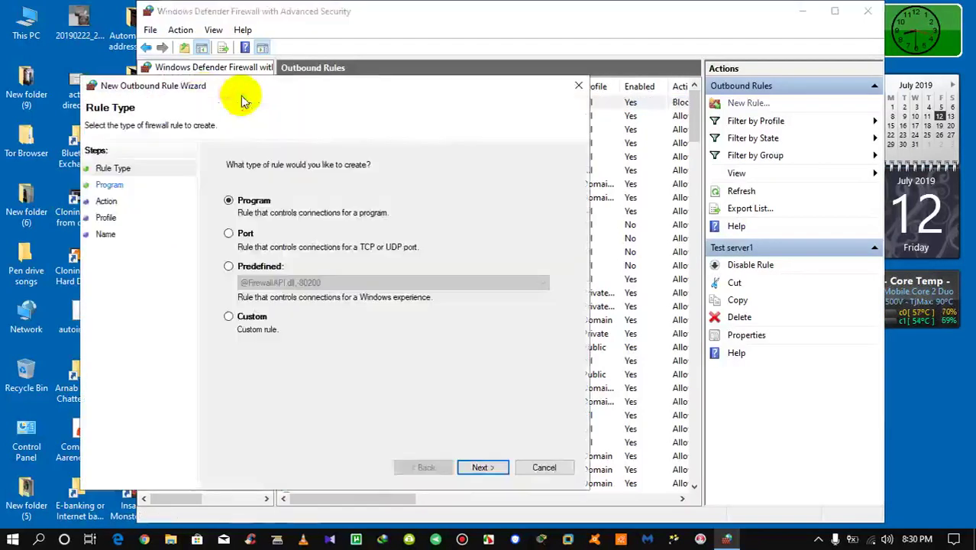
pyautogui.moveTo(410, 84); pyautogui.dragTo(560, 56)
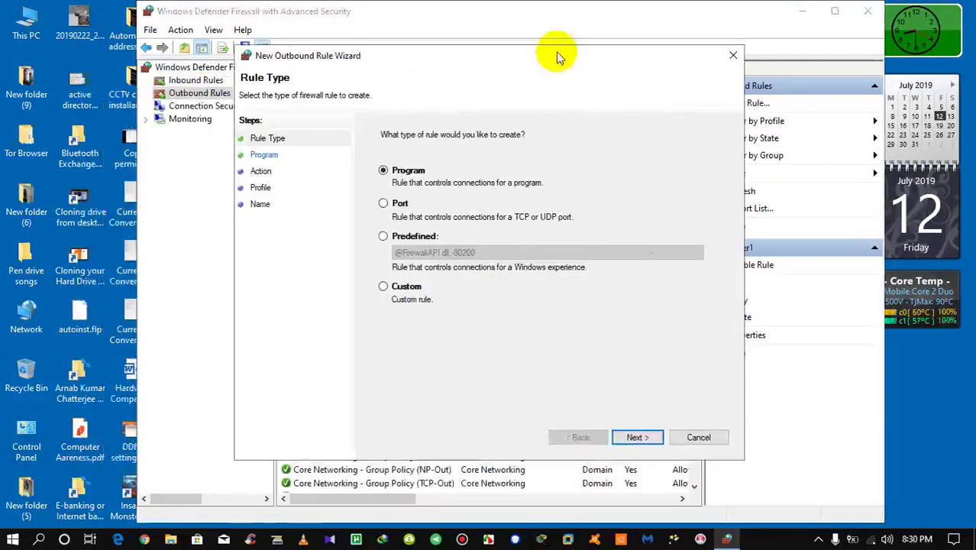
pyautogui.click(386, 203)
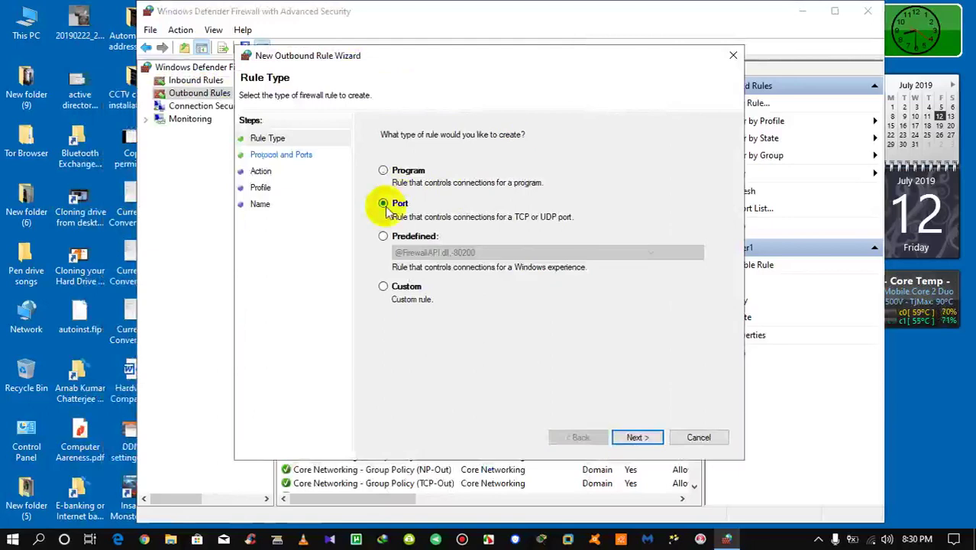
pyautogui.click(636, 439)
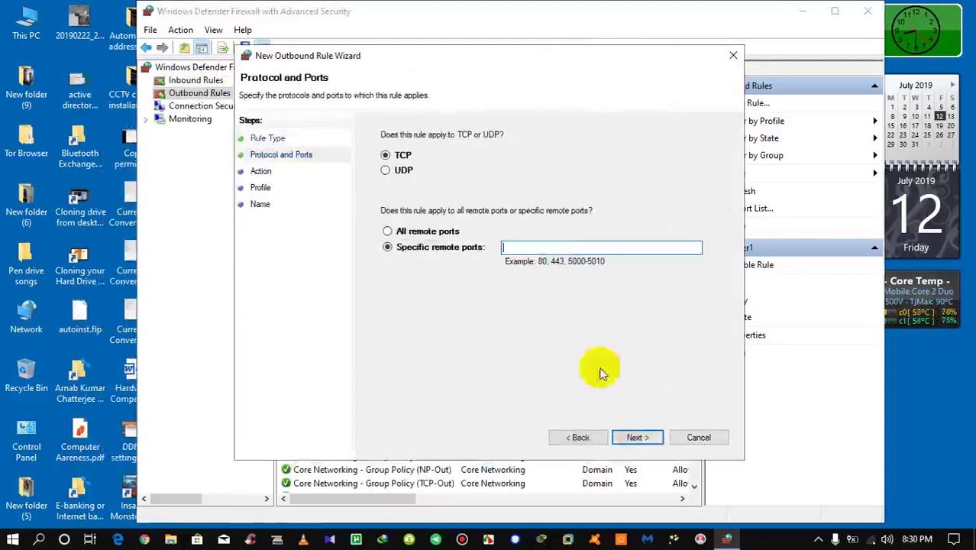
pyautogui.click(565, 249)
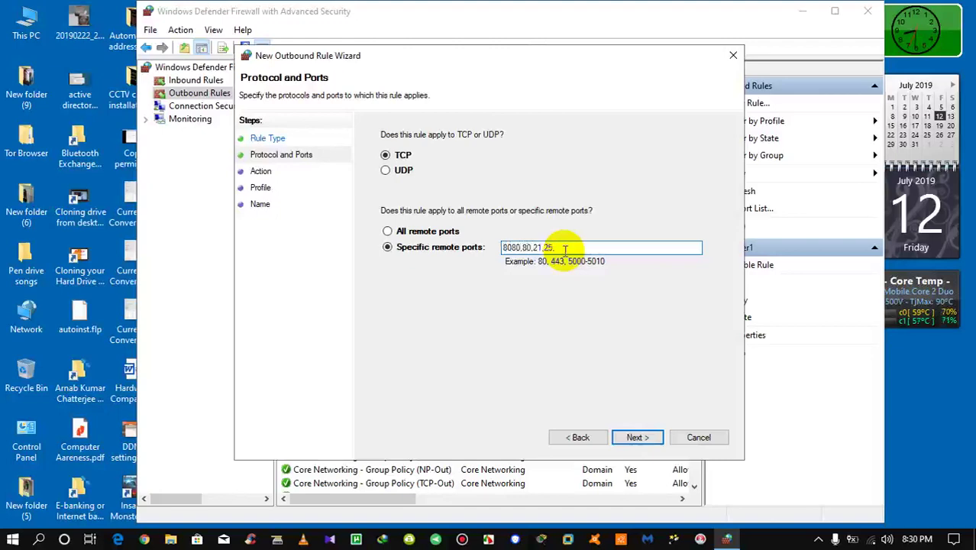
pyautogui.write('445')
pyautogui.click(637, 438)
# Keep the block action and all three profiles for the outbound rule, name it "Test server2" and finish creating it
pyautogui.click(637, 438)
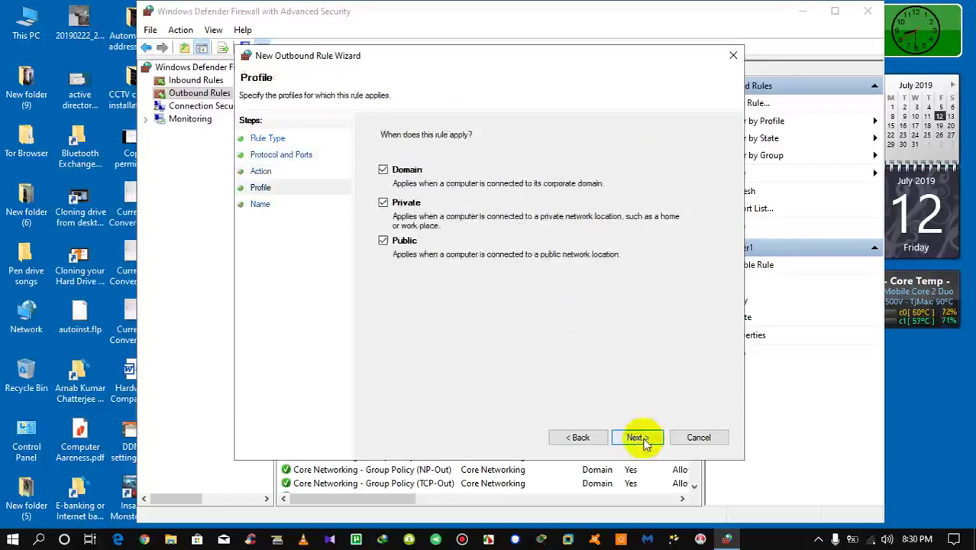
pyautogui.click(637, 438)
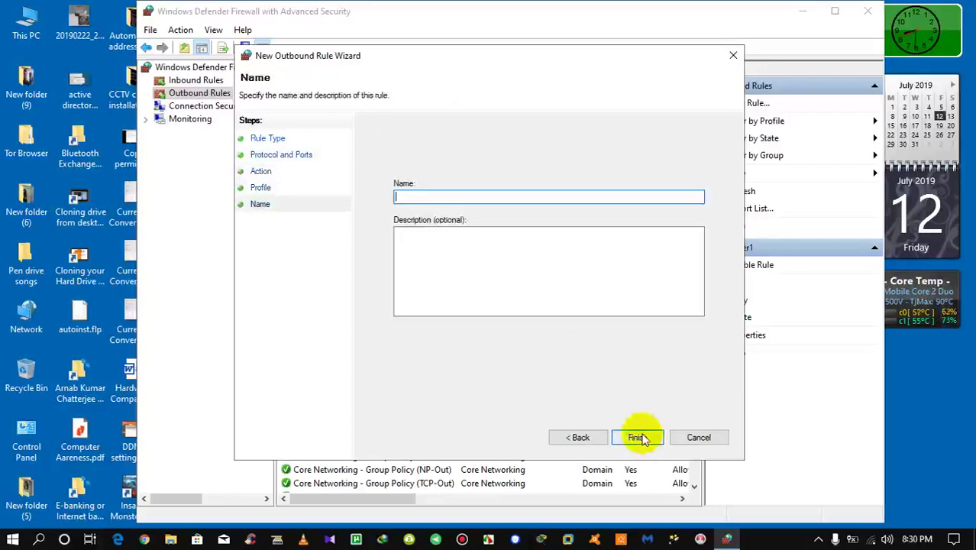
pyautogui.write('Te')
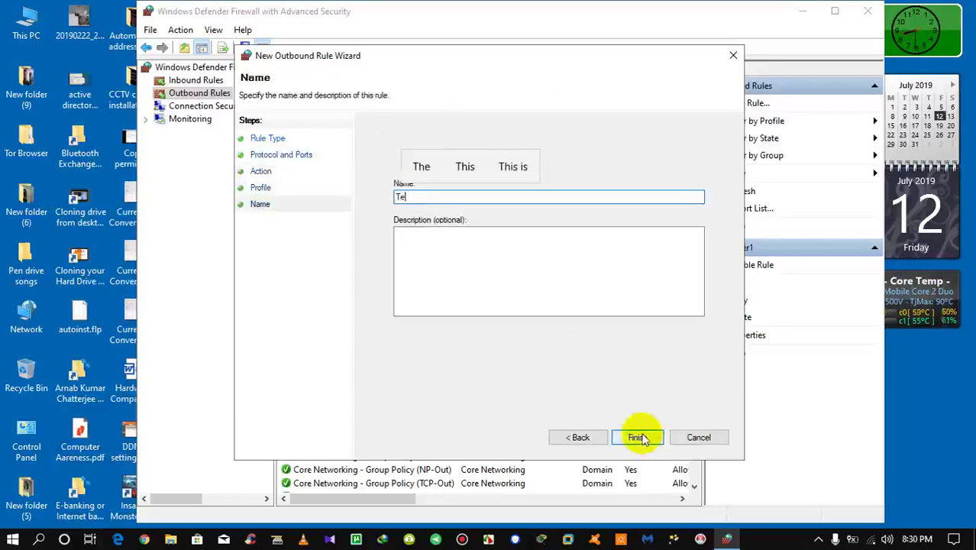
pyautogui.write('st')
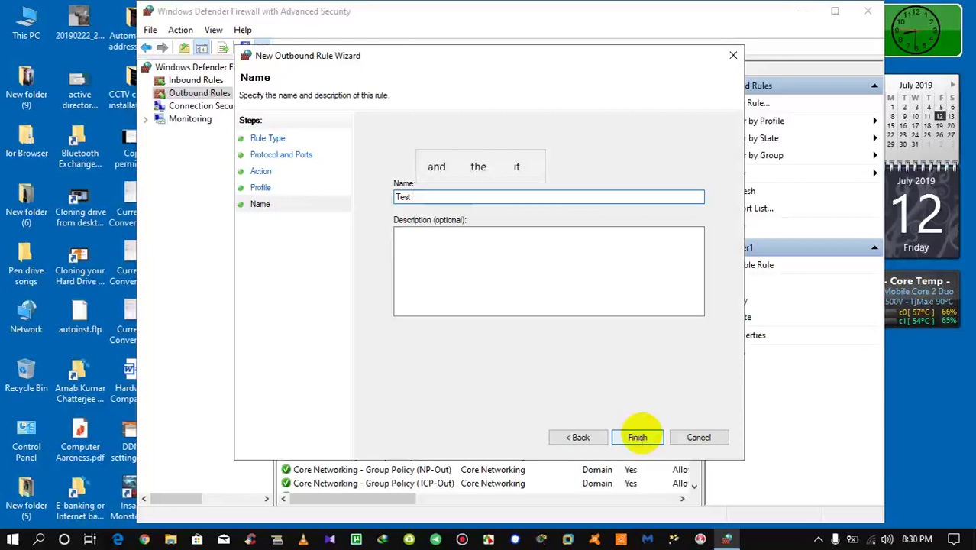
pyautogui.write(' server2')
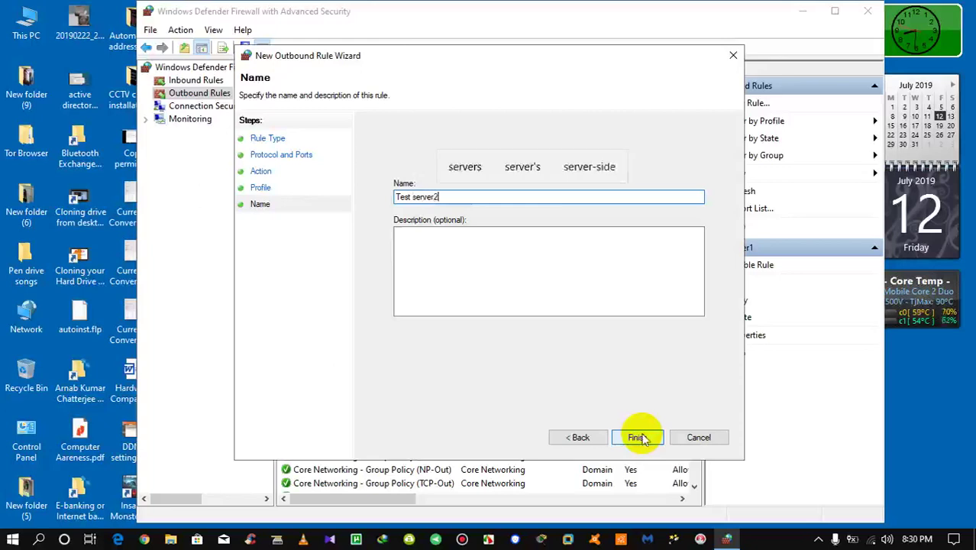
pyautogui.click(638, 437)
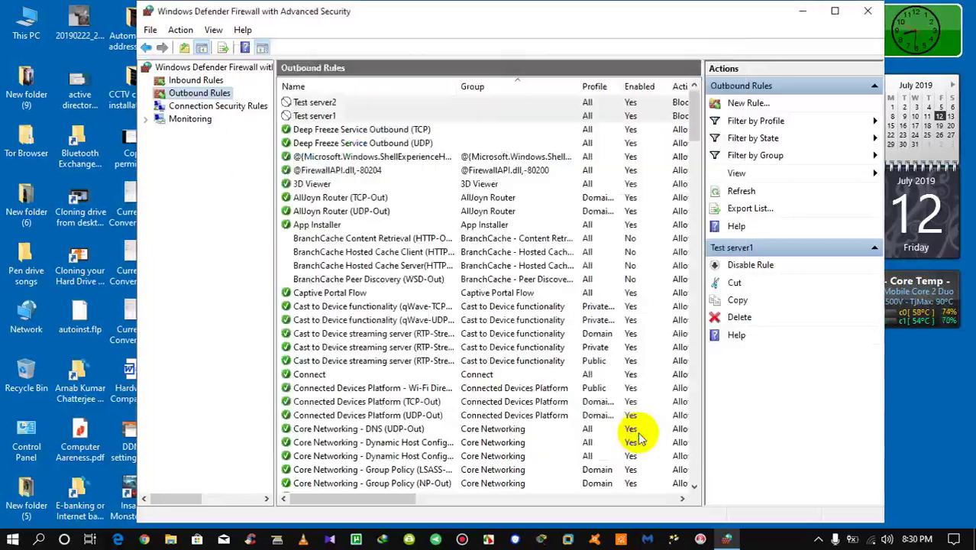
# Review the properties of the Test server1 outbound rule, including its protocol and remote ports, and close them without changes
pyautogui.click(326, 120)
pyautogui.click(324, 105)
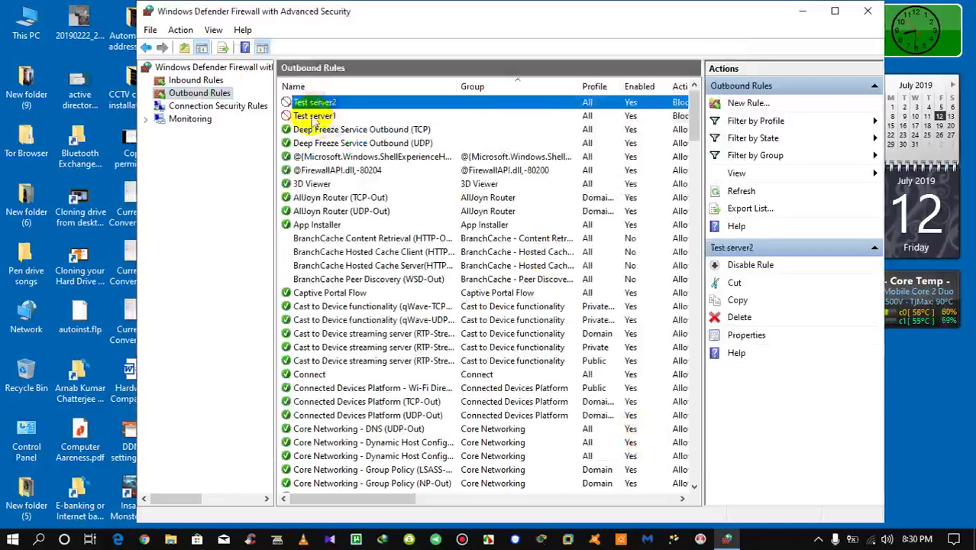
pyautogui.click(315, 120)
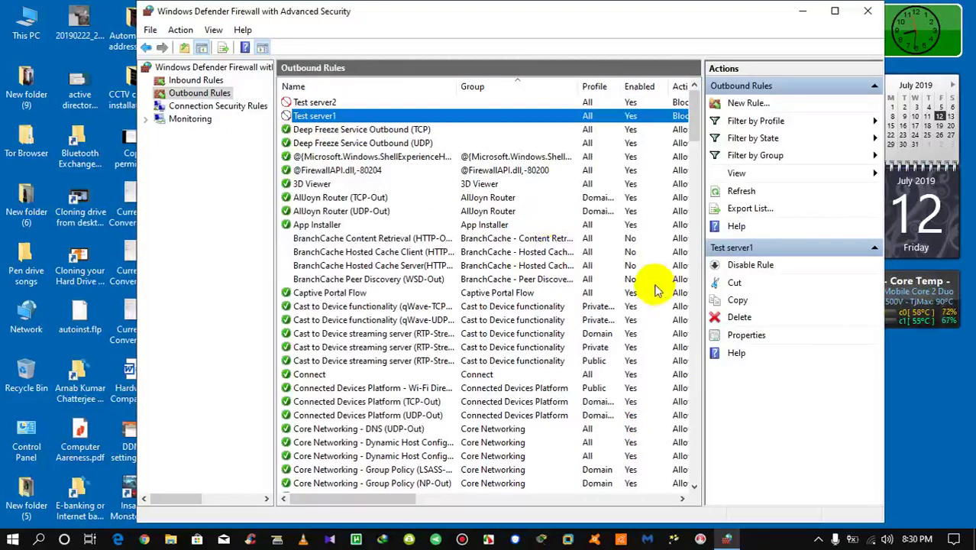
pyautogui.click(745, 333)
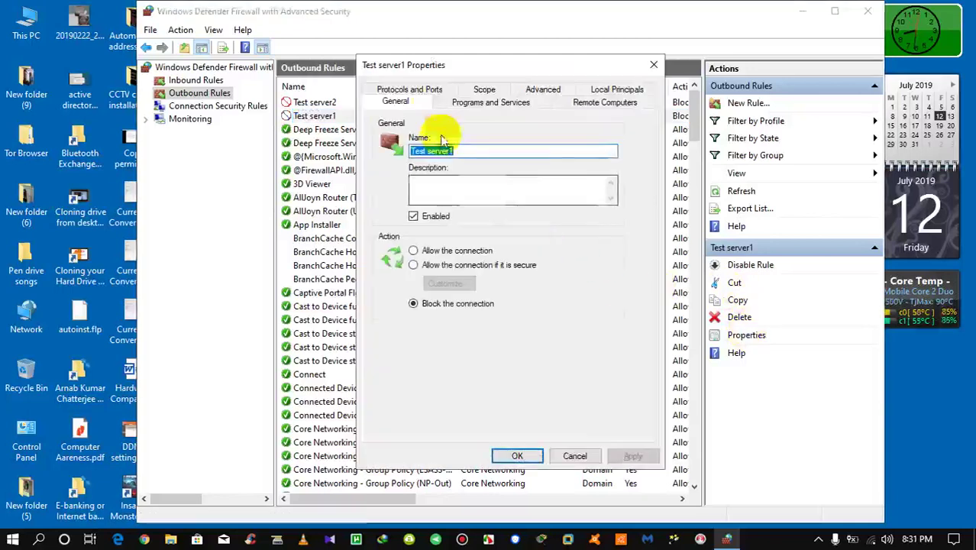
pyautogui.click(413, 89)
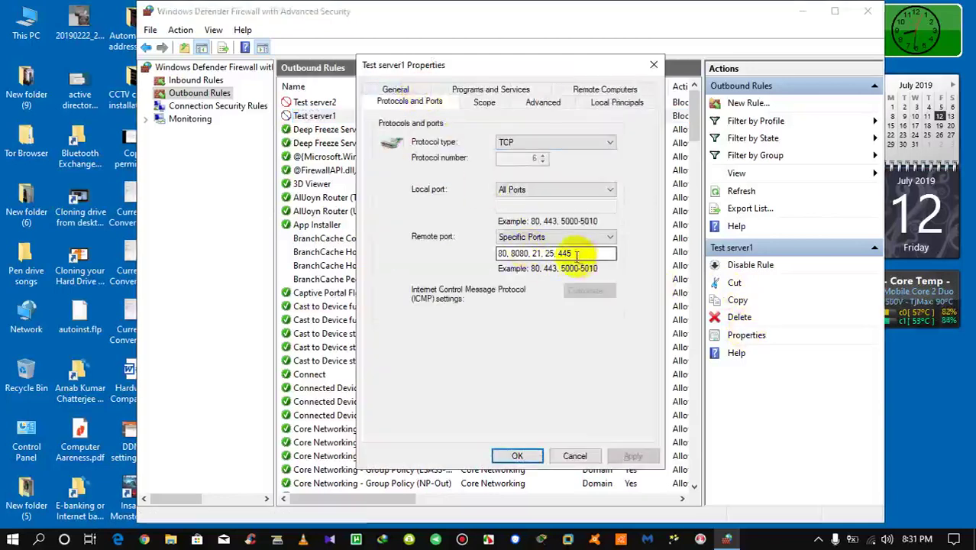
pyautogui.click(482, 103)
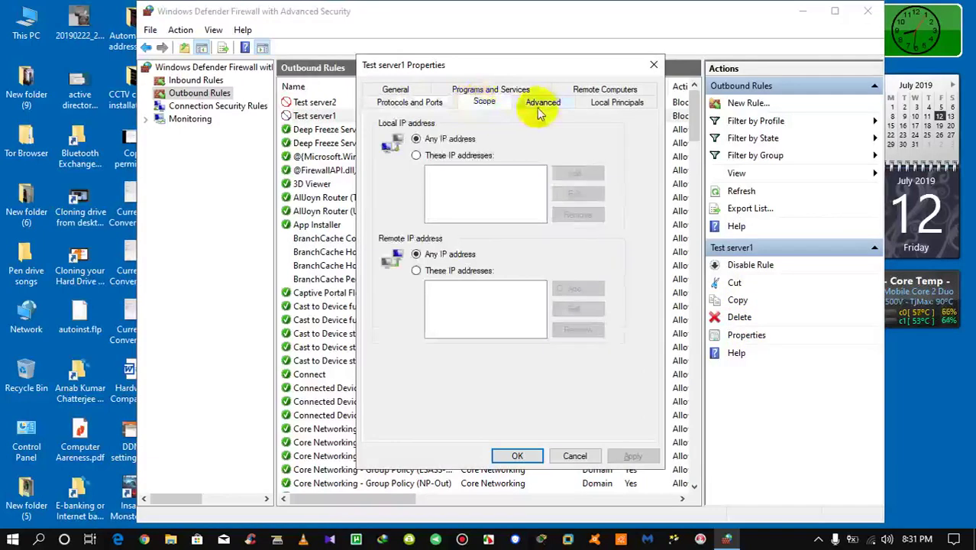
pyautogui.click(541, 104)
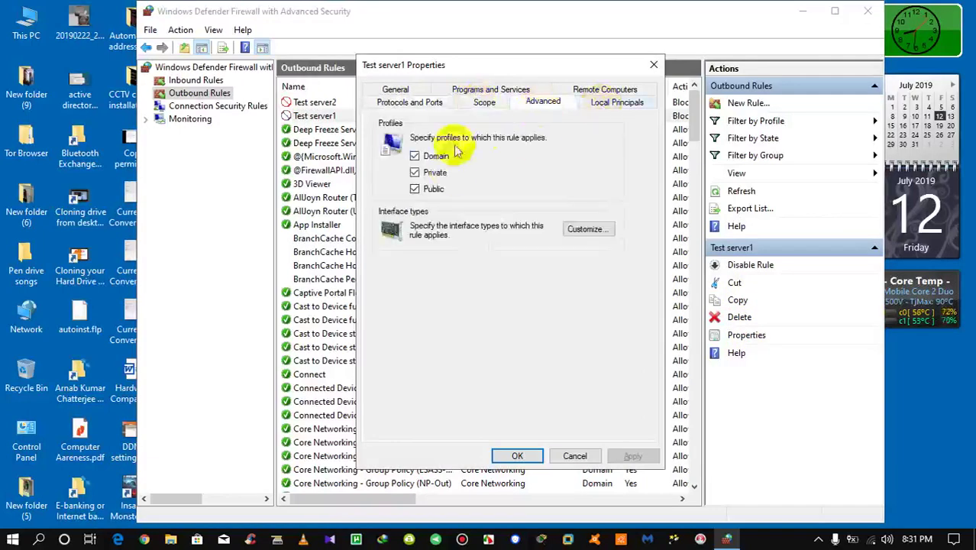
pyautogui.click(605, 105)
pyautogui.click(604, 90)
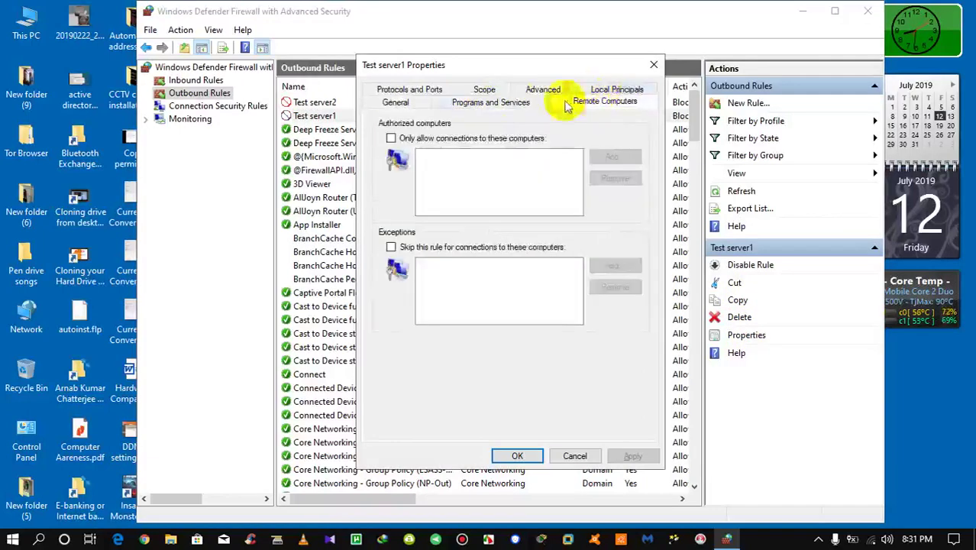
pyautogui.click(489, 100)
pyautogui.click(393, 100)
pyautogui.click(399, 100)
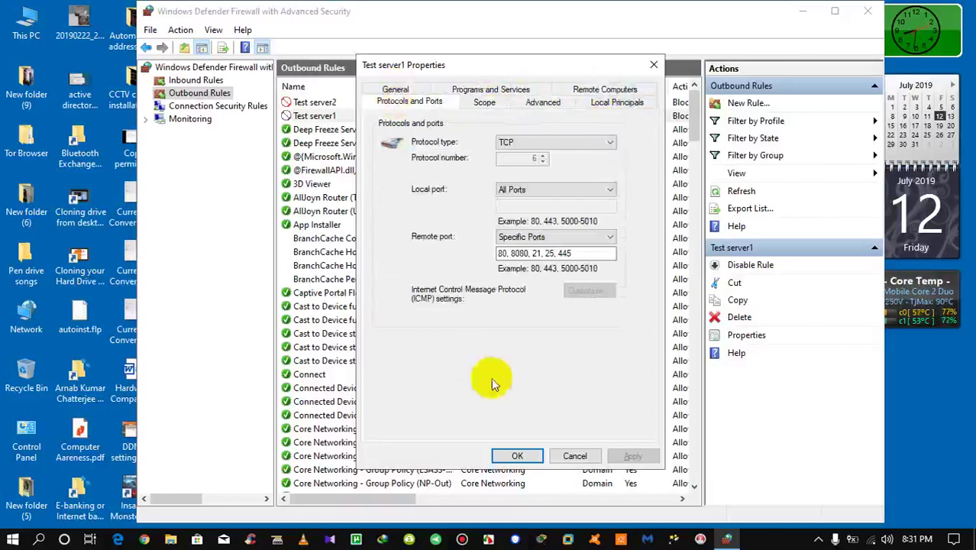
pyautogui.click(567, 456)
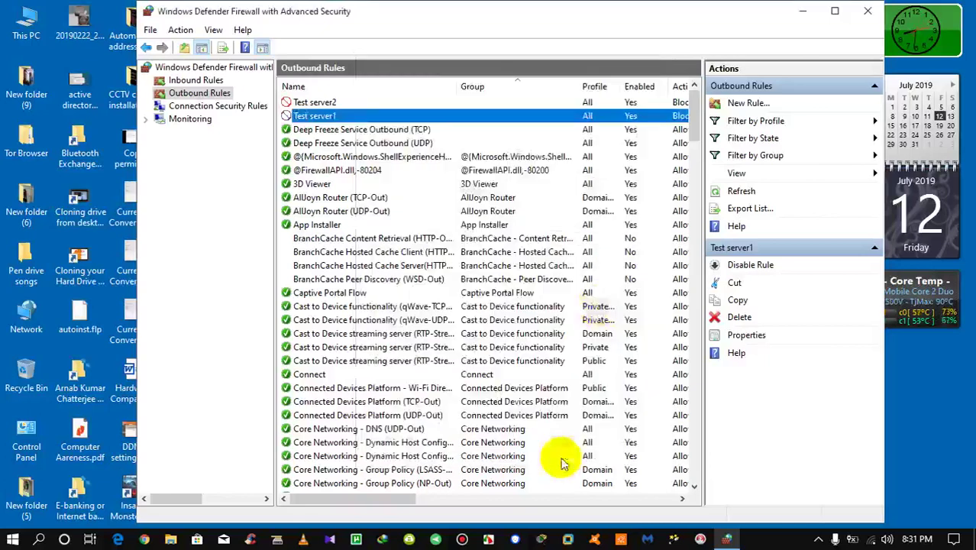
# Review the properties of the Test server2 outbound rule, including its protocol and remote ports, and close them without changes
pyautogui.click(305, 102)
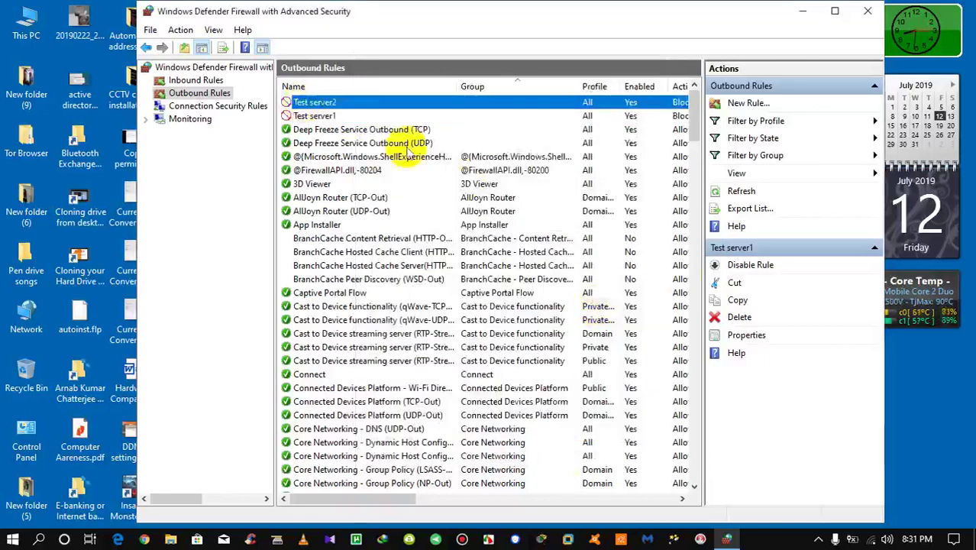
pyautogui.click(769, 338)
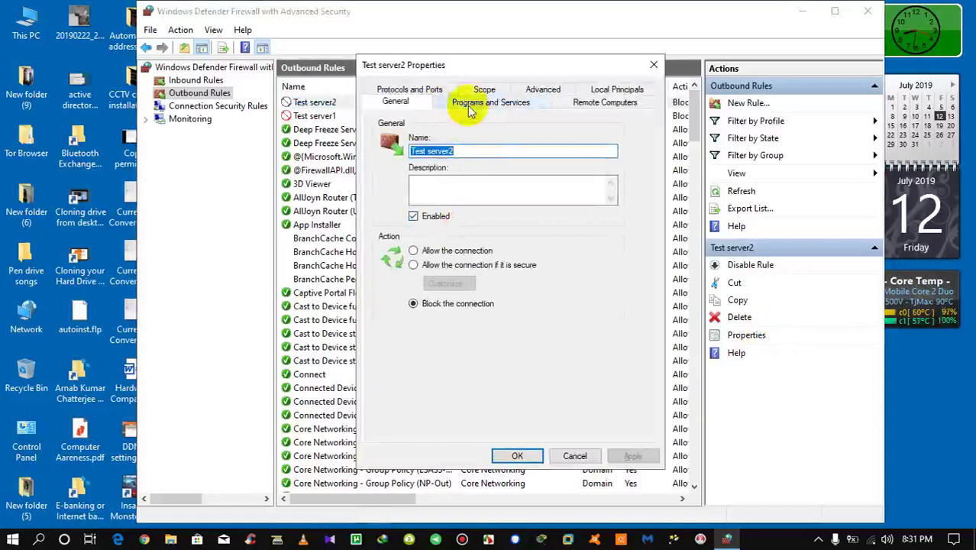
pyautogui.click(411, 89)
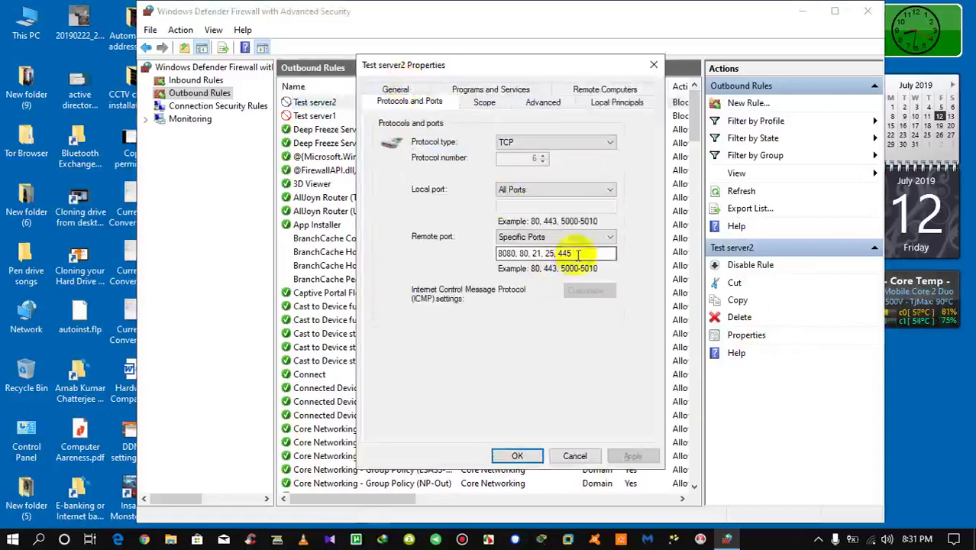
pyautogui.click(396, 90)
pyautogui.click(467, 102)
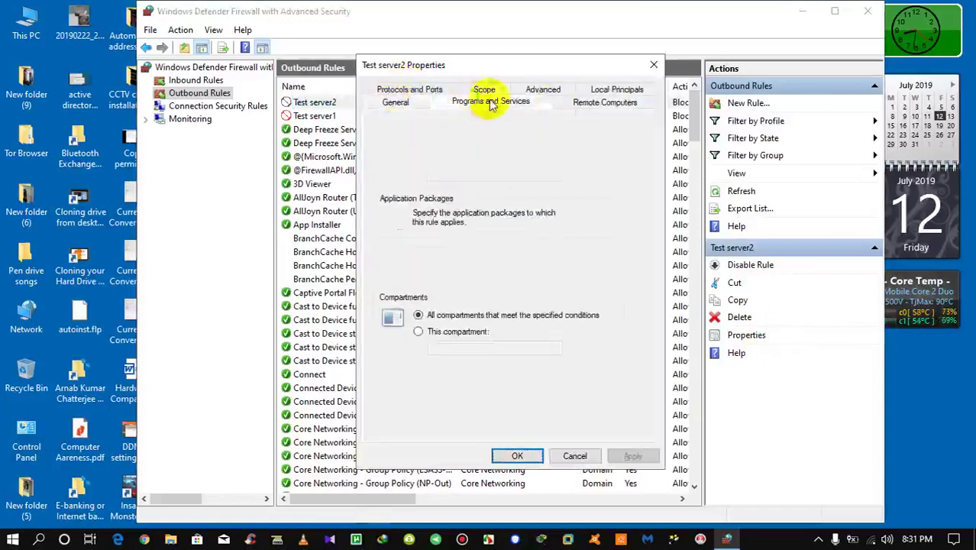
pyautogui.click(593, 104)
pyautogui.click(600, 91)
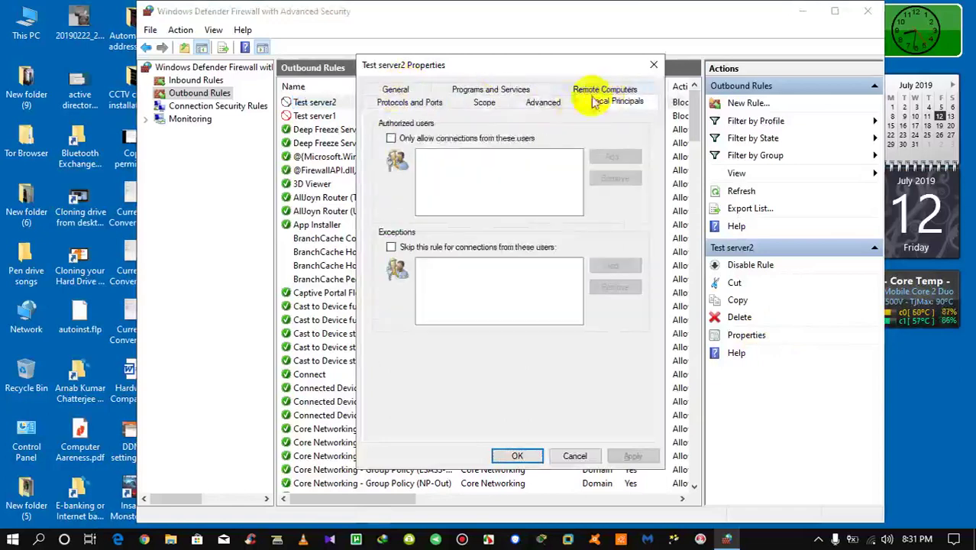
pyautogui.click(538, 102)
pyautogui.click(486, 102)
pyautogui.click(417, 102)
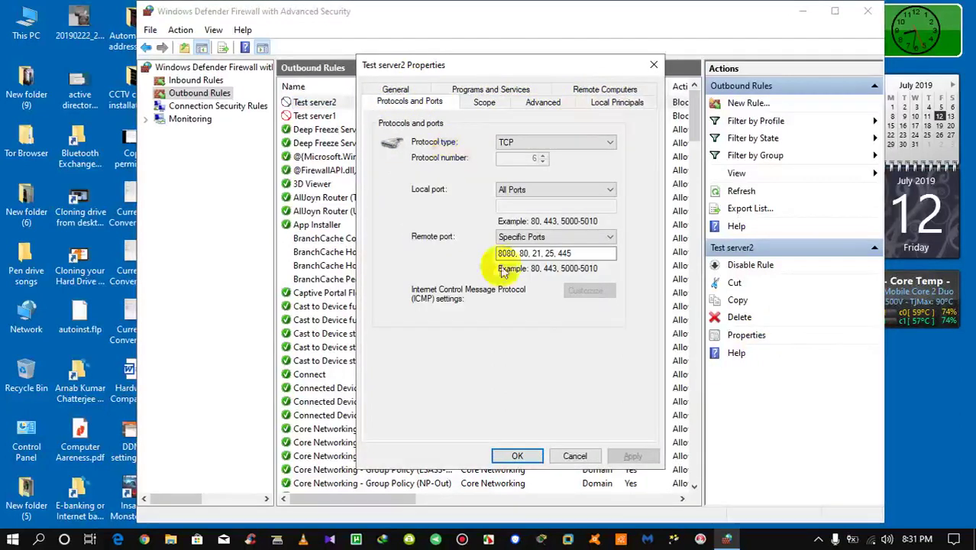
pyautogui.click(575, 456)
# Compare the Test server1 and Test server2 entries in the outbound and inbound rule lists, ending on the outbound rules
pyautogui.click(320, 116)
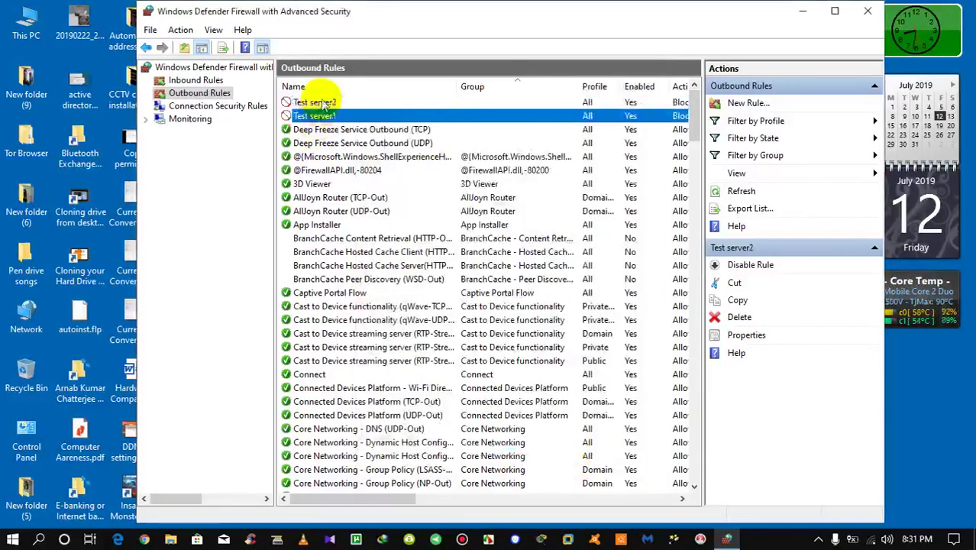
pyautogui.click(315, 102)
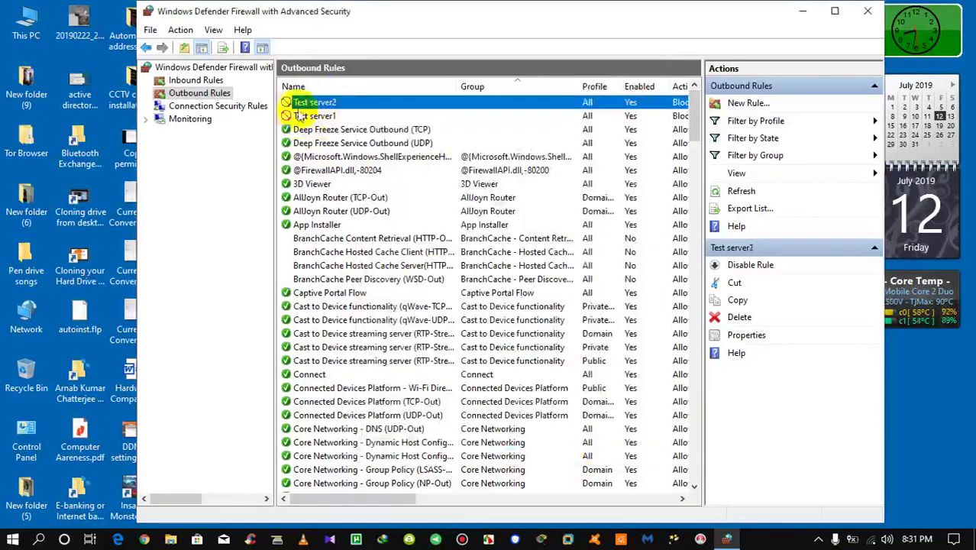
pyautogui.click(185, 82)
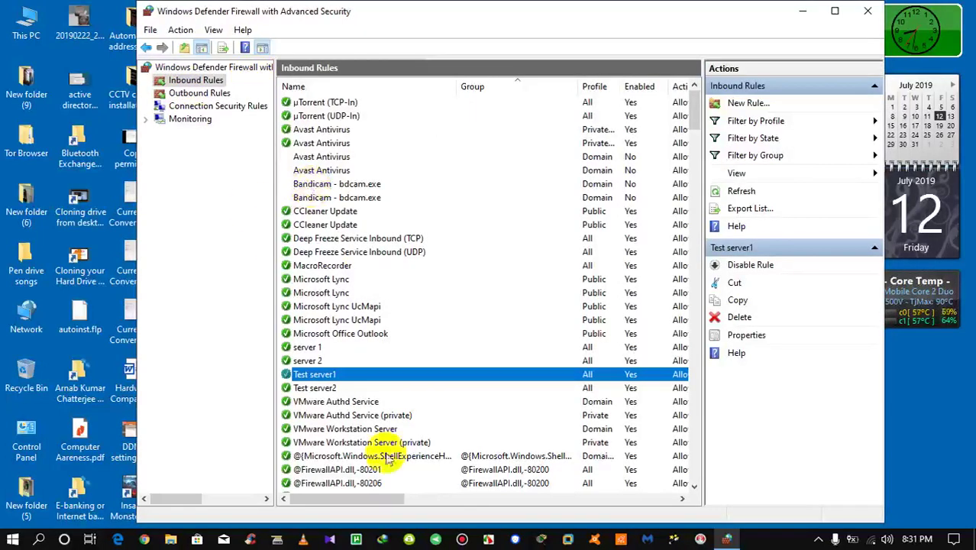
pyautogui.click(199, 93)
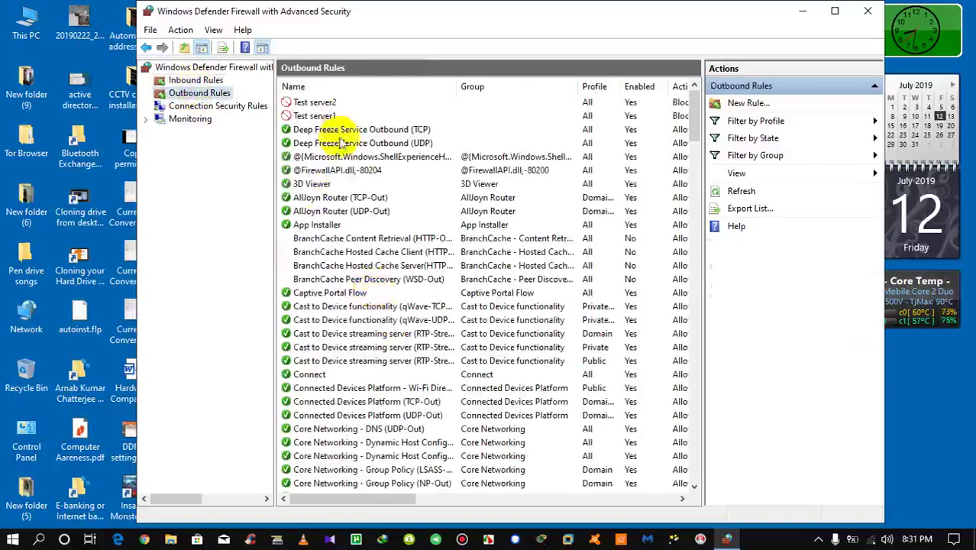
# Select the Test server2 outbound rule and widen the Remote Port column to examine the full port lists
pyautogui.click(313, 102)
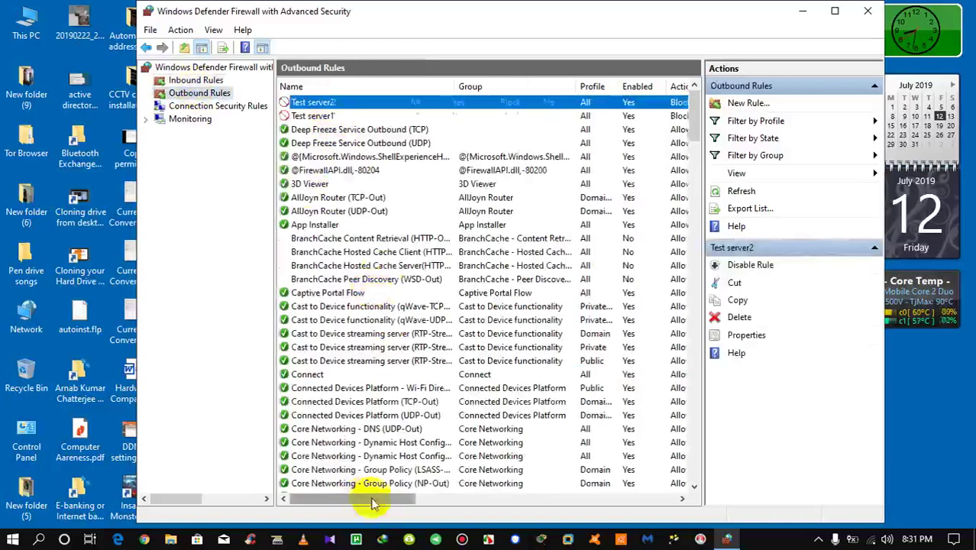
pyautogui.moveTo(360, 498); pyautogui.dragTo(538, 479)
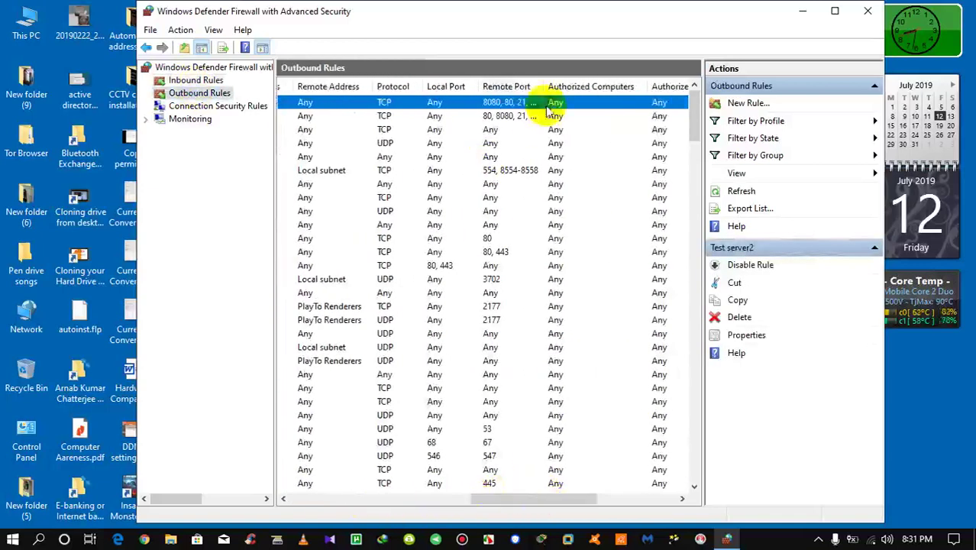
pyautogui.moveTo(541, 86); pyautogui.dragTo(586, 87)
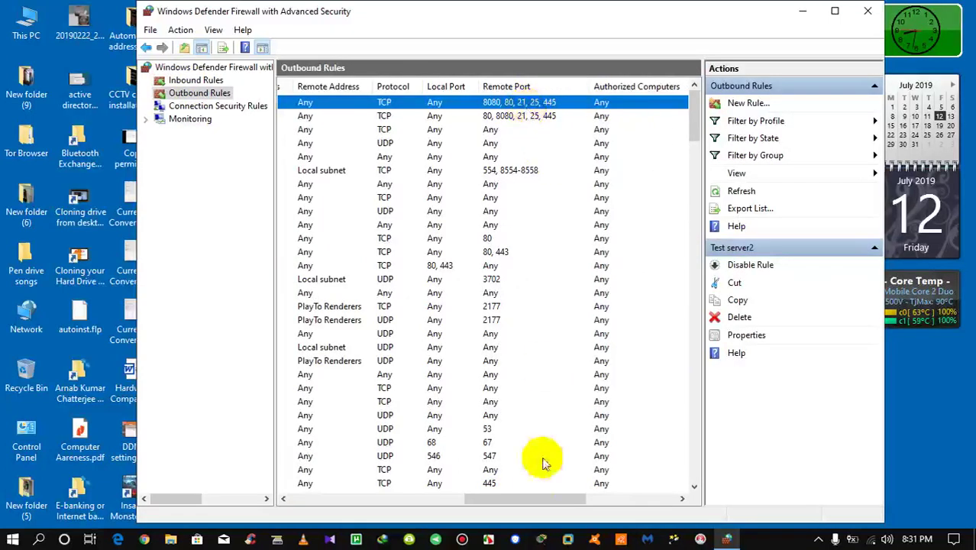
# Examine the Test server1 and Test server2 entries in the outbound rules list, starting from the name column
pyautogui.moveTo(525, 504); pyautogui.dragTo(332, 510)
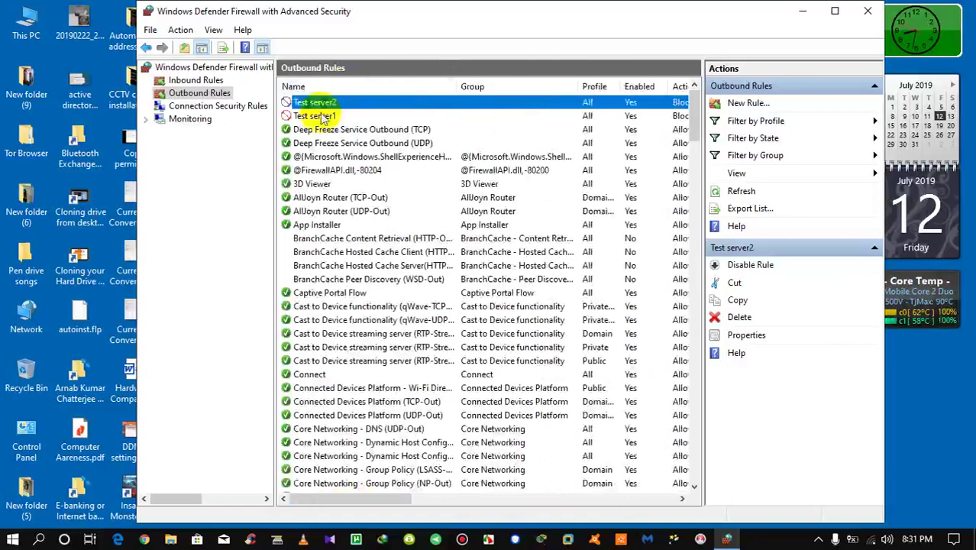
pyautogui.click(321, 117)
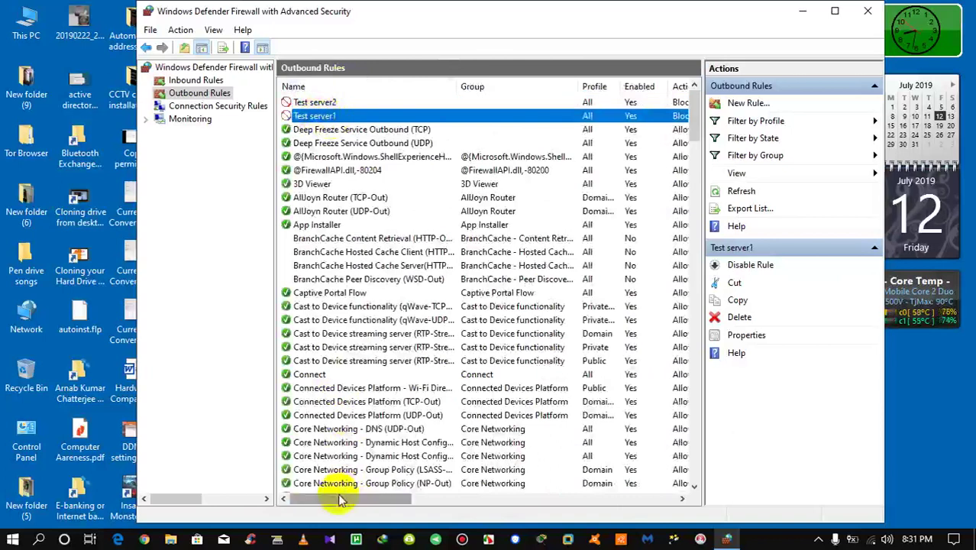
pyautogui.moveTo(342, 501); pyautogui.dragTo(286, 498)
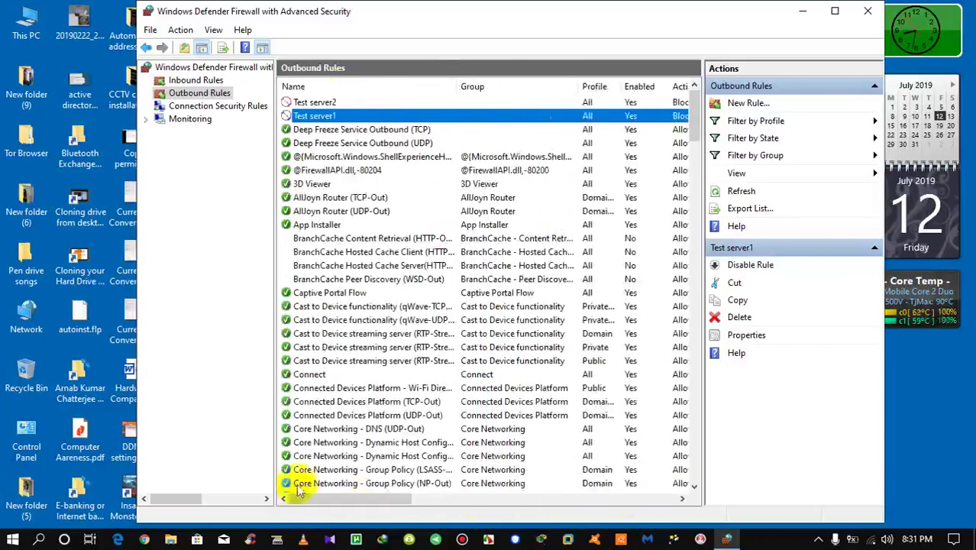
pyautogui.click(306, 103)
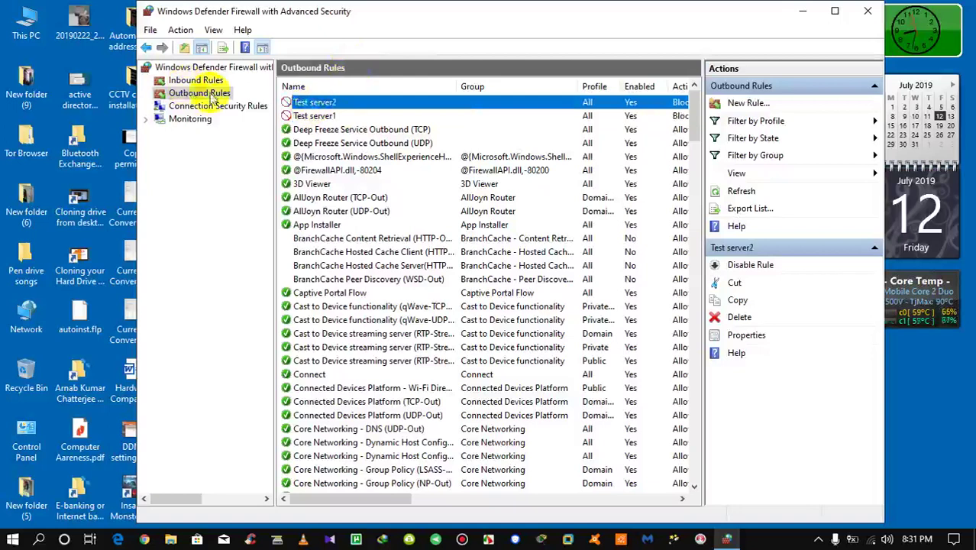
pyautogui.click(313, 117)
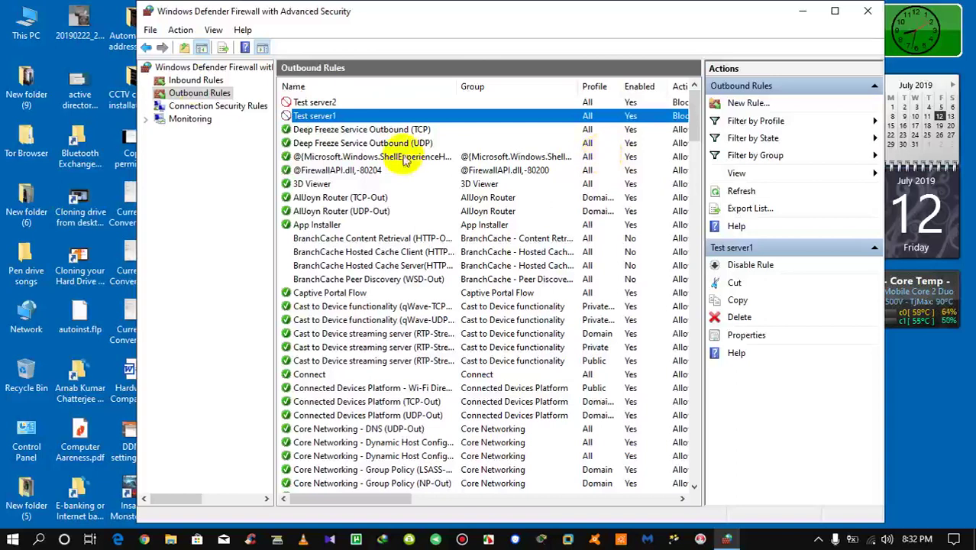
# Review the general settings and the protocol and ports of the Test server1 inbound rule, and close its properties without changes
pyautogui.click(197, 81)
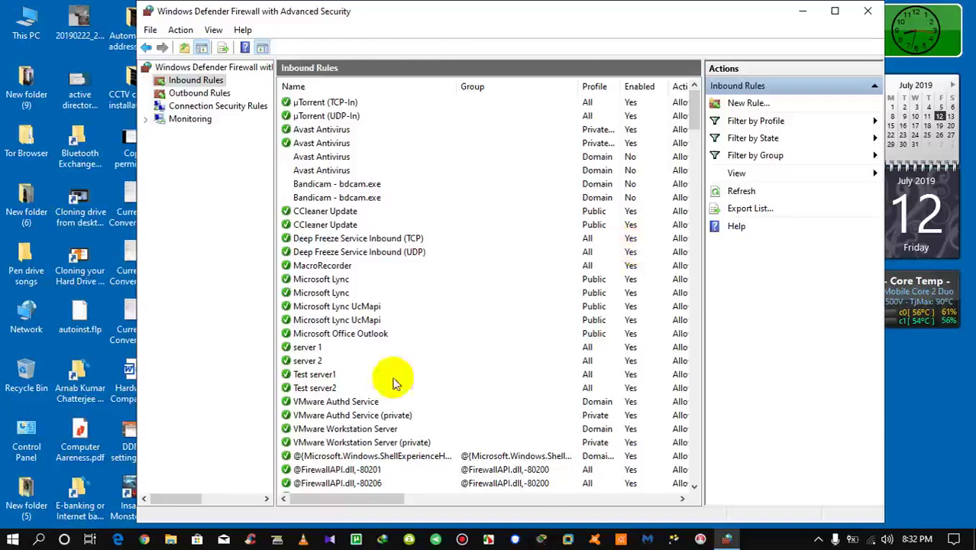
pyautogui.click(320, 376)
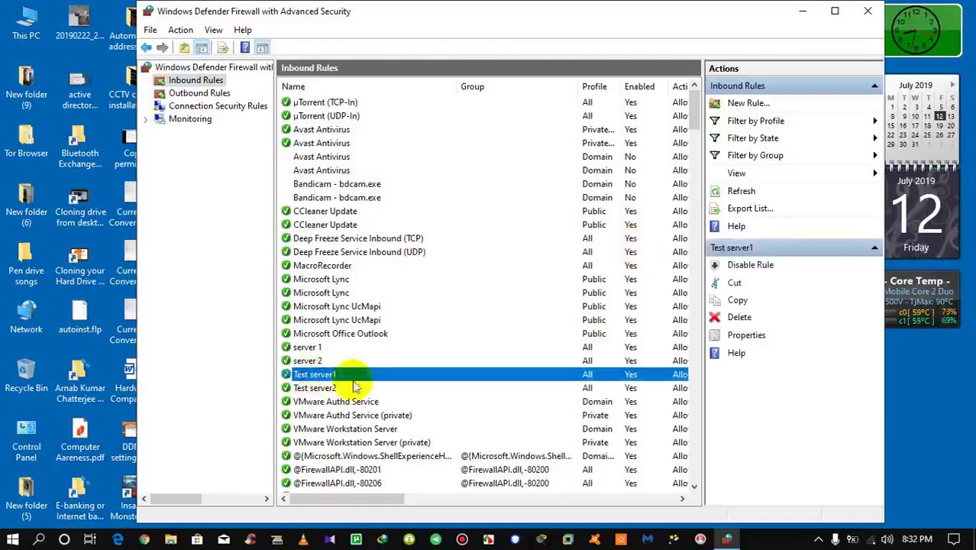
pyautogui.rightClick(315, 378)
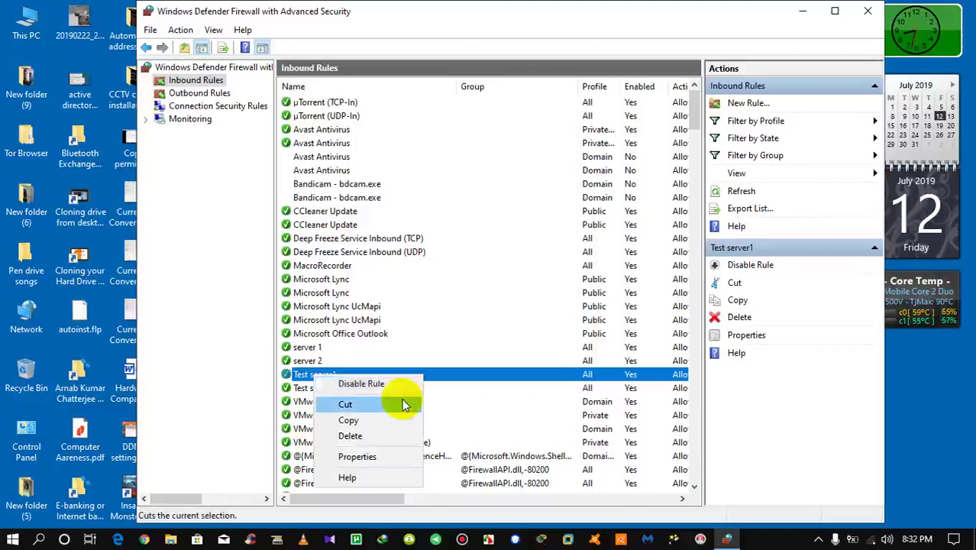
pyautogui.click(387, 457)
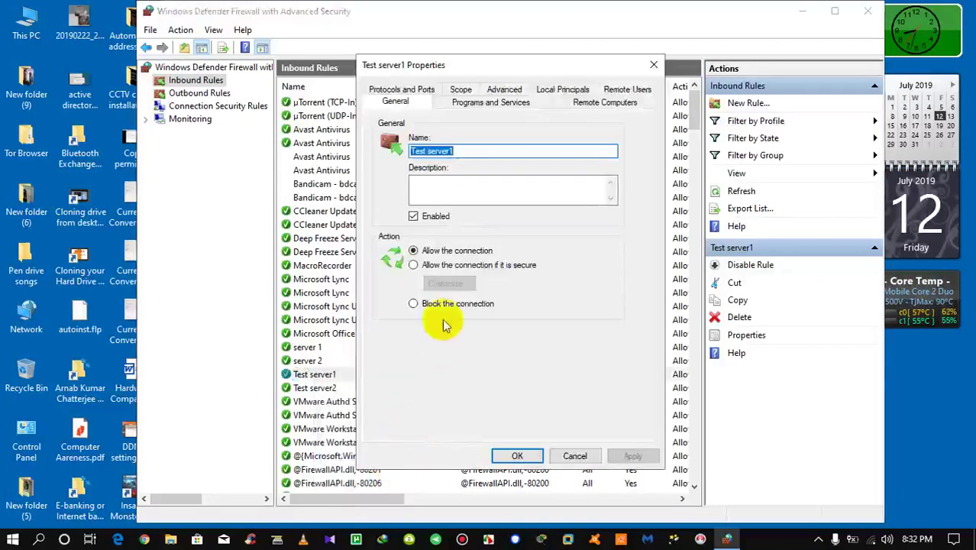
pyautogui.click(401, 91)
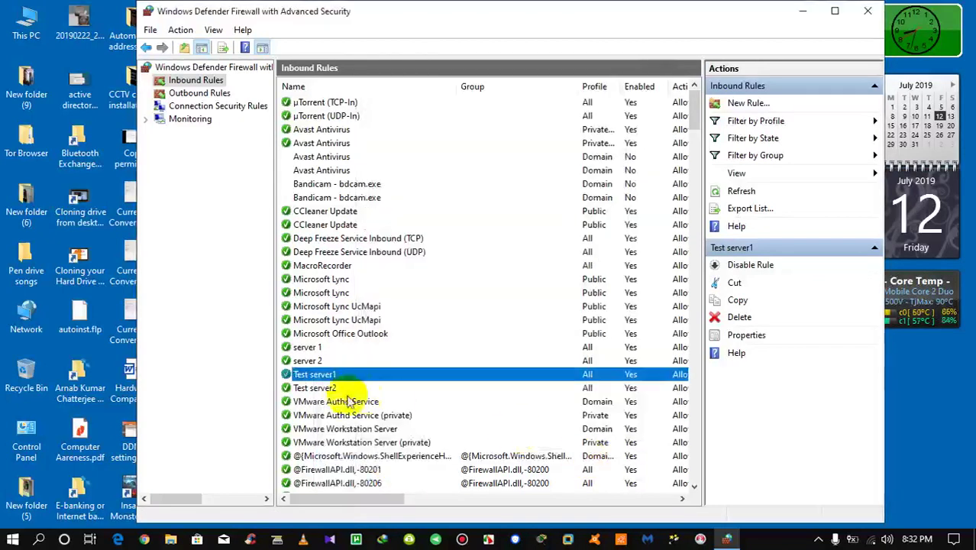
# Review the protocol and local ports of the Test server2 inbound rule and close its properties without changes
pyautogui.click(324, 389)
pyautogui.rightClick(329, 391)
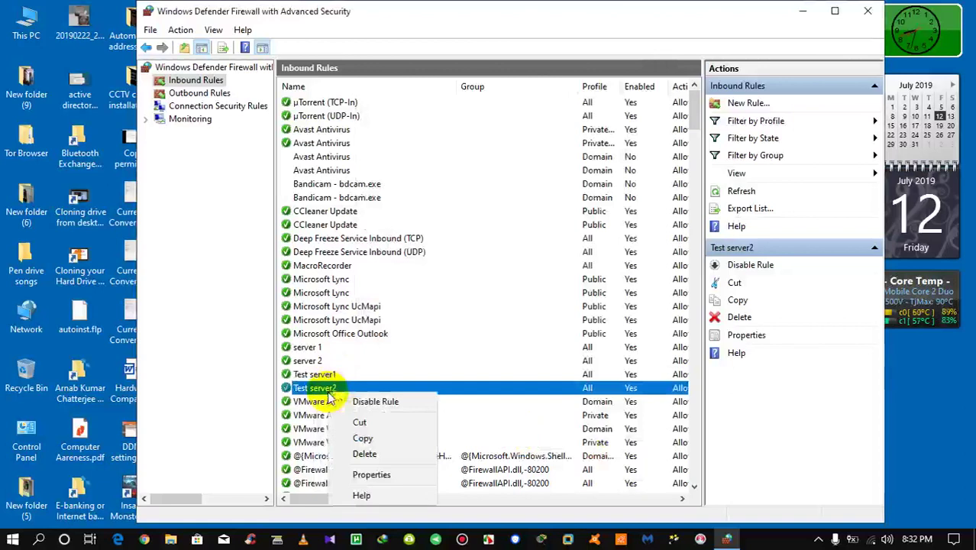
pyautogui.click(372, 474)
pyautogui.click(399, 90)
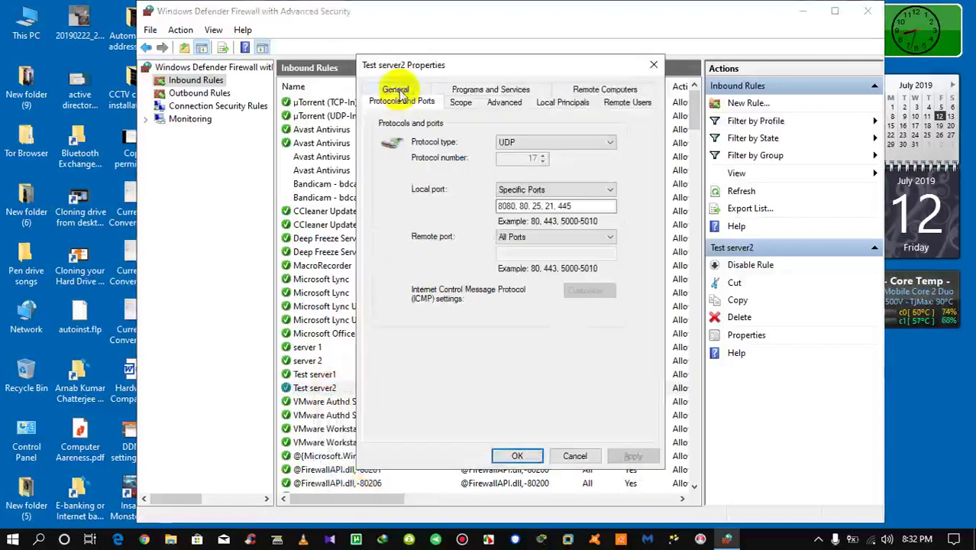
pyautogui.click(574, 456)
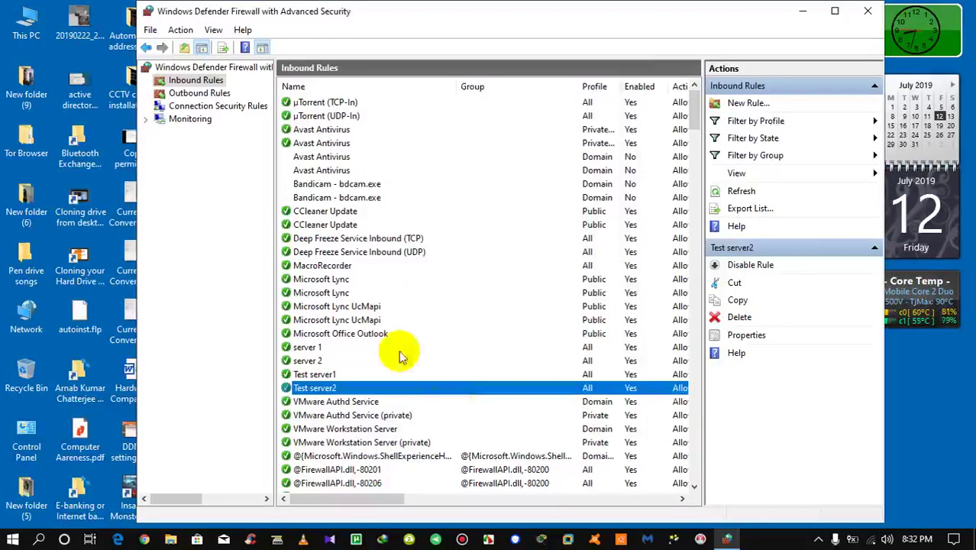
# Check the protocol and remote ports of the Test server2 outbound rule again and cancel out of its properties
pyautogui.click(200, 93)
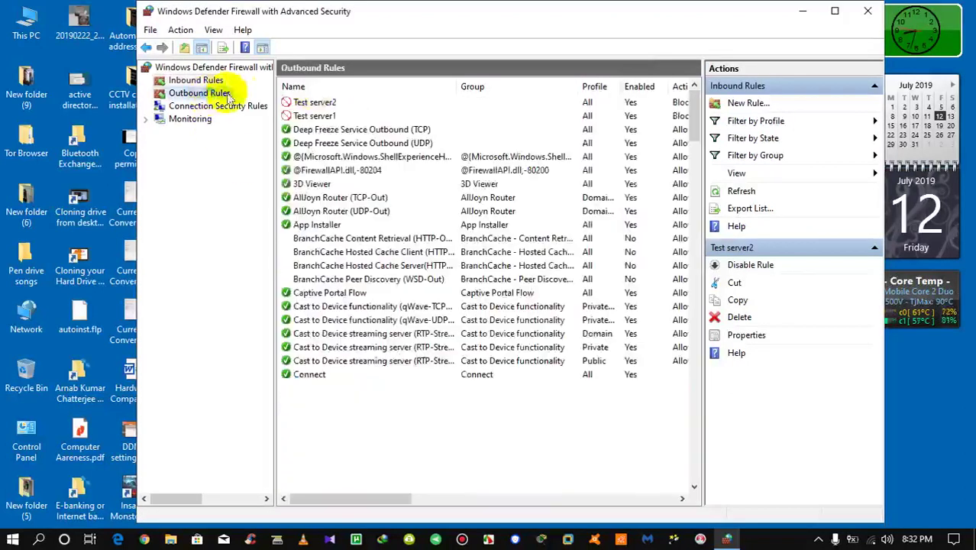
pyautogui.rightClick(317, 104)
pyautogui.click(361, 185)
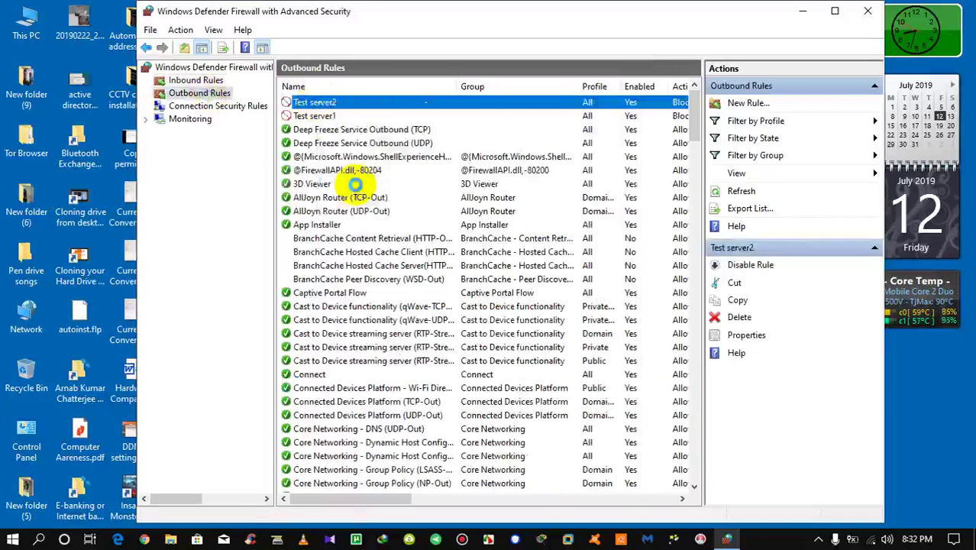
pyautogui.click(412, 91)
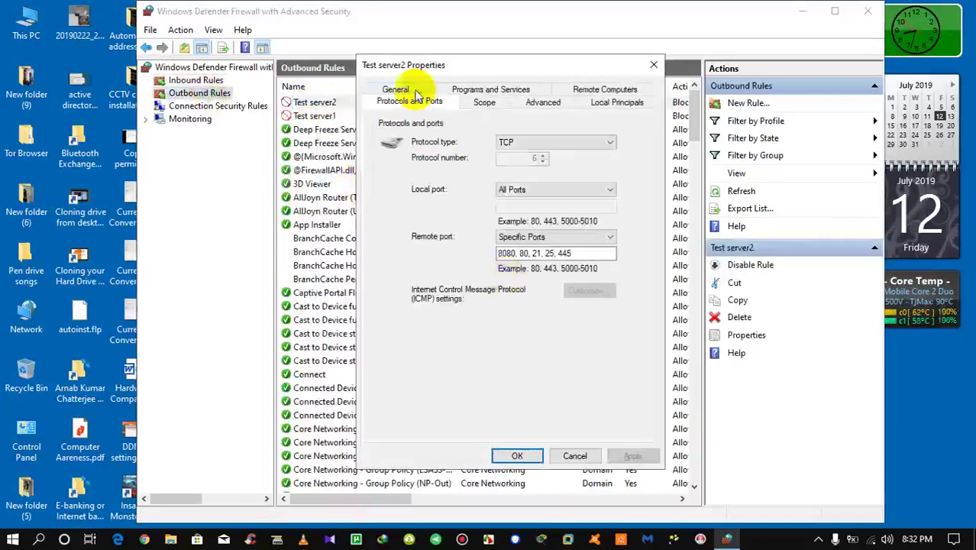
pyautogui.click(575, 456)
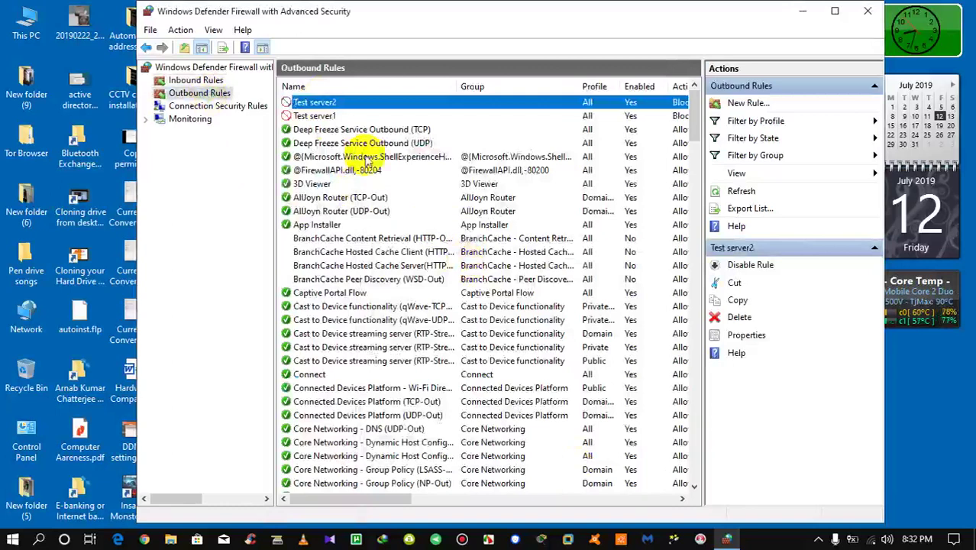
# Check the protocol and remote ports of the Test server1 outbound rule again and cancel out of its properties
pyautogui.click(321, 115)
pyautogui.rightClick(321, 114)
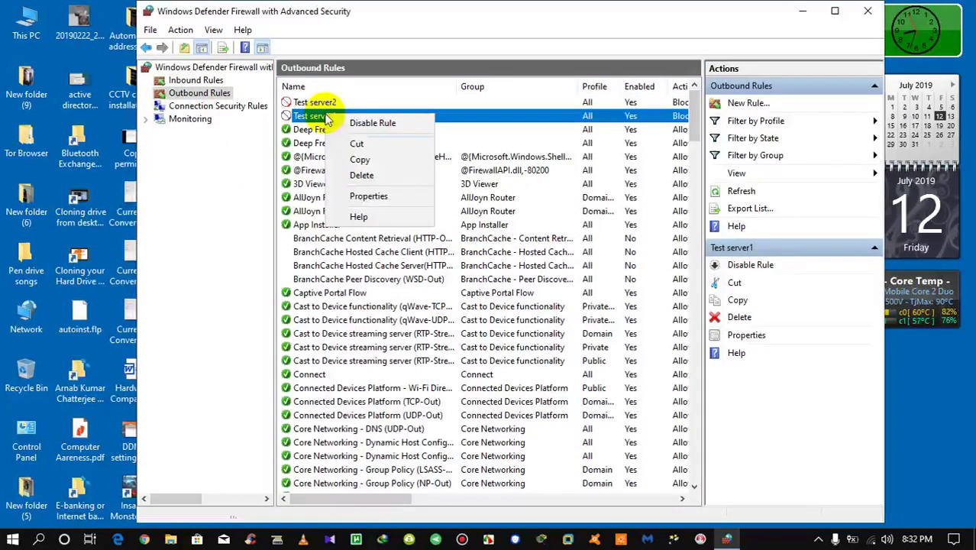
pyautogui.click(364, 192)
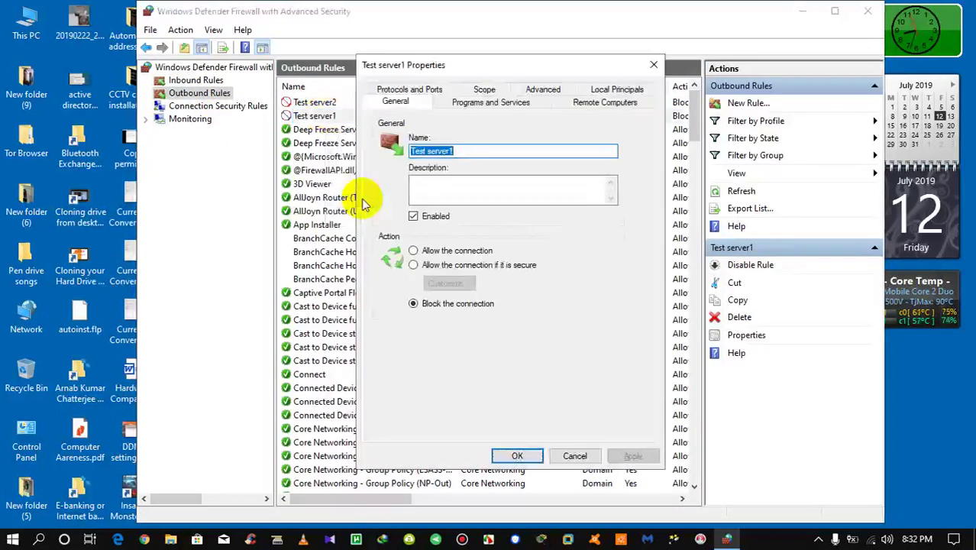
pyautogui.click(411, 91)
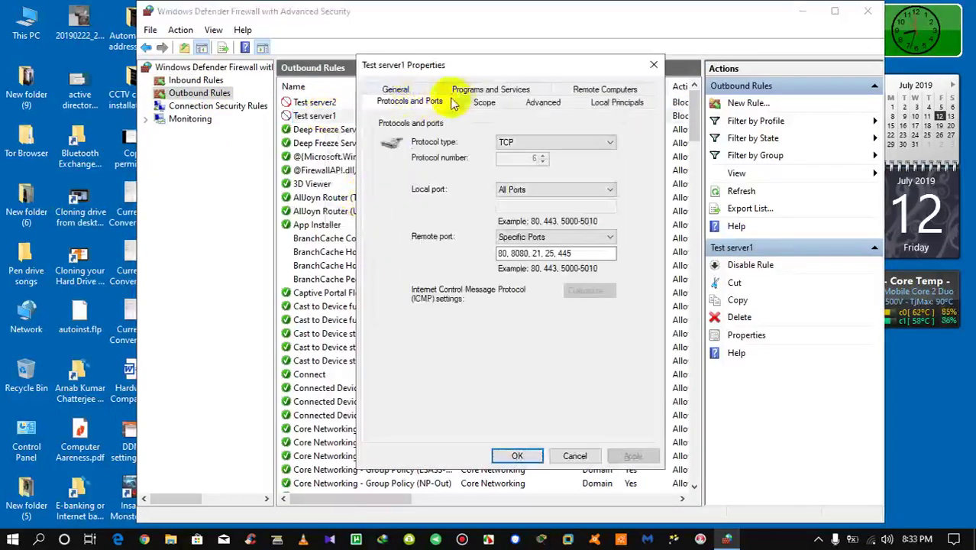
pyautogui.click(577, 455)
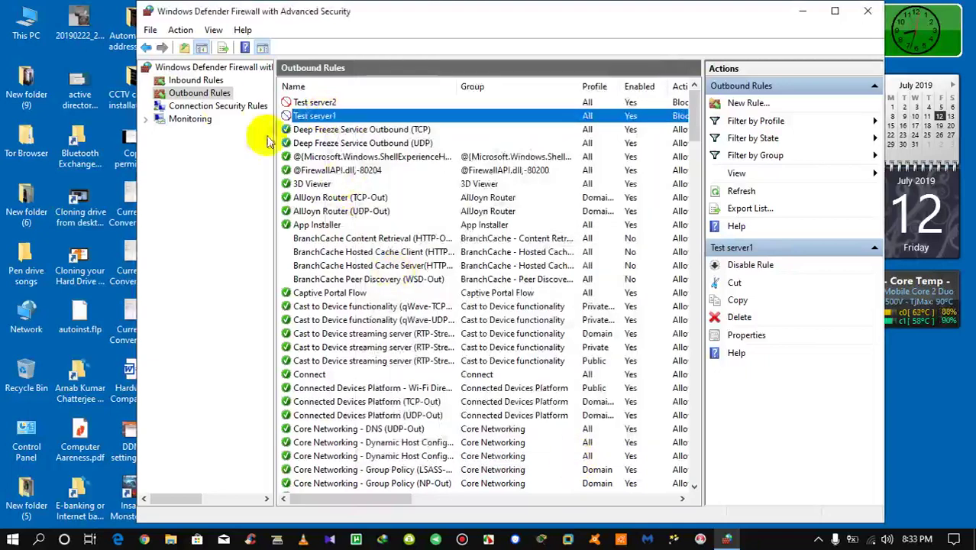
# Disable the Test server1 rule in the inbound rules
pyautogui.click(192, 81)
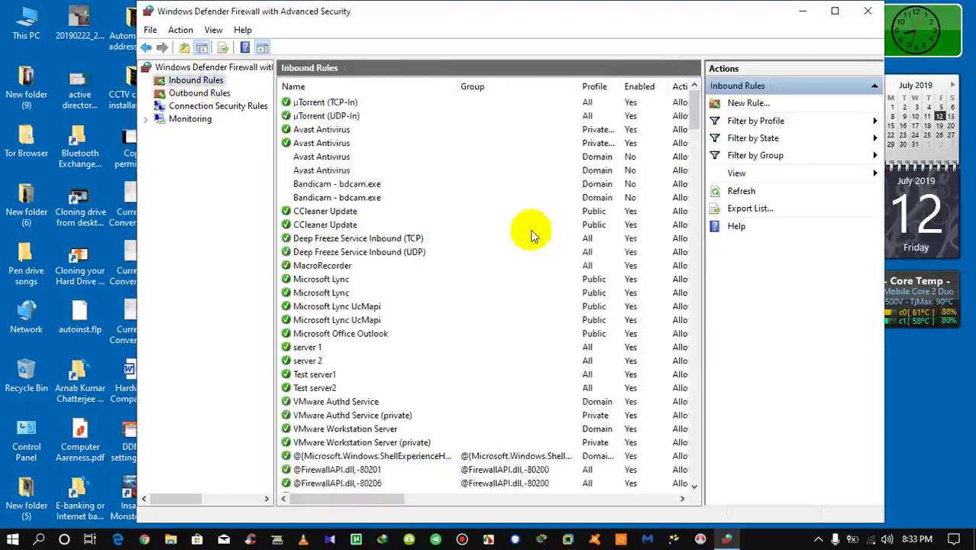
pyautogui.click(315, 375)
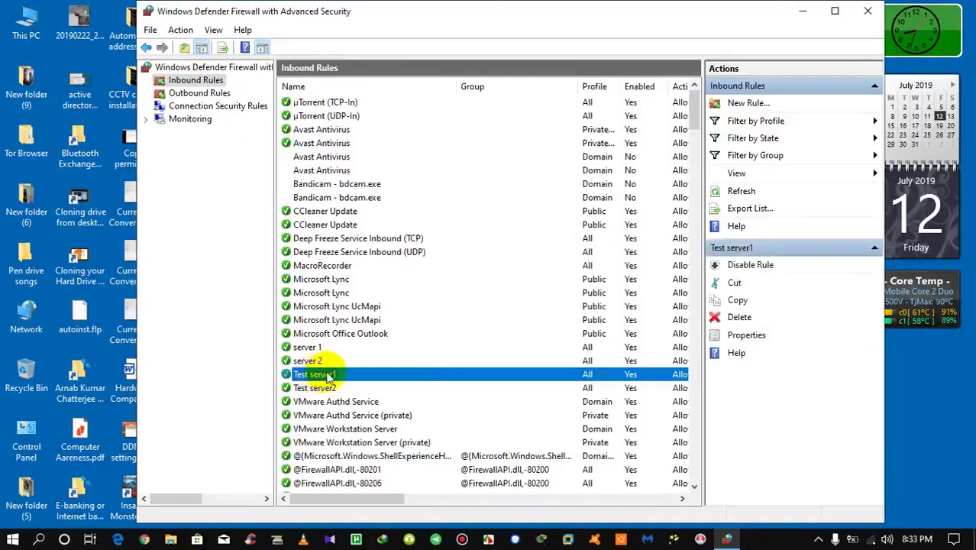
pyautogui.rightClick(329, 377)
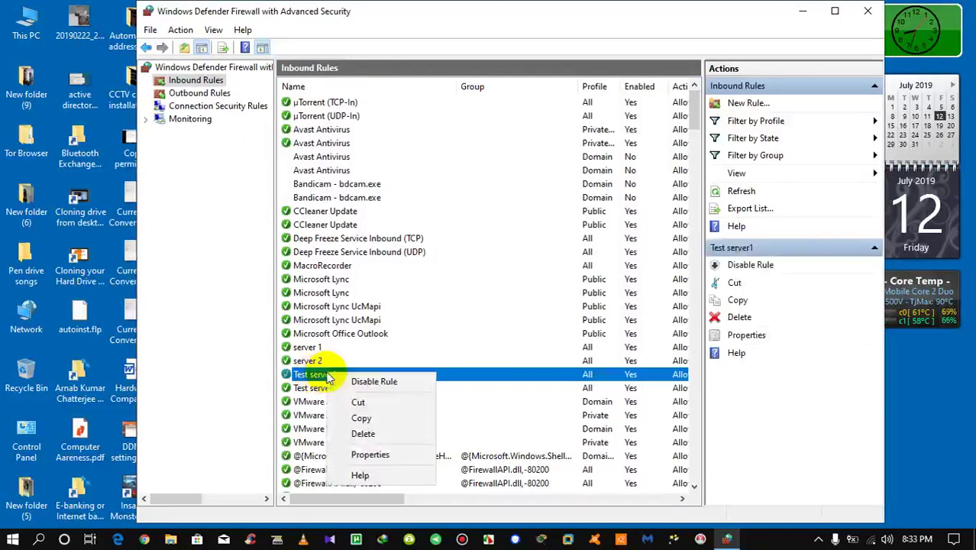
pyautogui.click(386, 385)
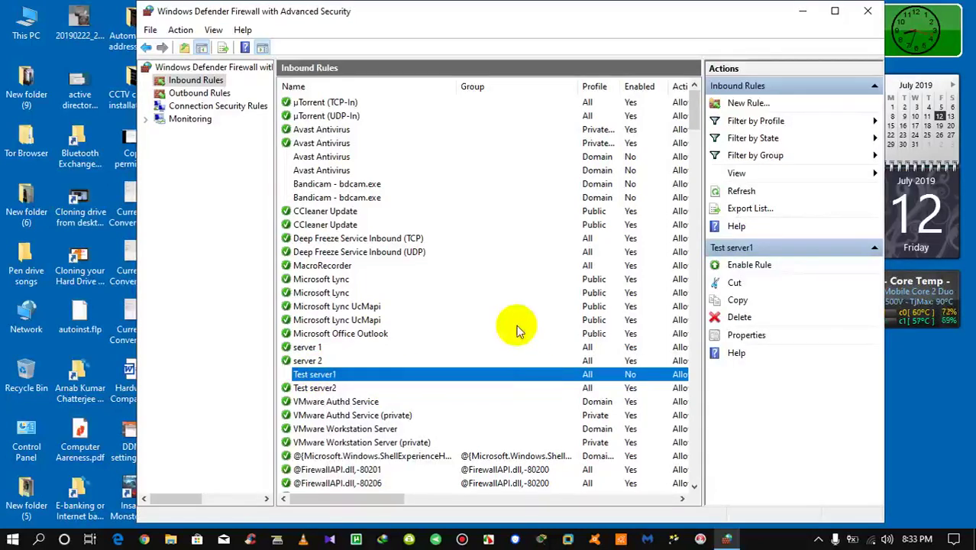
# Disable the Test server2 rule in the inbound rules
pyautogui.click(317, 387)
pyautogui.click(321, 375)
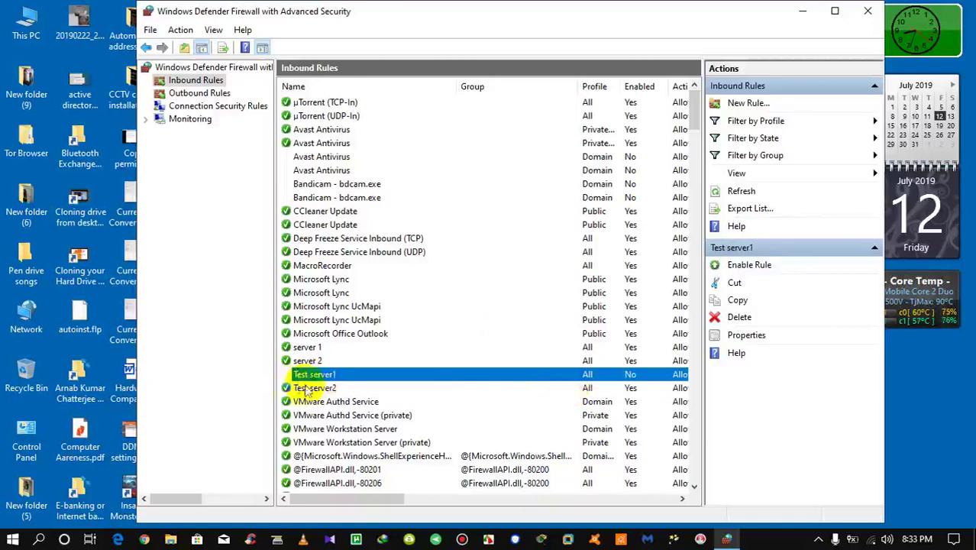
pyautogui.click(309, 388)
pyautogui.rightClick(312, 388)
pyautogui.click(362, 394)
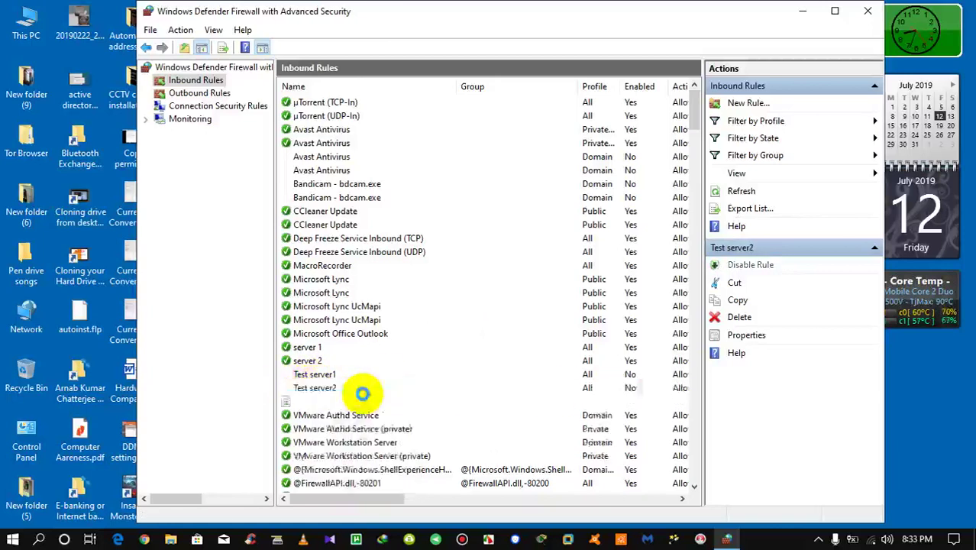
# Check the enabled status of the Test server1 and Test server2 inbound rules by selecting each in turn
pyautogui.click(325, 374)
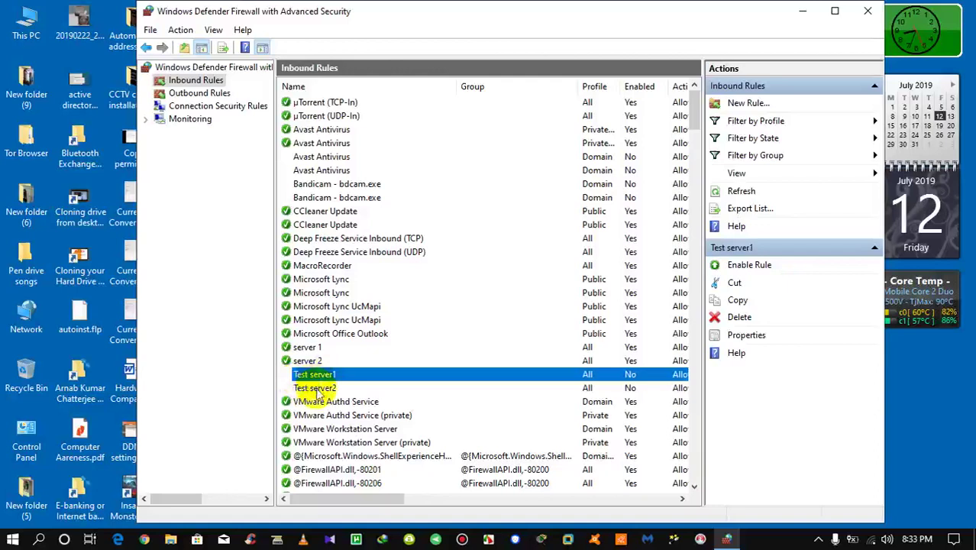
pyautogui.click(317, 389)
pyautogui.click(320, 373)
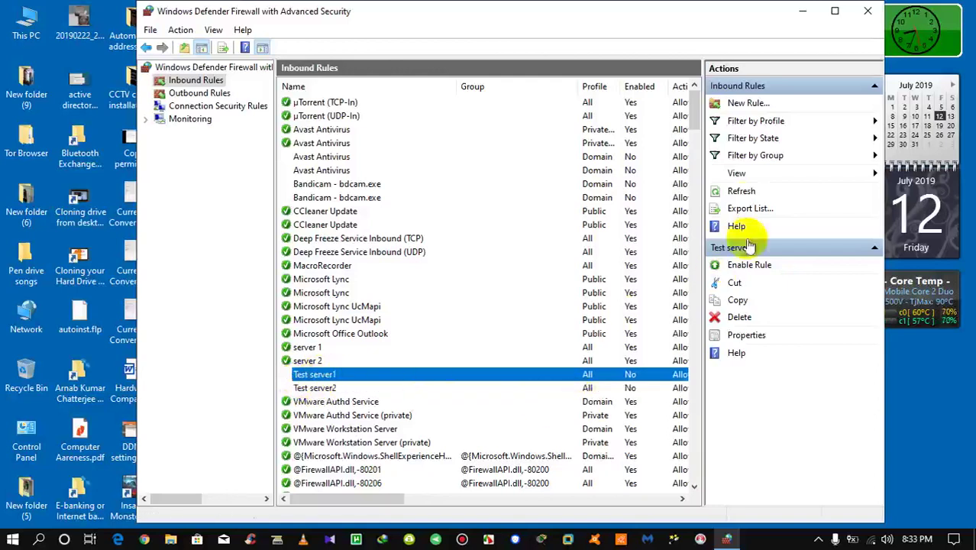
pyautogui.click(314, 389)
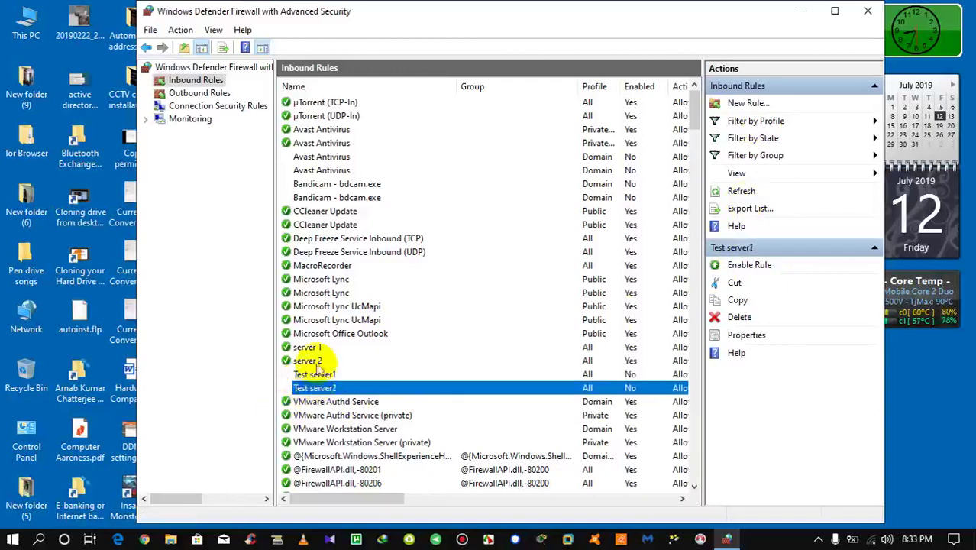
pyautogui.click(319, 374)
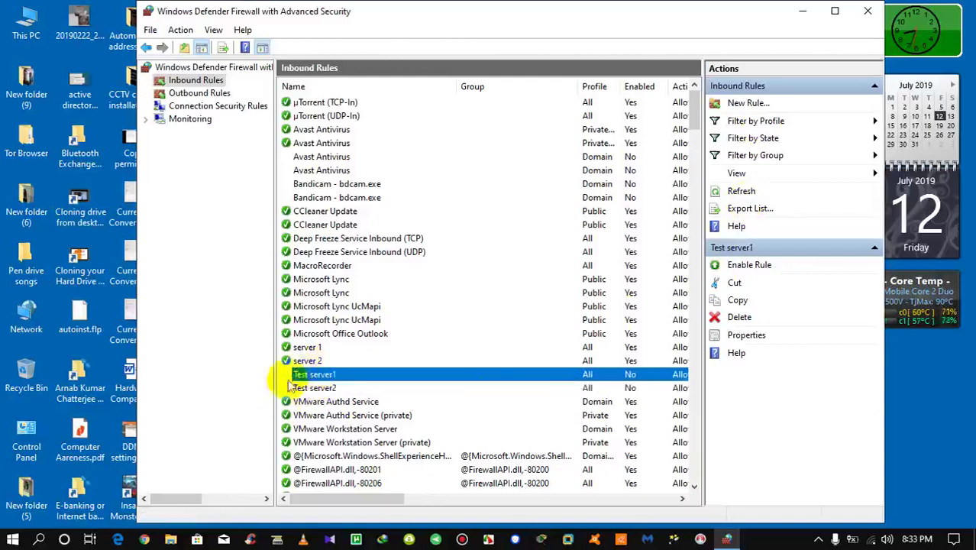
# Disable the Test server1 rule in the outbound rules
pyautogui.click(195, 93)
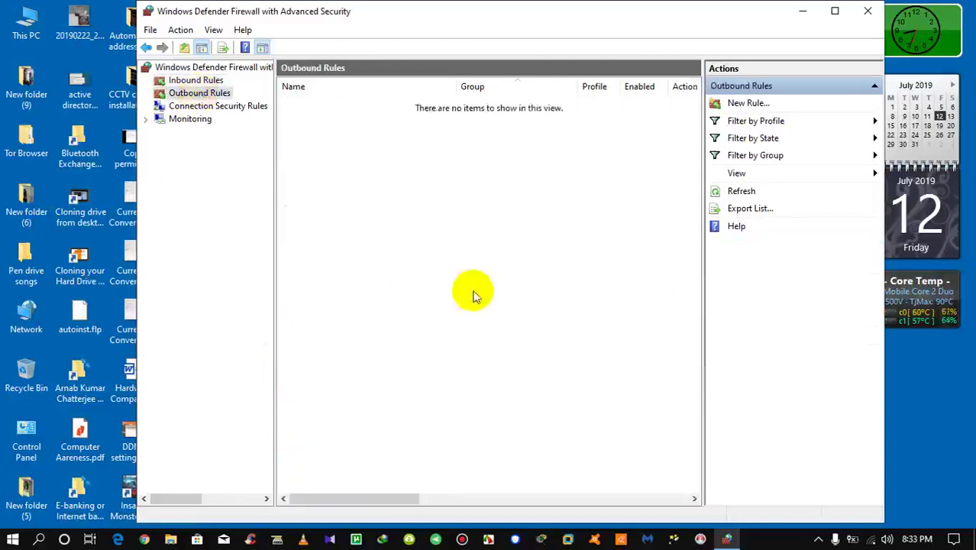
pyautogui.click(325, 131)
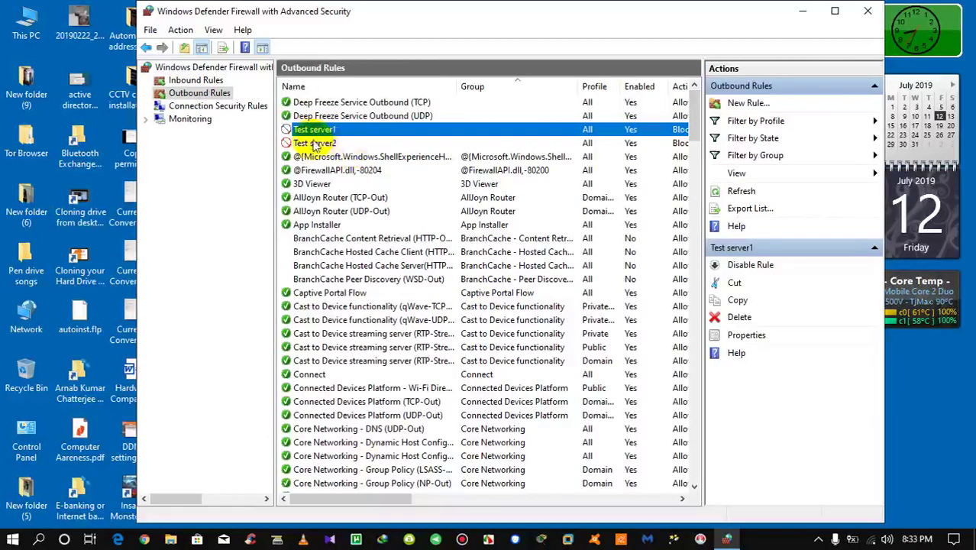
pyautogui.click(316, 144)
pyautogui.click(314, 131)
pyautogui.rightClick(329, 134)
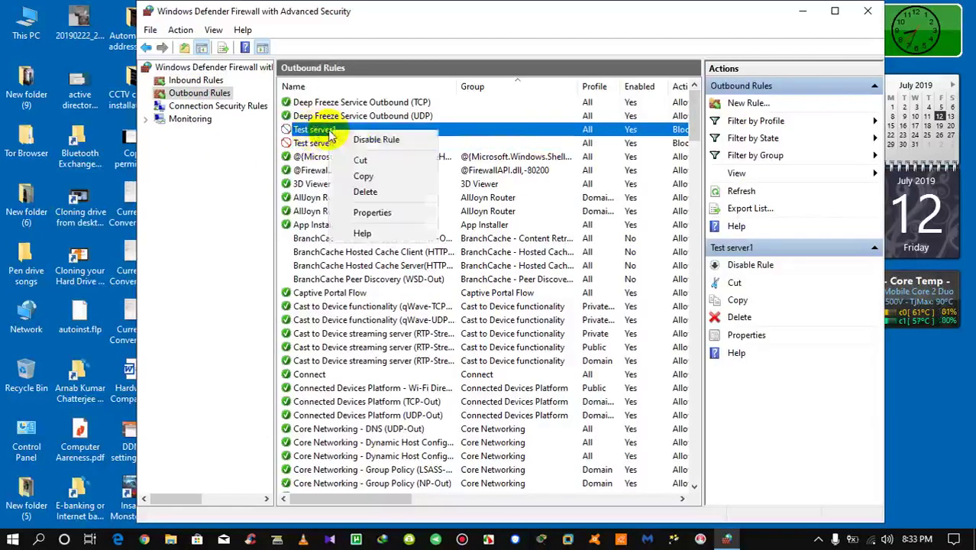
pyautogui.click(370, 140)
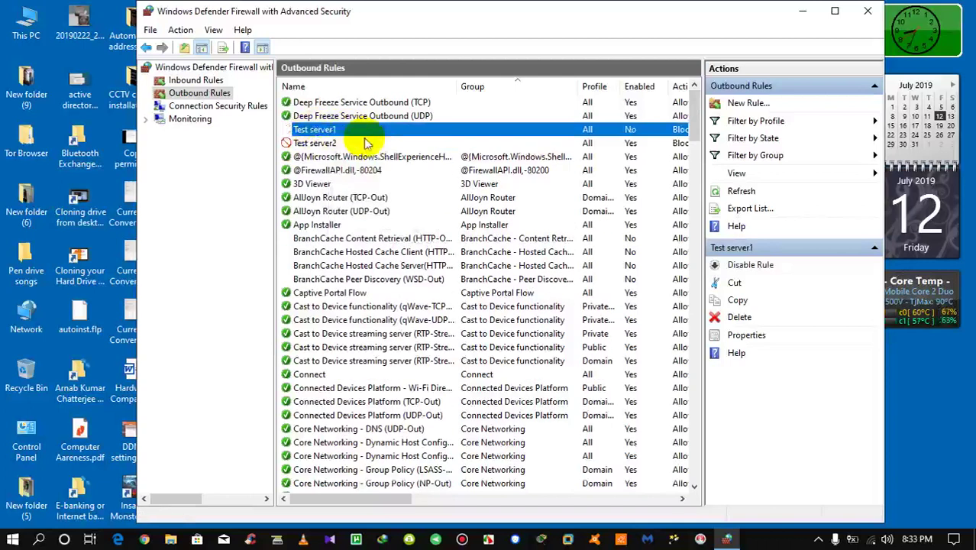
# Disable the Test server2 rule in the outbound rules
pyautogui.click(310, 142)
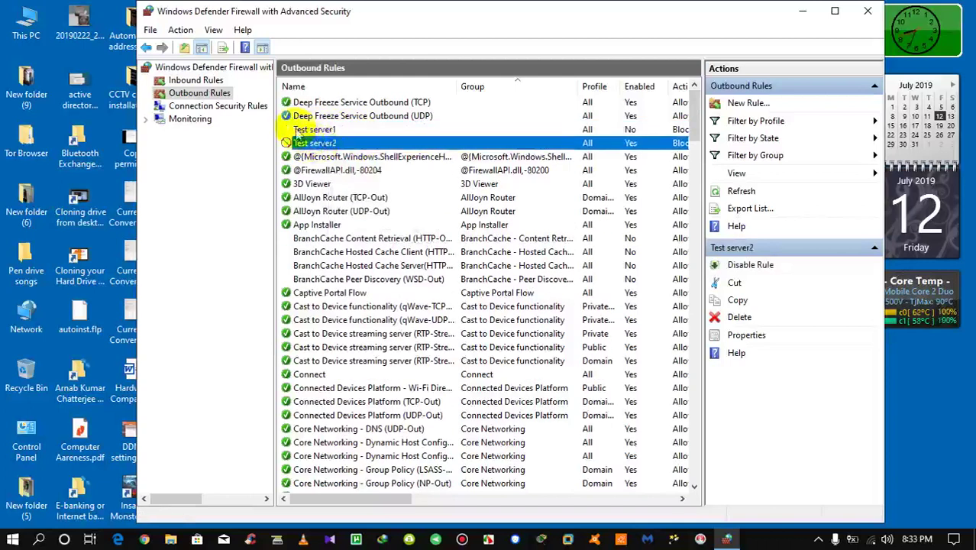
pyautogui.rightClick(313, 146)
pyautogui.click(340, 152)
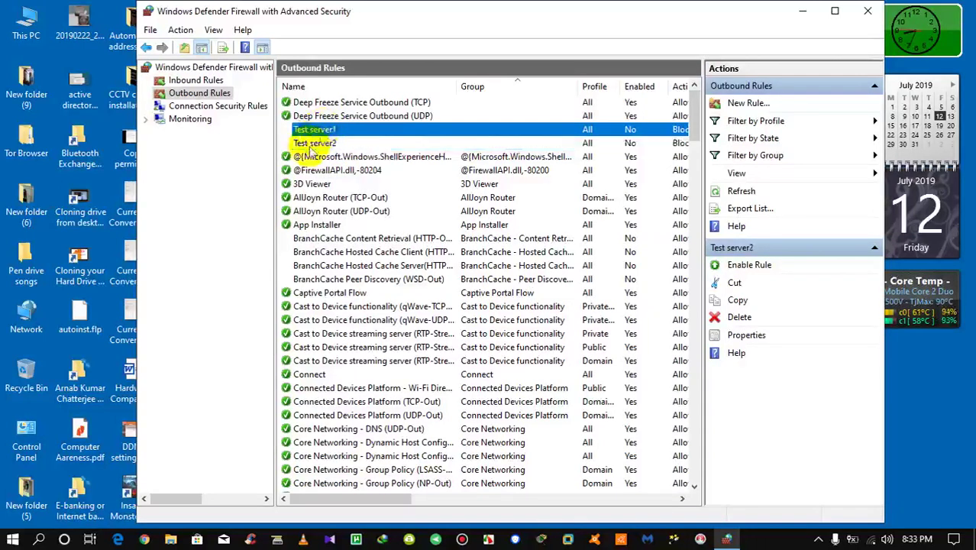
# Enable the Test server1 and Test server2 rules again in the inbound rules and check each one's enabled status
pyautogui.click(200, 81)
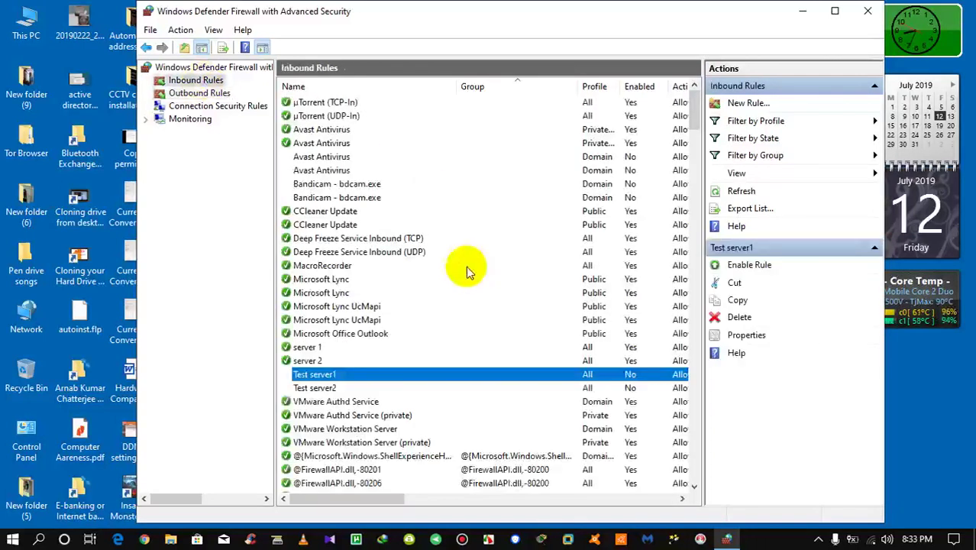
pyautogui.rightClick(325, 378)
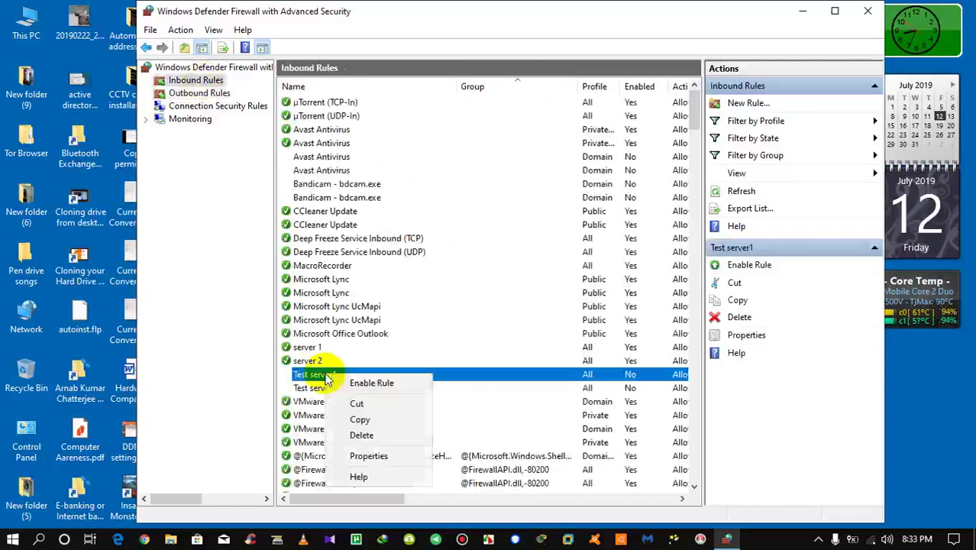
pyautogui.click(378, 382)
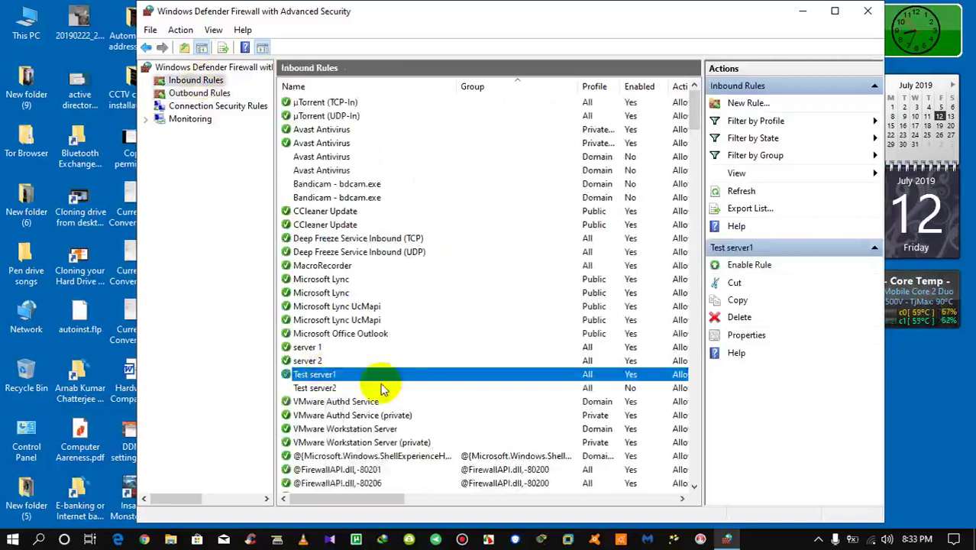
pyautogui.click(309, 389)
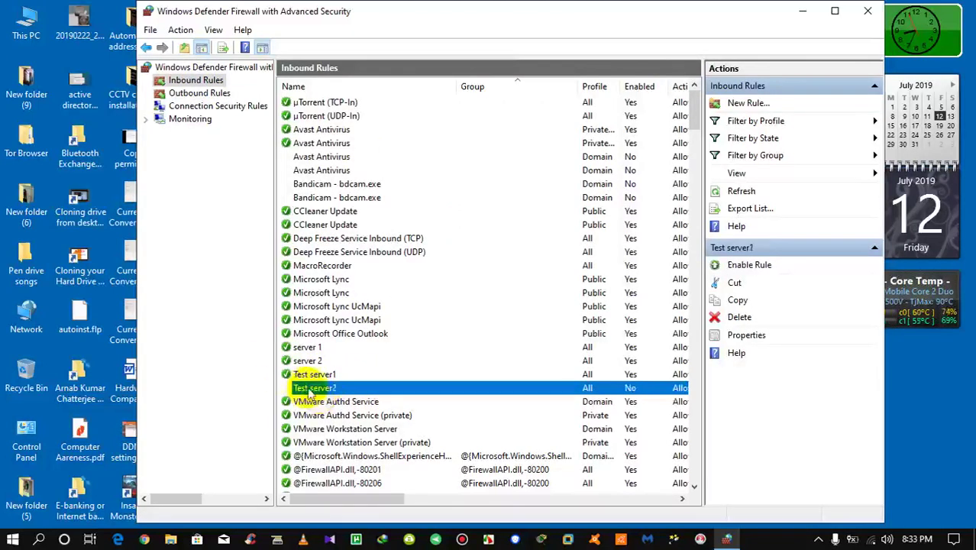
pyautogui.rightClick(321, 393)
pyautogui.click(378, 398)
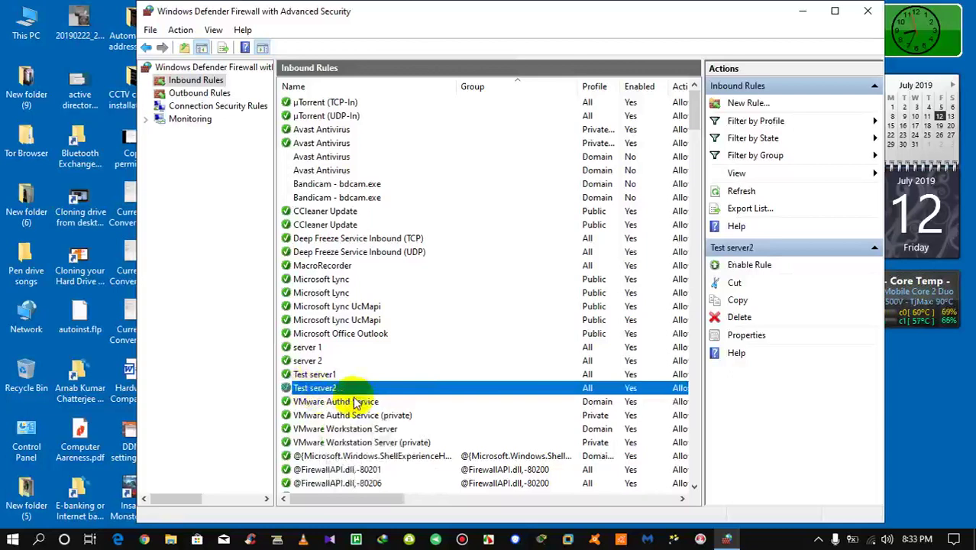
pyautogui.click(332, 374)
pyautogui.click(318, 388)
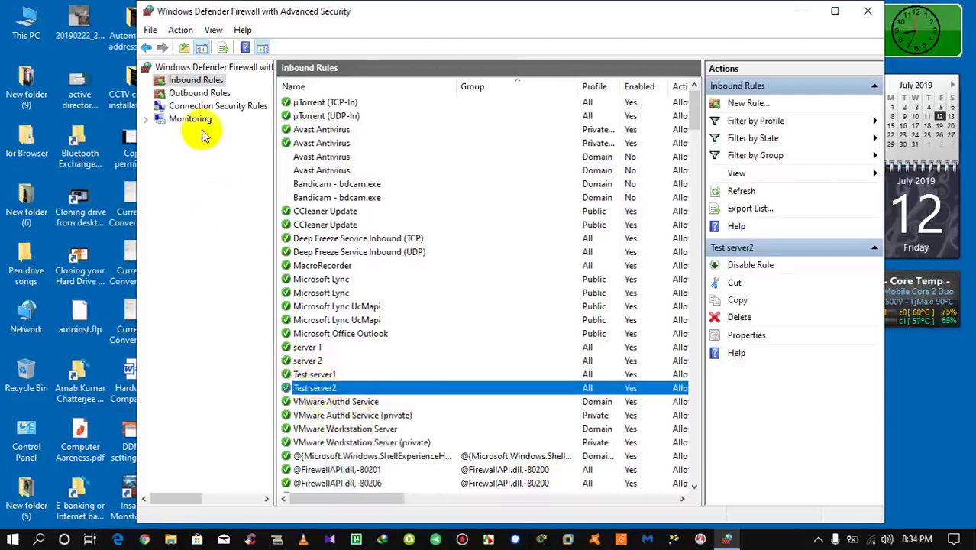
# Enable the Test server1 and Test server2 rules again in the outbound rules and check each one's enabled status
pyautogui.click(202, 93)
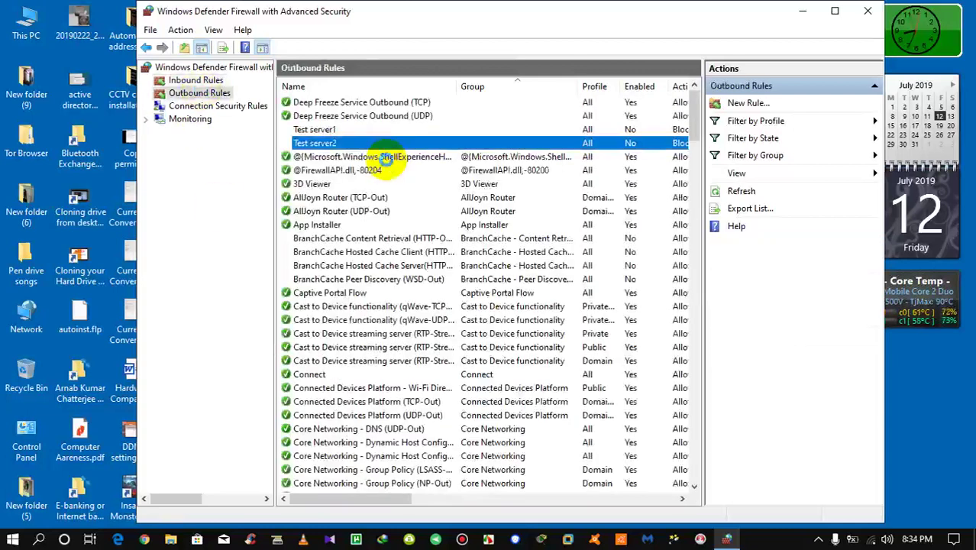
pyautogui.click(321, 130)
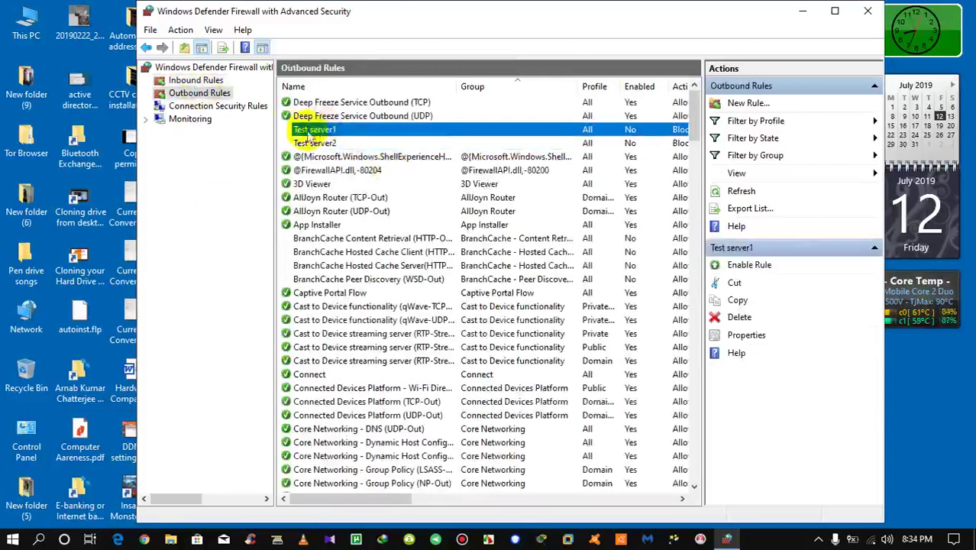
pyautogui.rightClick(315, 131)
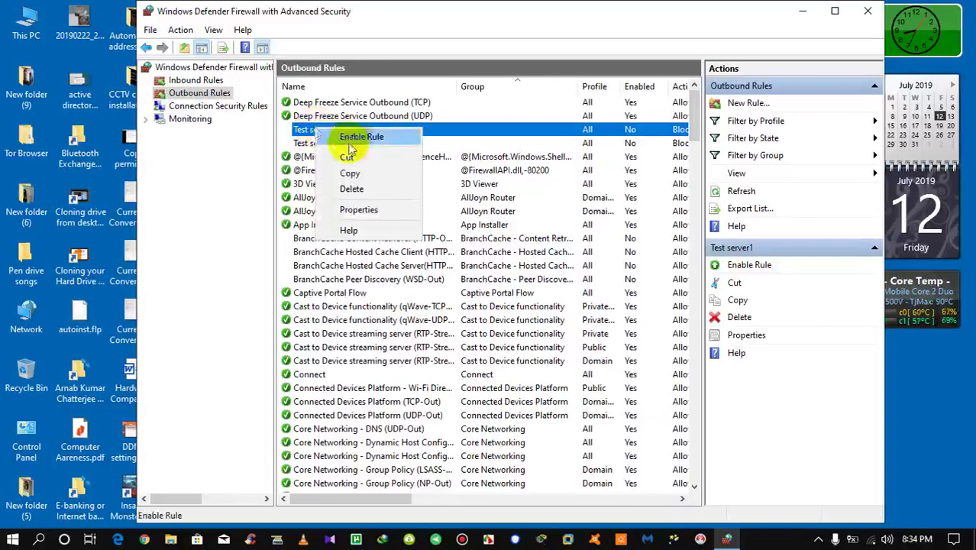
pyautogui.click(356, 139)
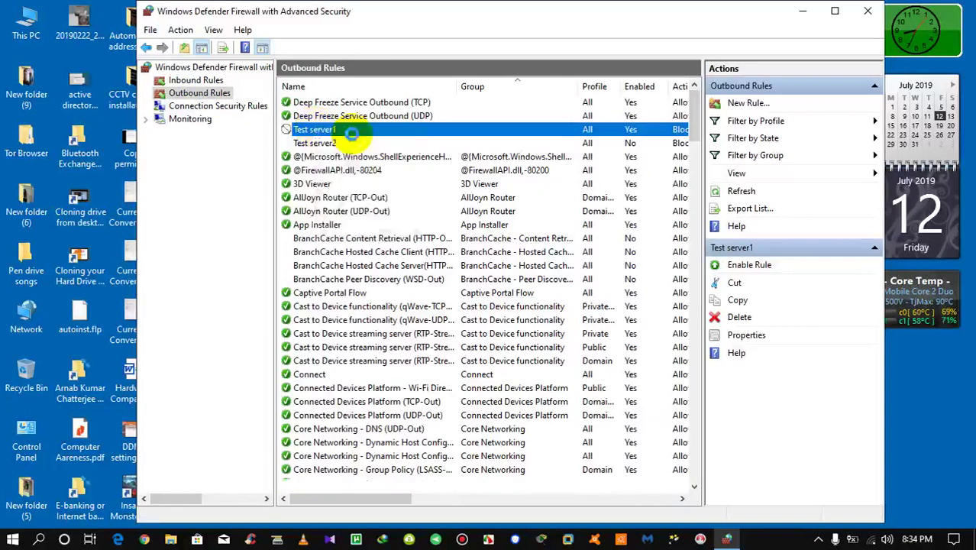
pyautogui.click(306, 143)
pyautogui.rightClick(304, 141)
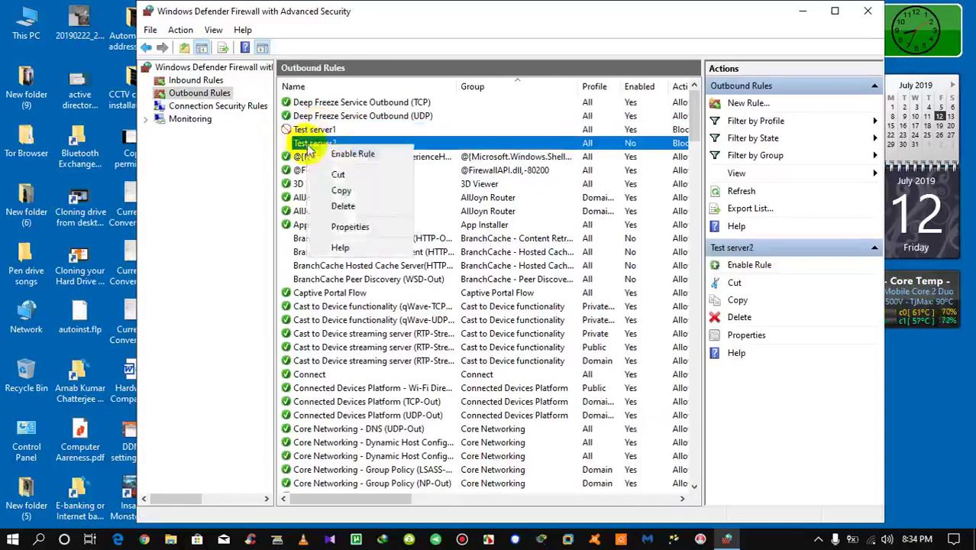
pyautogui.click(334, 153)
pyautogui.click(317, 131)
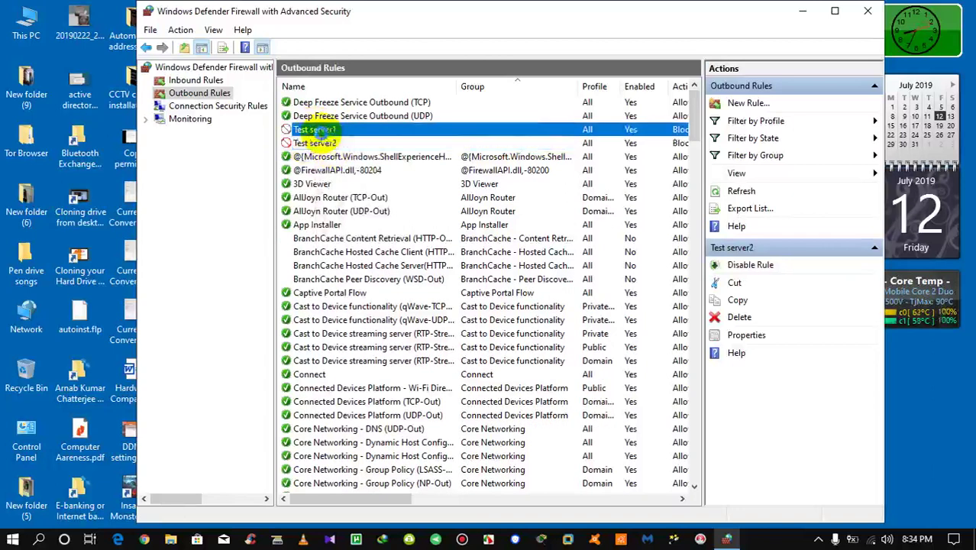
pyautogui.click(316, 143)
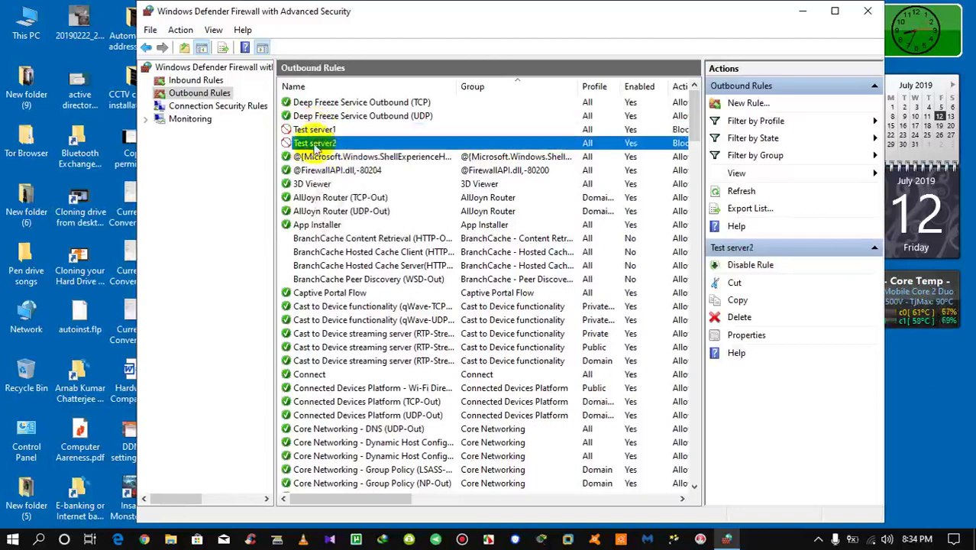
# Copy the Test server1 inbound rule, try to paste it onto the desktop, and return to the firewall window
pyautogui.click(196, 80)
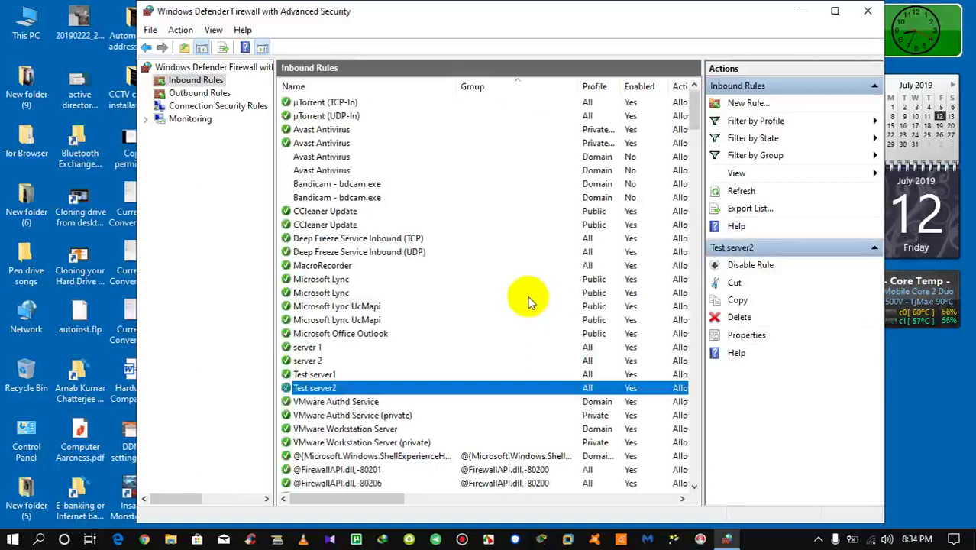
pyautogui.click(319, 375)
pyautogui.rightClick(329, 376)
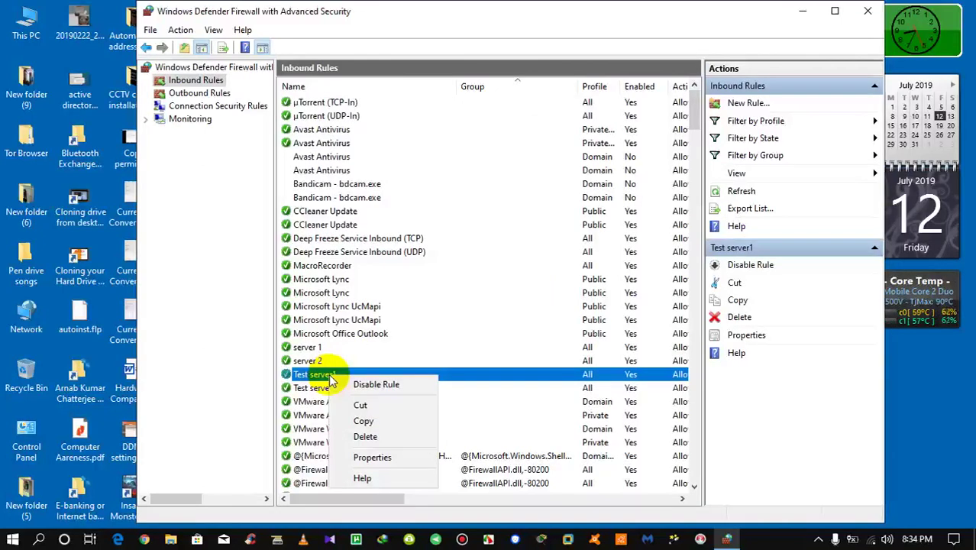
pyautogui.click(362, 422)
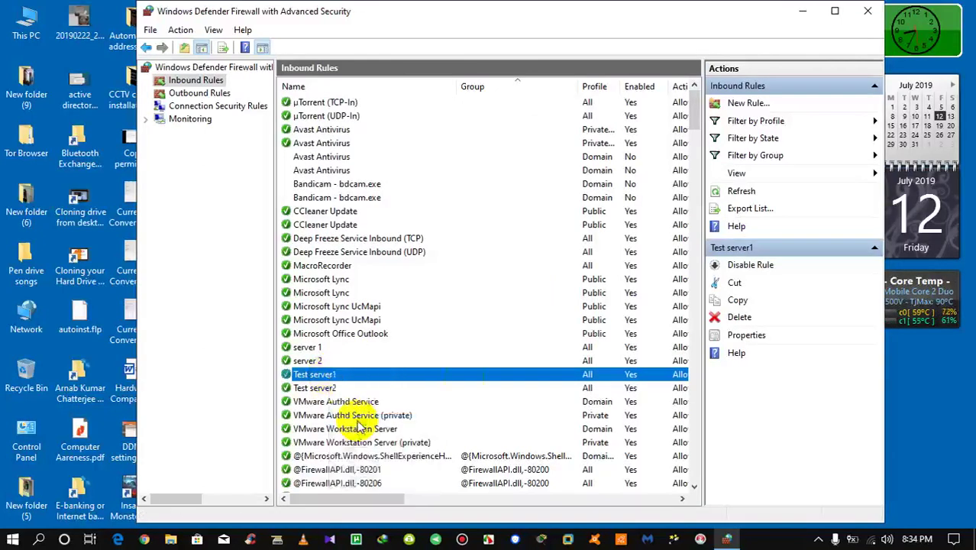
pyautogui.click(802, 12)
pyautogui.rightClick(657, 248)
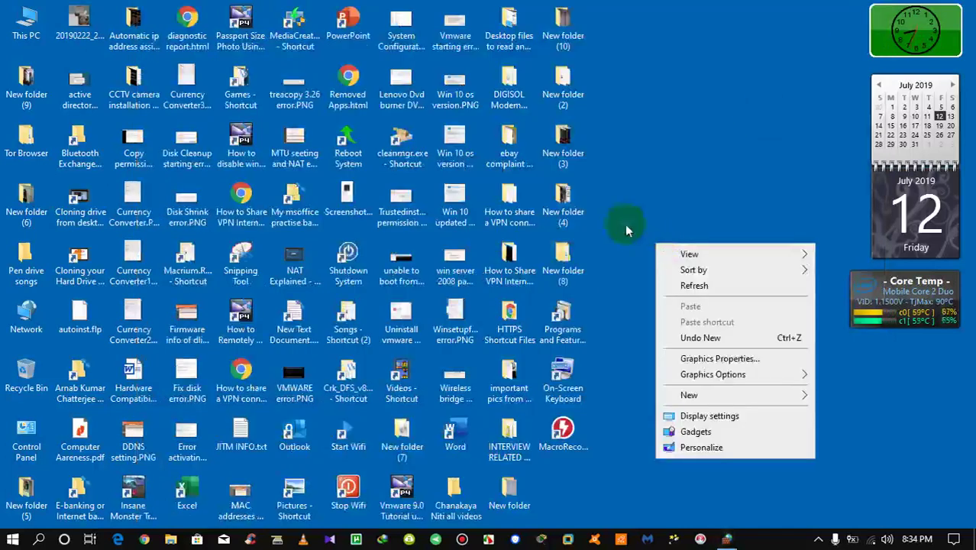
pyautogui.click(628, 227)
pyautogui.click(728, 540)
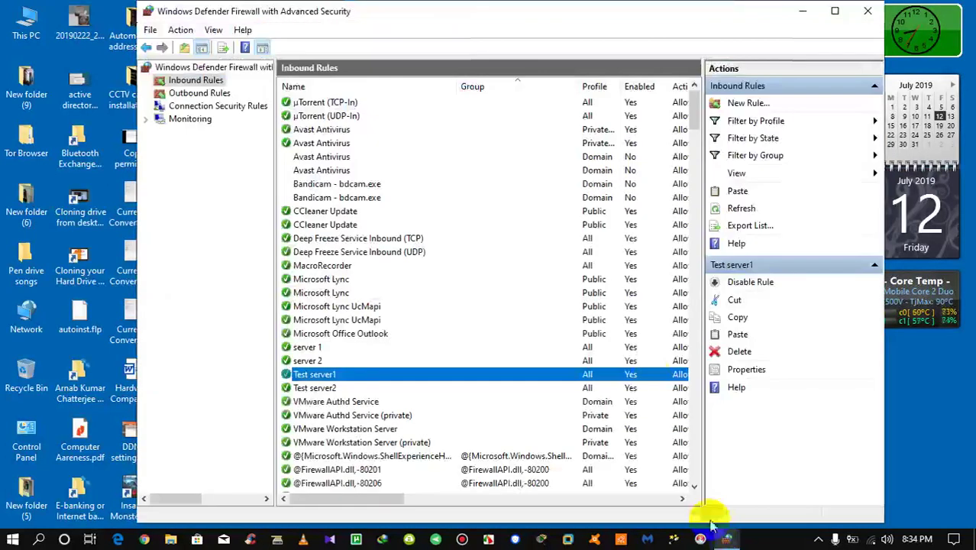
# Copy the Test server1 inbound rule and paste a duplicate of it into the inbound rules
pyautogui.rightClick(328, 382)
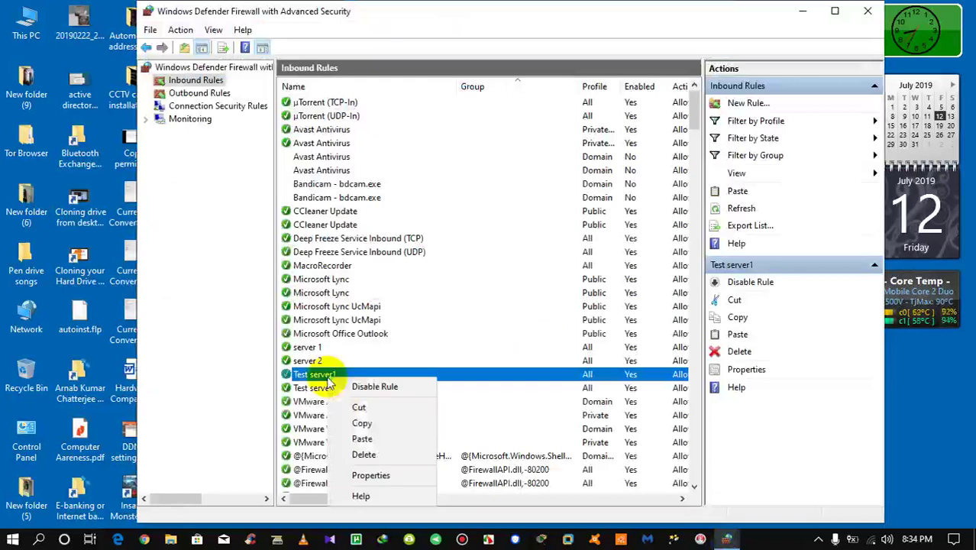
pyautogui.click(355, 426)
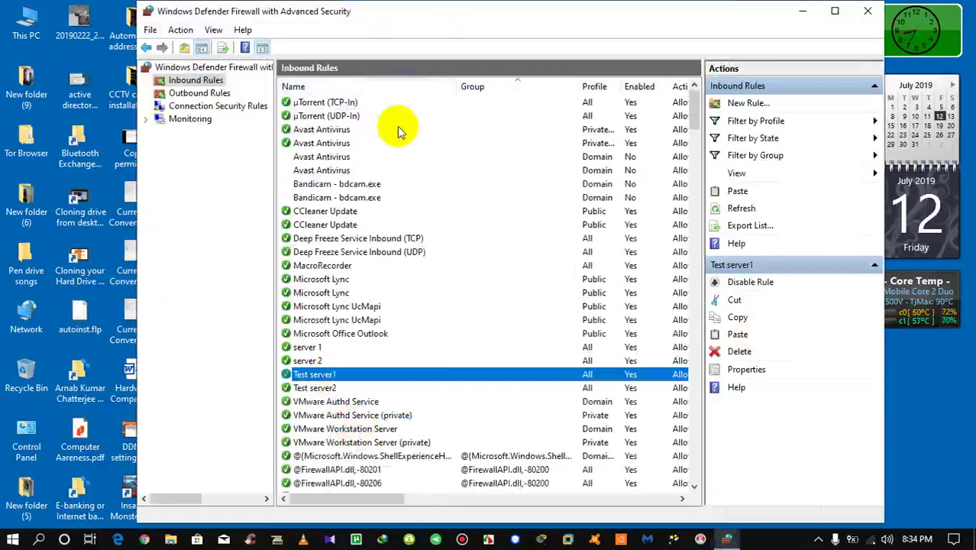
pyautogui.rightClick(474, 207)
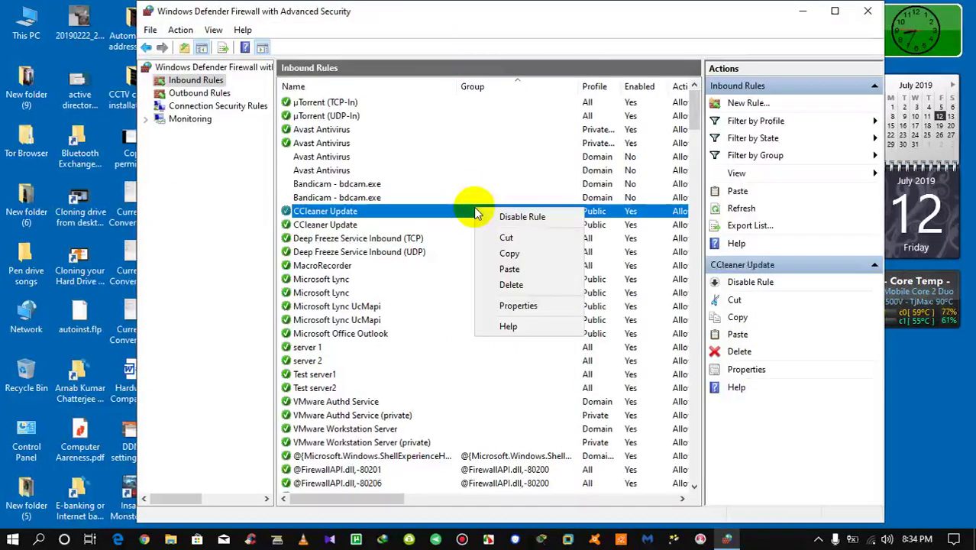
pyautogui.click(510, 270)
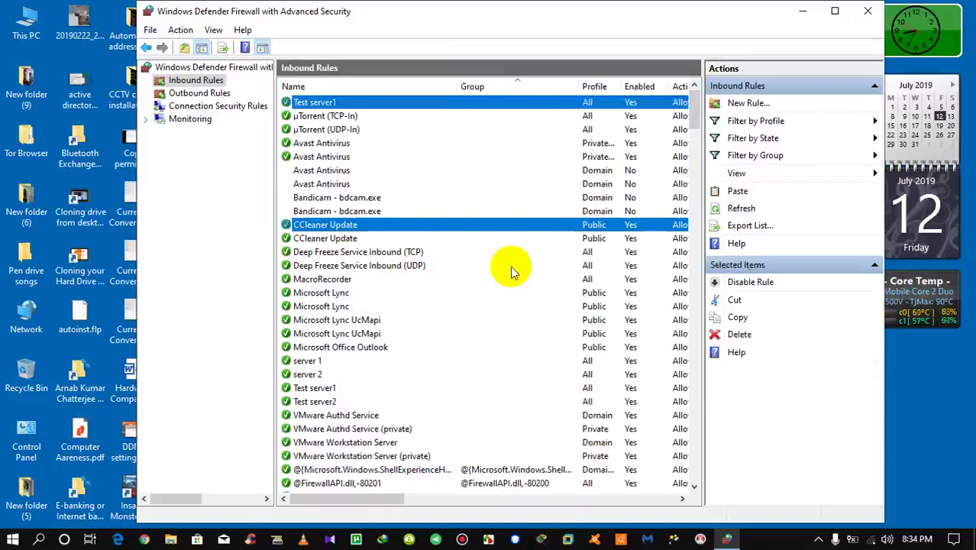
# Delete the pasted duplicate of Test server1 at the start of the inbound rules list
pyautogui.click(329, 104)
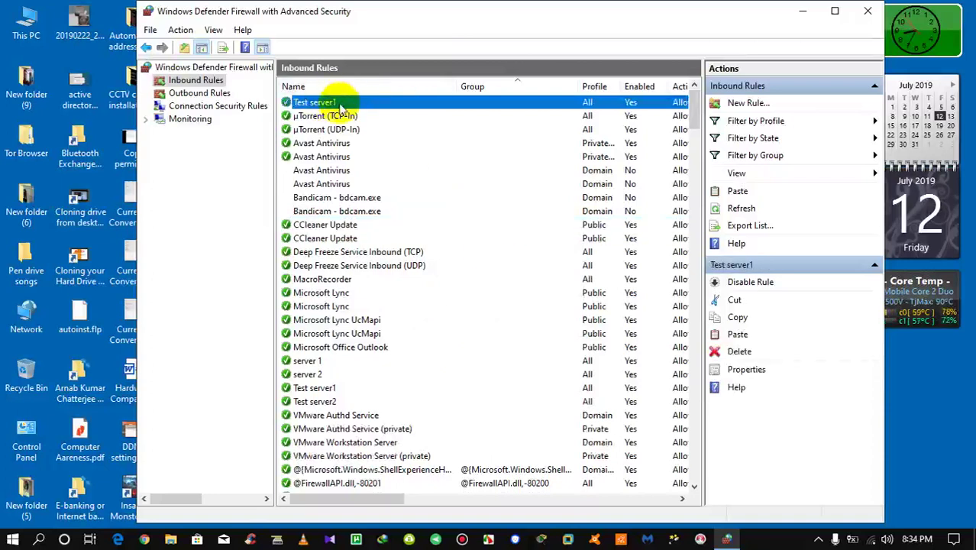
pyautogui.rightClick(342, 110)
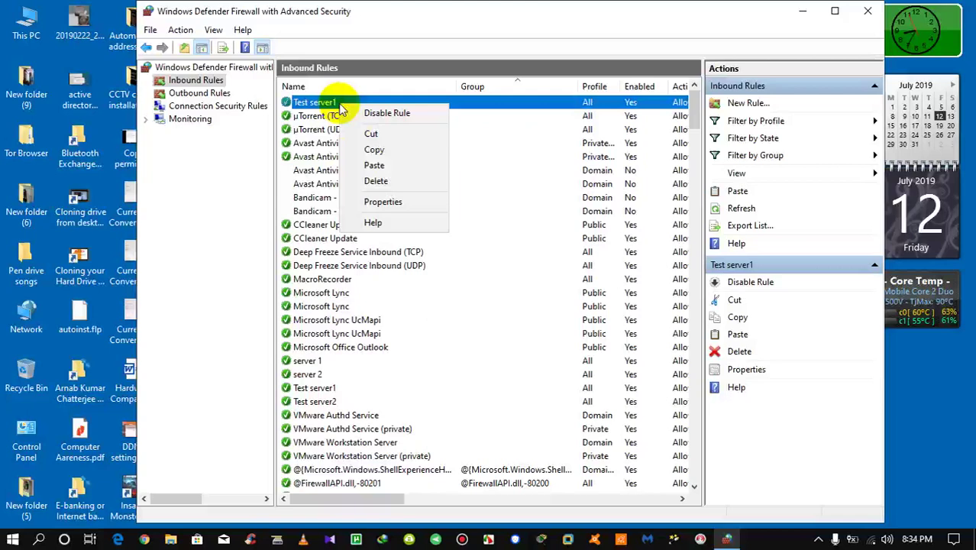
pyautogui.click(375, 179)
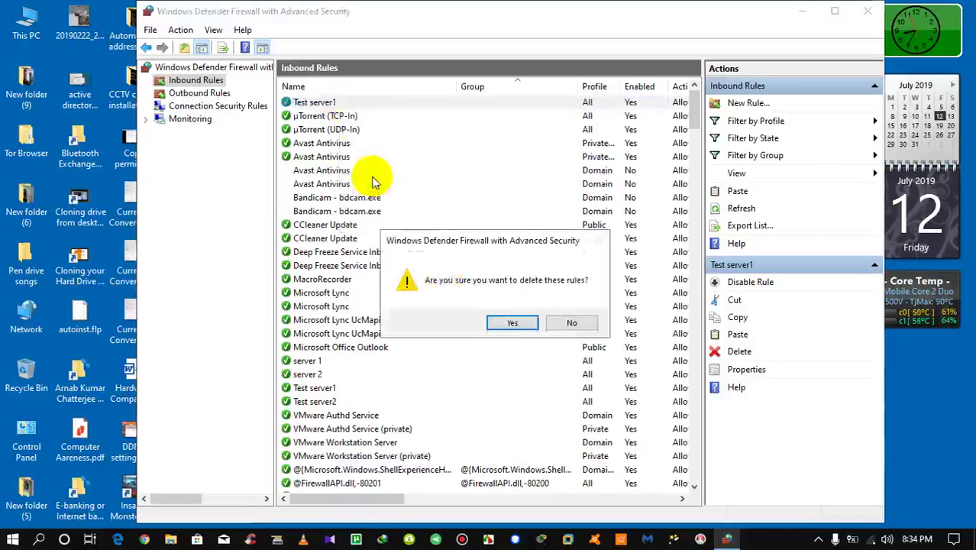
pyautogui.click(511, 323)
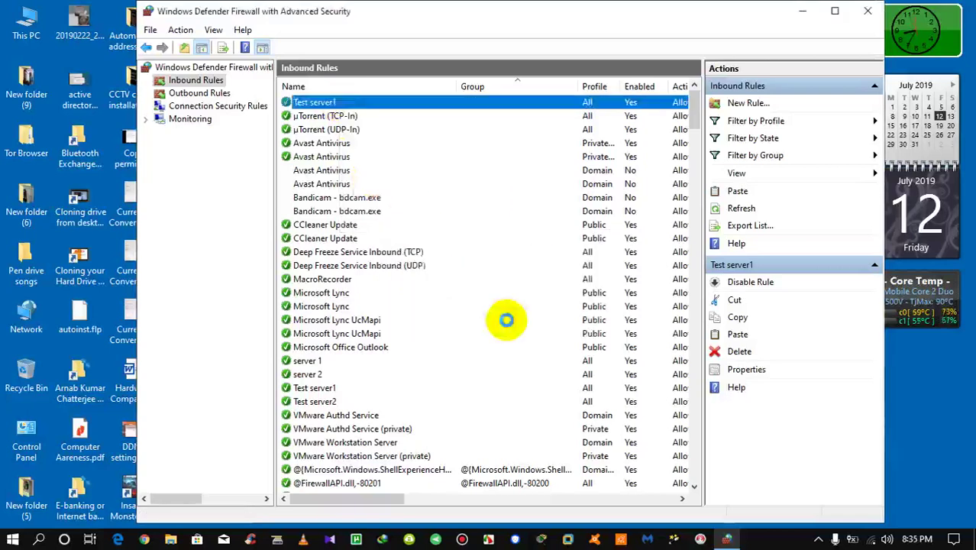
# Delete the original Test server1 rule and the Test server2 rule from the inbound rules
pyautogui.click(313, 375)
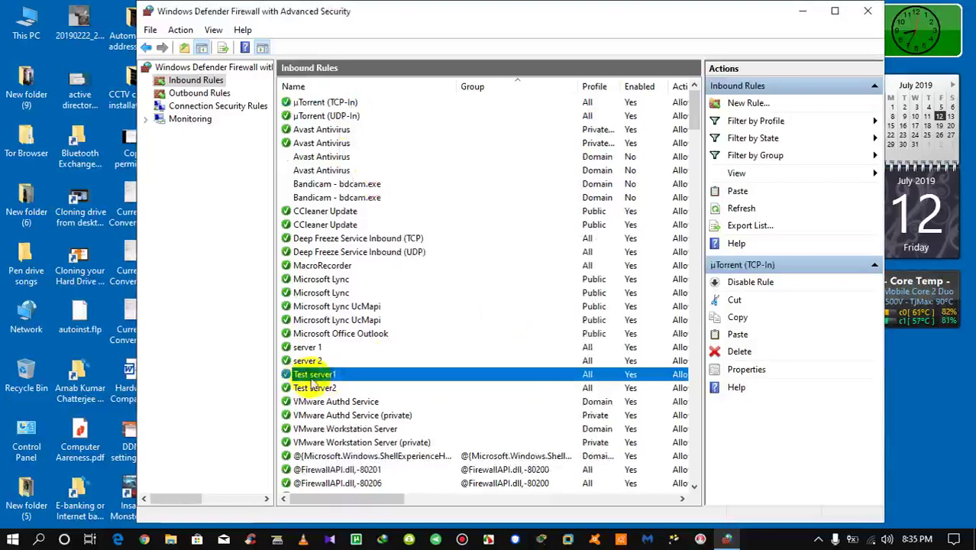
pyautogui.rightClick(329, 380)
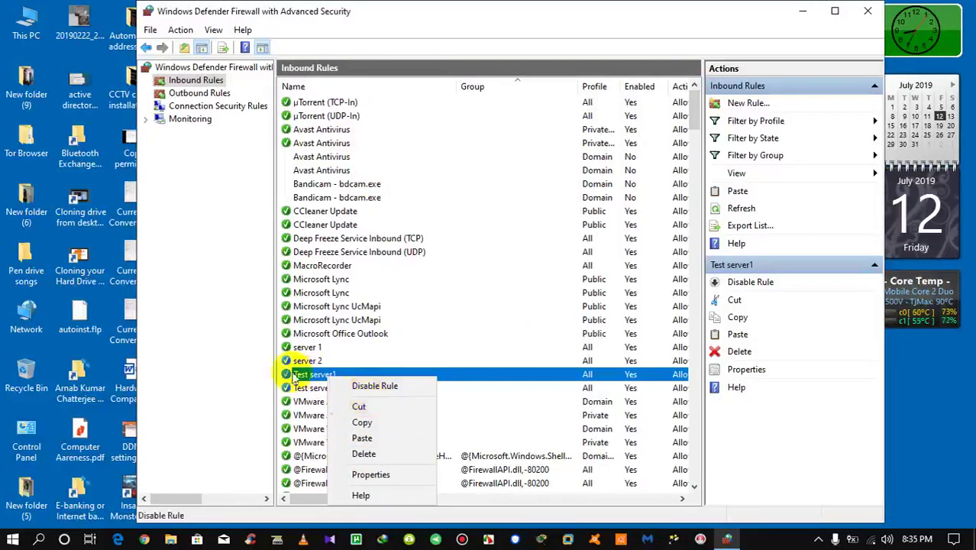
pyautogui.click(367, 455)
pyautogui.click(504, 324)
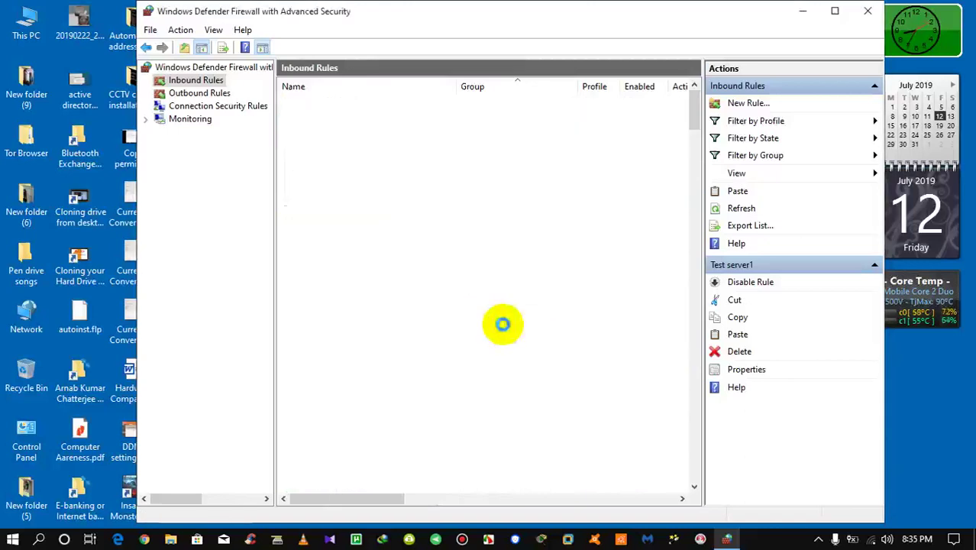
pyautogui.rightClick(304, 374)
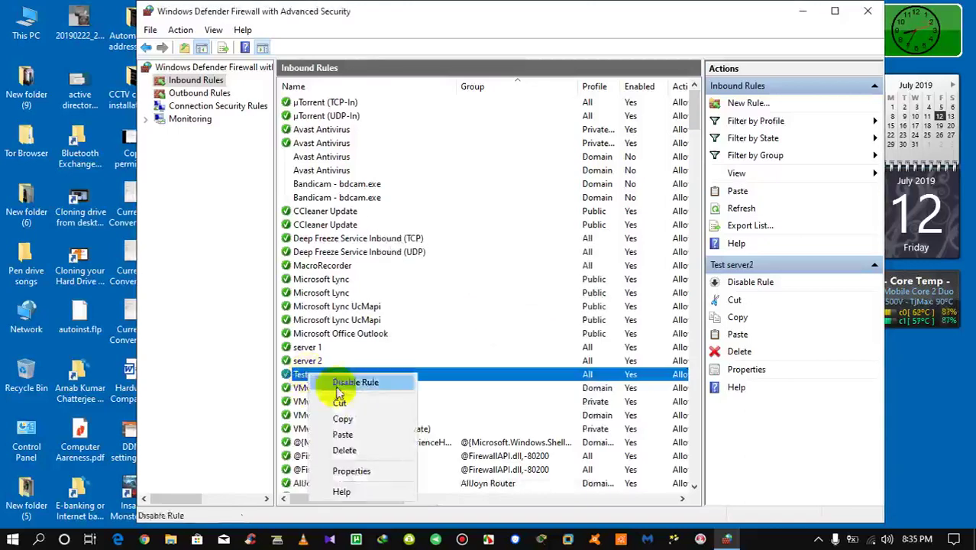
pyautogui.click(354, 451)
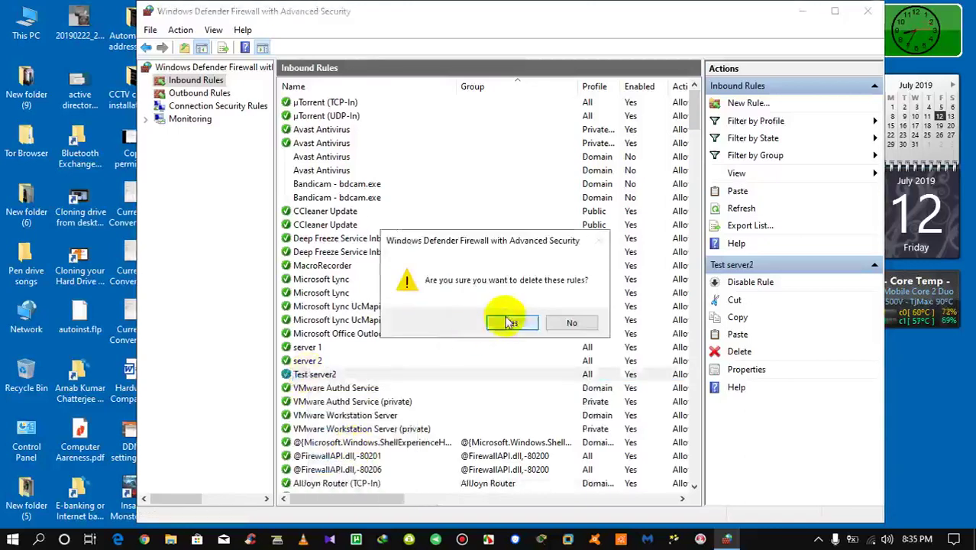
pyautogui.click(505, 322)
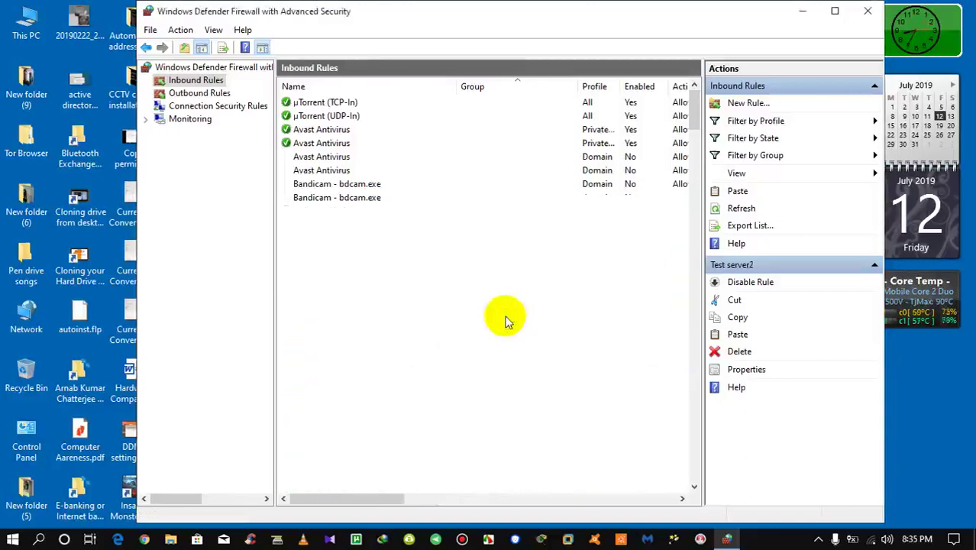
# Delete the Test server1 rule from the outbound rules
pyautogui.click(201, 93)
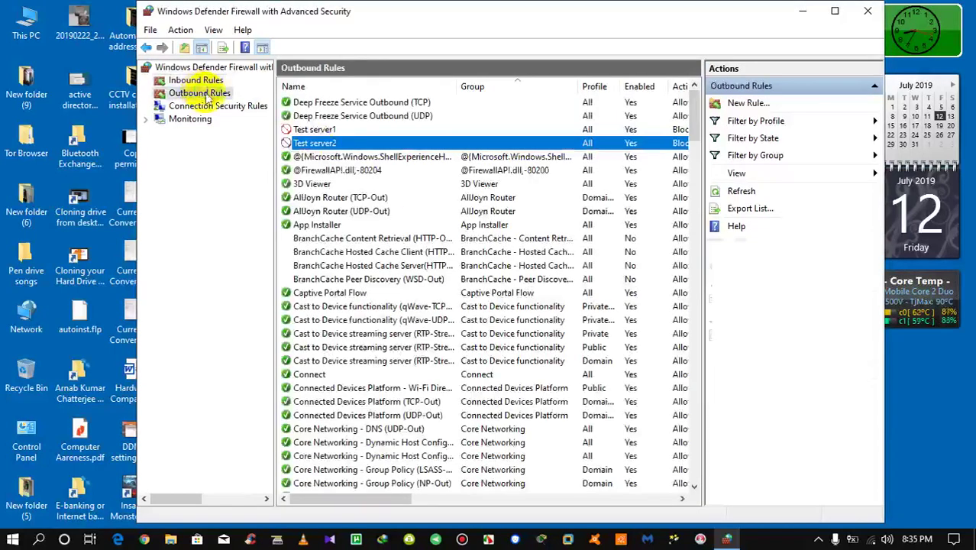
pyautogui.click(321, 130)
pyautogui.rightClick(333, 131)
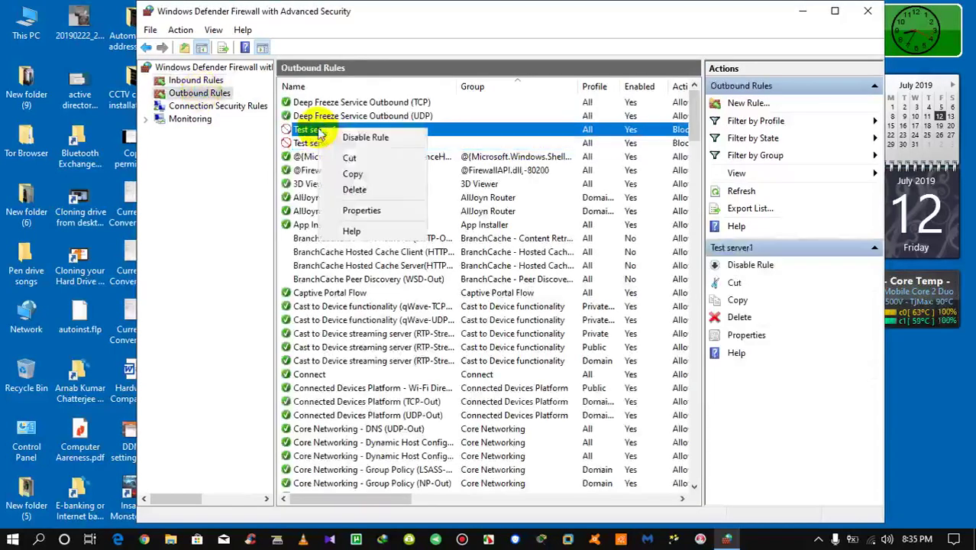
pyautogui.click(356, 191)
pyautogui.click(504, 324)
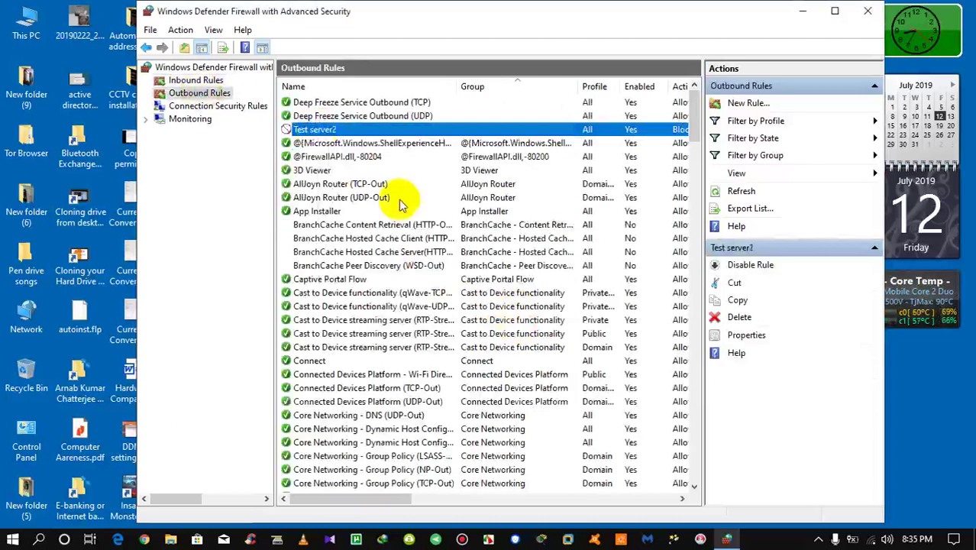
pyautogui.rightClick(312, 131)
pyautogui.click(352, 191)
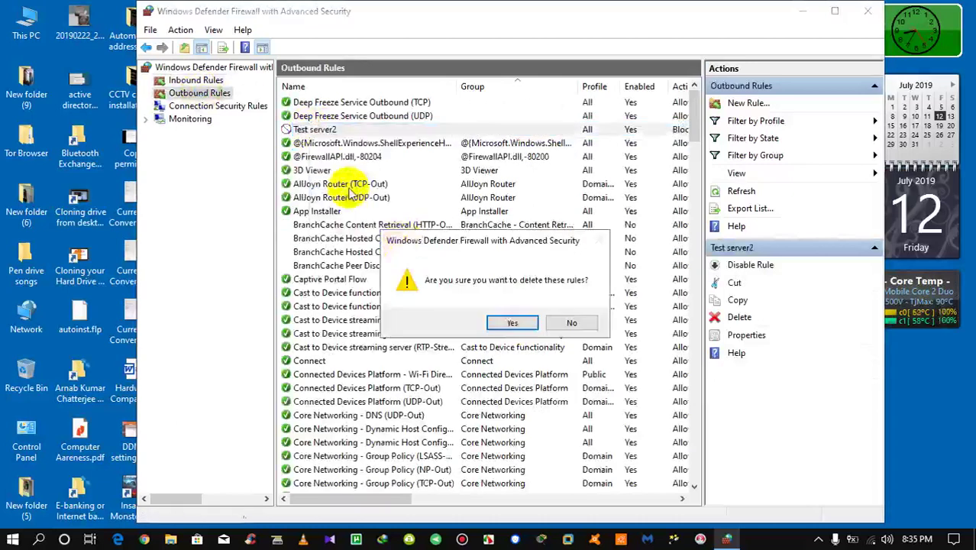
pyautogui.click(572, 324)
# Copy the Test server2 outbound rule and paste a duplicate of it into the outbound rules
pyautogui.rightClick(304, 131)
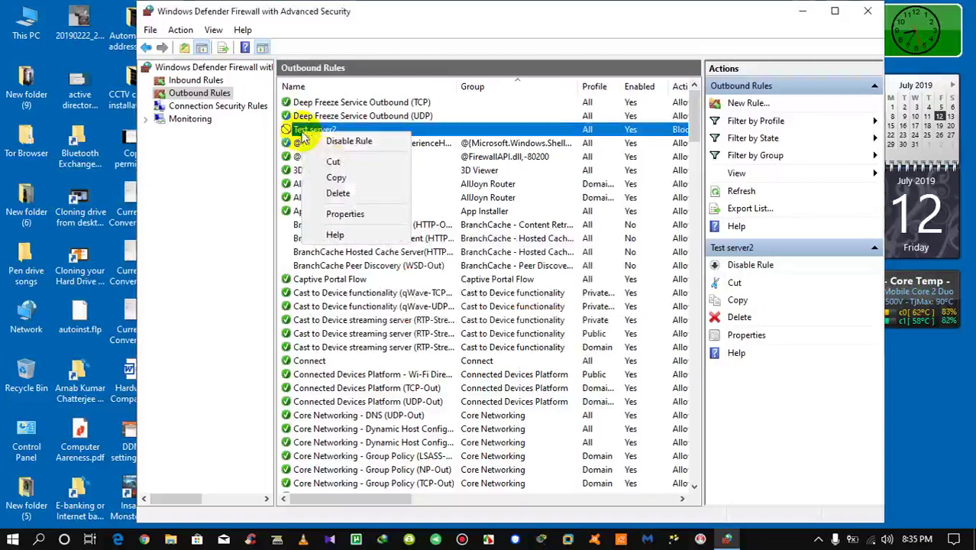
pyautogui.click(327, 175)
pyautogui.rightClick(432, 185)
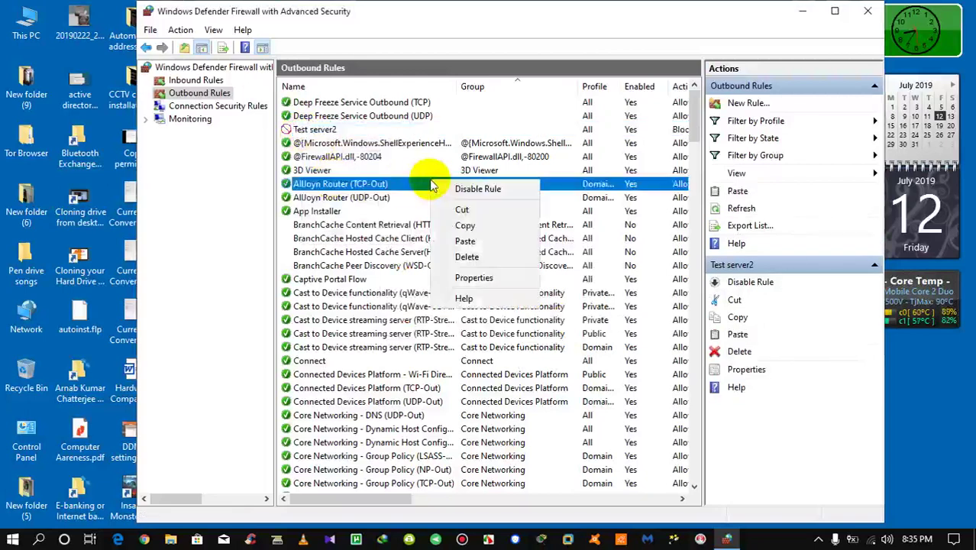
pyautogui.click(466, 241)
pyautogui.click(327, 145)
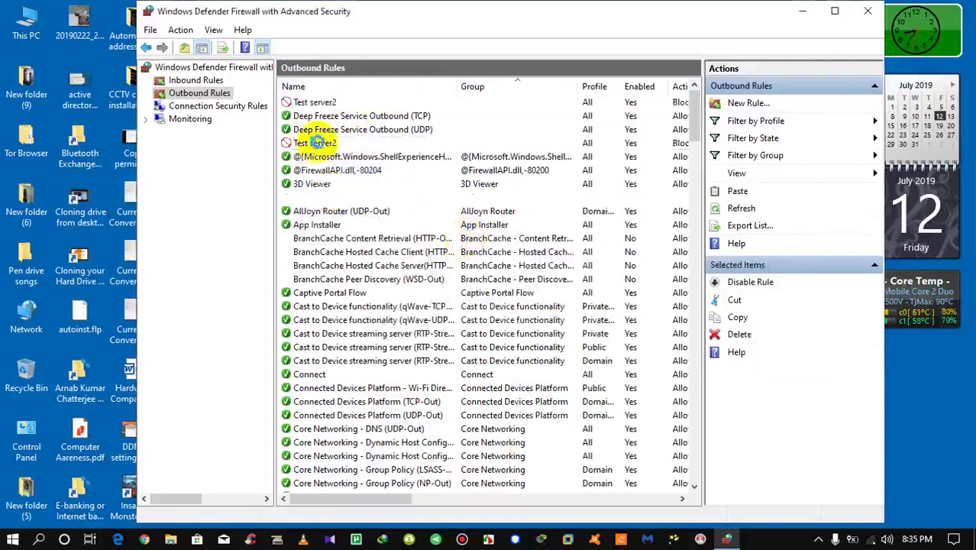
# Delete the pasted duplicate of Test server2 at the start of the outbound rules list
pyautogui.click(319, 103)
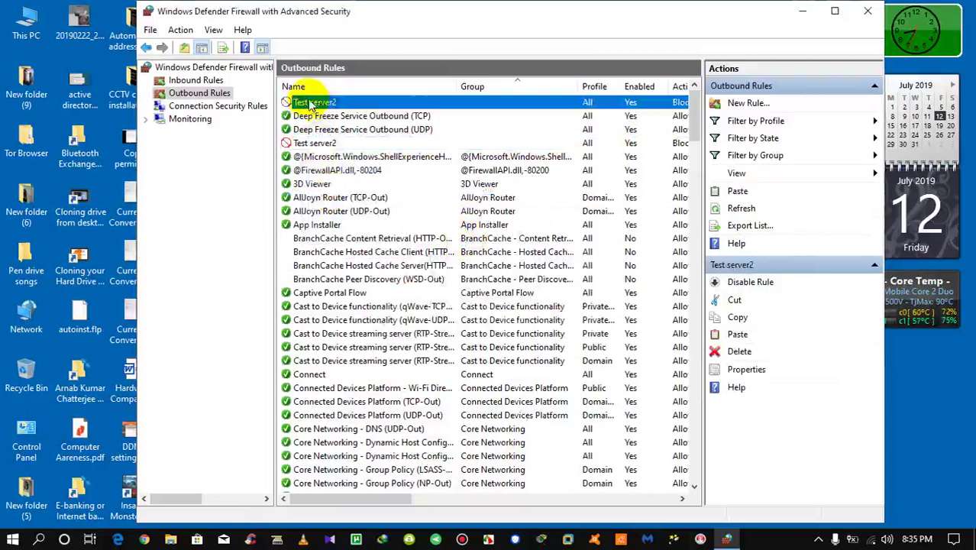
pyautogui.rightClick(312, 106)
pyautogui.click(346, 174)
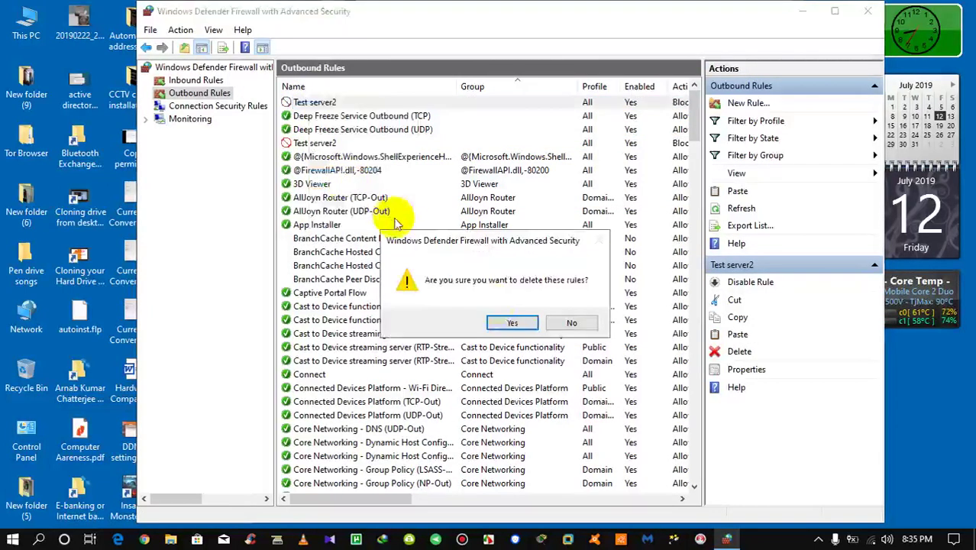
pyautogui.click(512, 323)
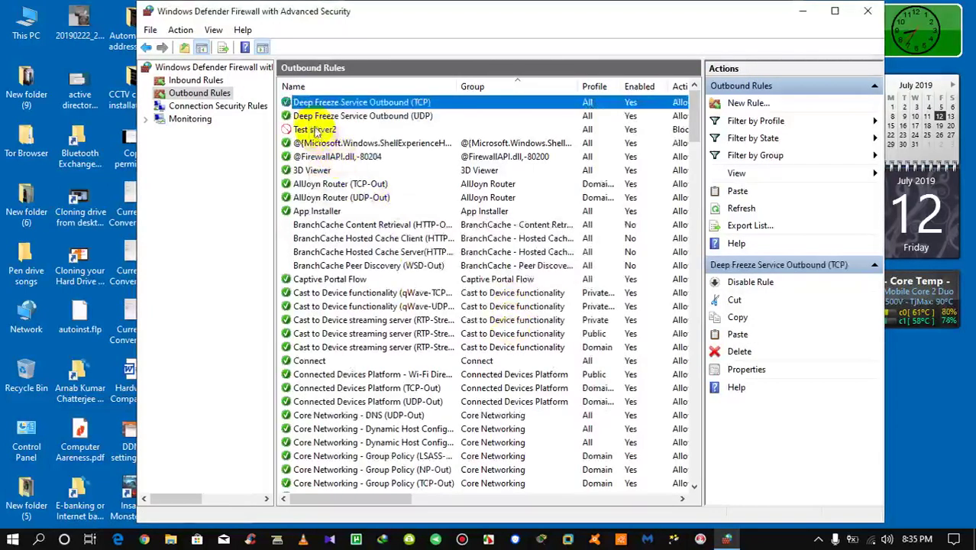
# Delete the original Test server2 rule, listed after the Deep Freeze rules, from the outbound rules
pyautogui.rightClick(316, 131)
pyautogui.click(348, 202)
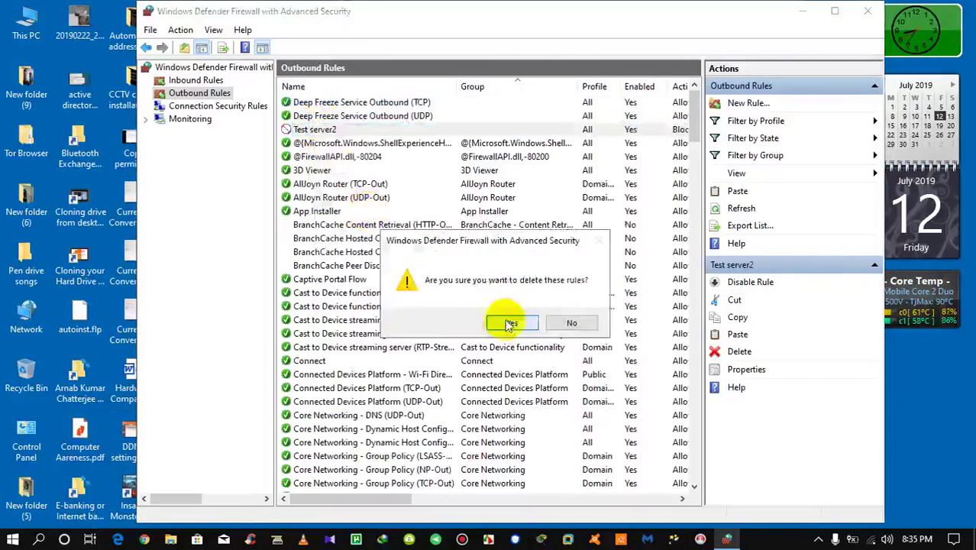
pyautogui.click(510, 324)
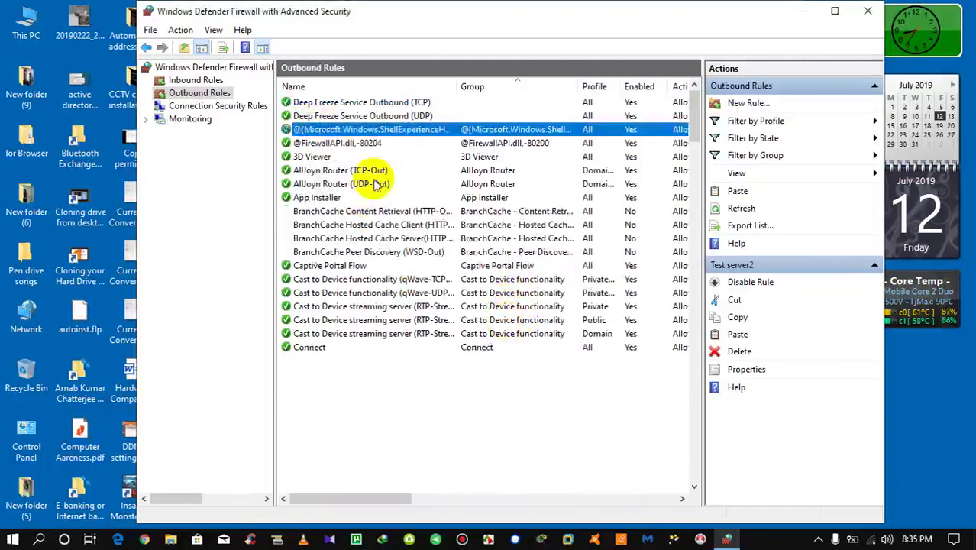
# Review the inbound and outbound rules lists and close the firewall window
pyautogui.click(193, 80)
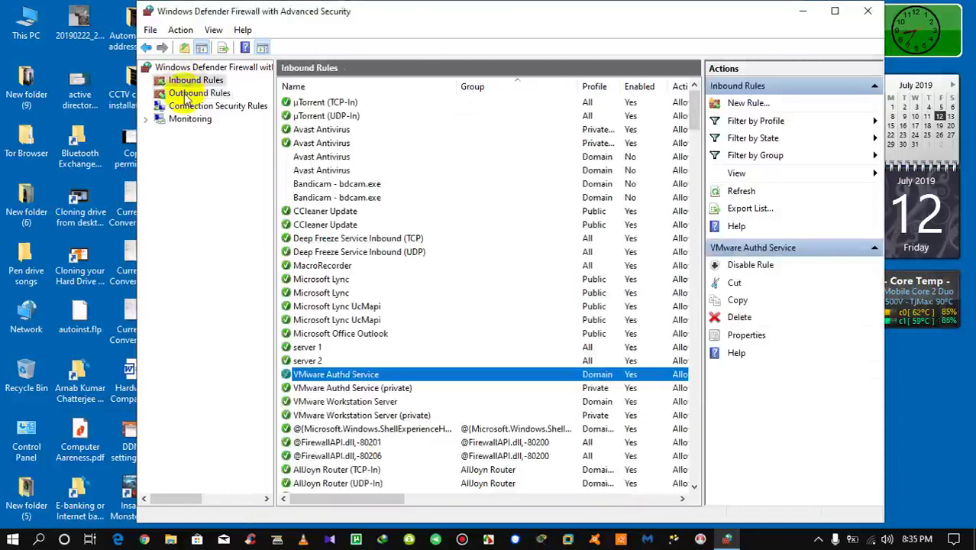
pyautogui.click(176, 93)
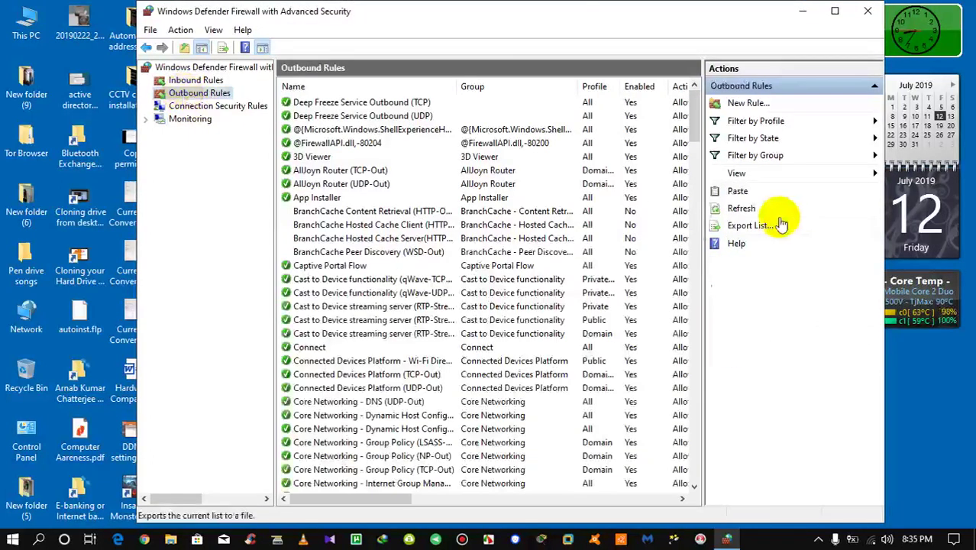
pyautogui.click(869, 11)
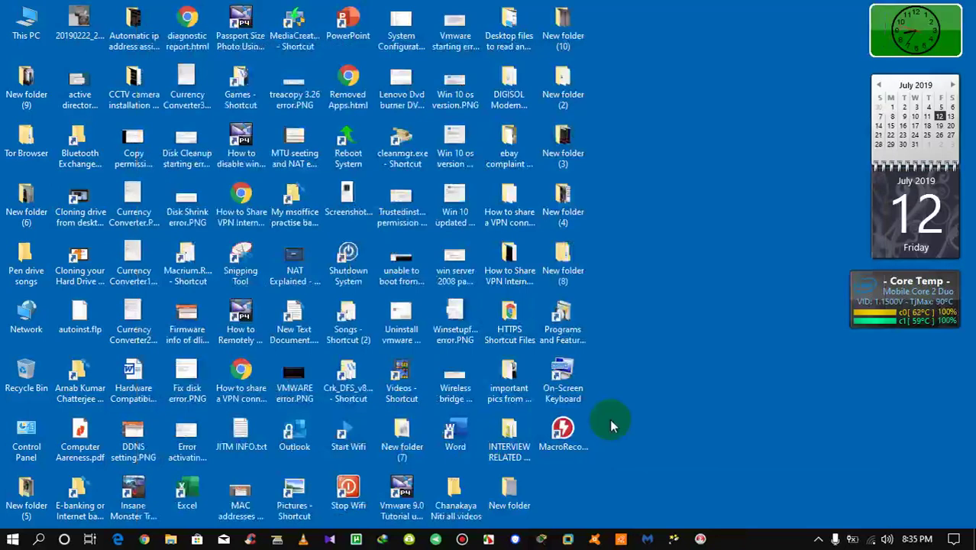
pyautogui.click(817, 539)
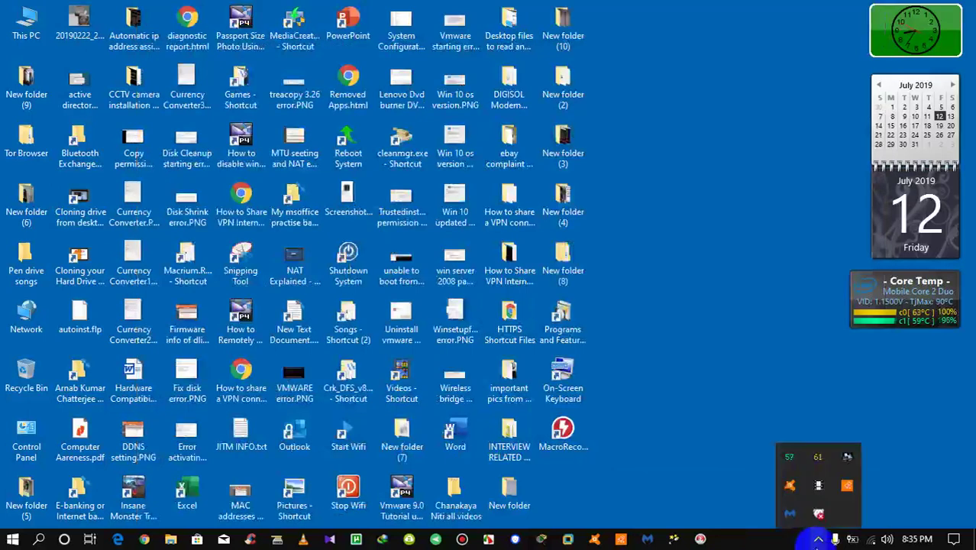